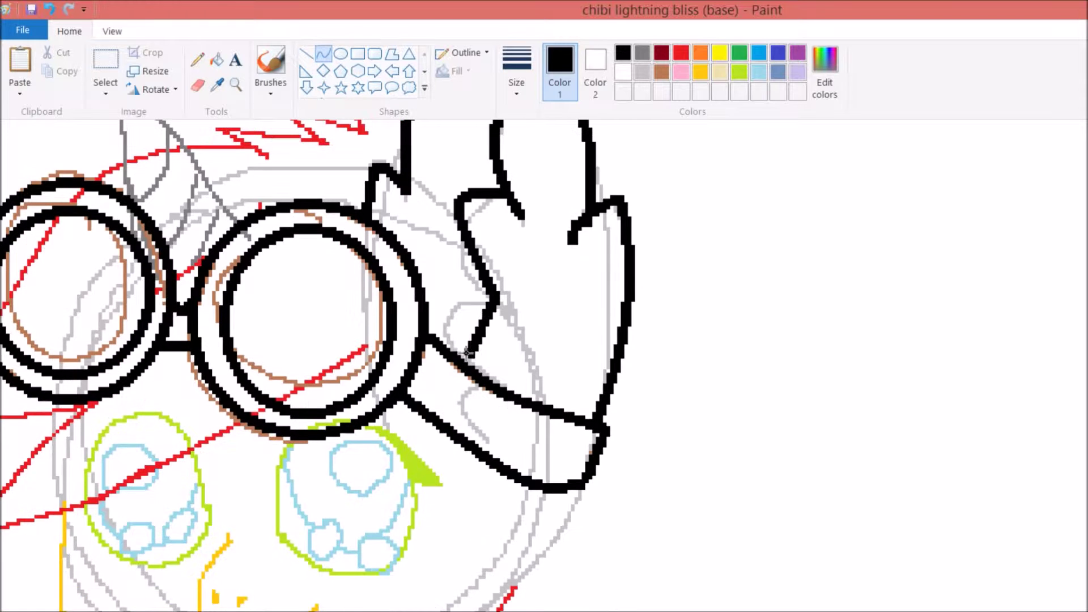
Switch to Skype and write the role-play reply "bird: ^-^ kk" with the action of playing with a toy
left_click(985, 551)
type("bird")
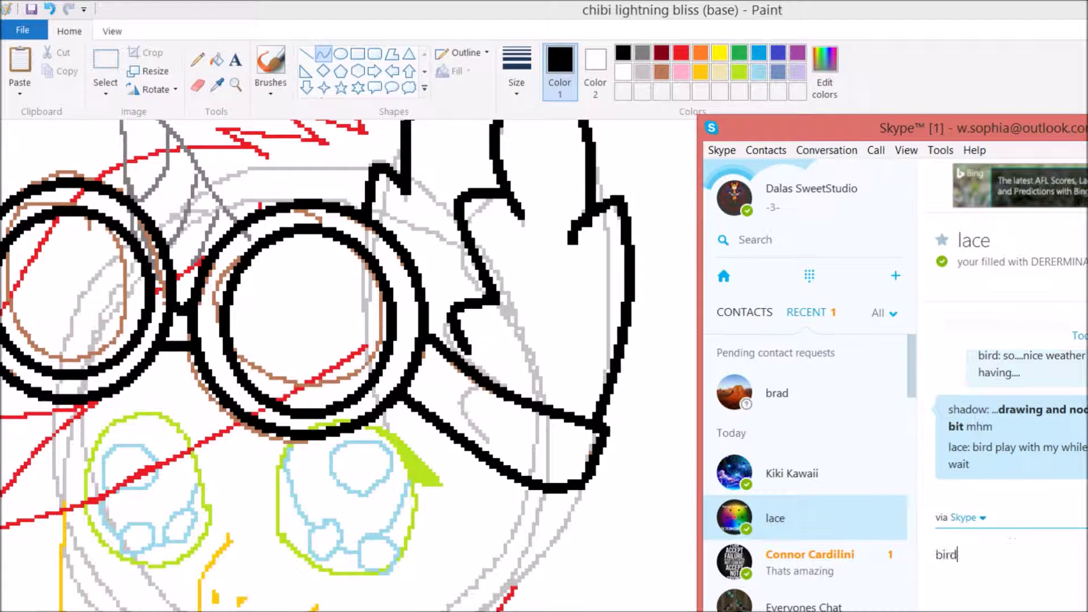
type(": ^-^ kk *plays with her")
Answer the other contact's unread "Thats amazing" message in Skype and return to Paint
left_click(810, 561)
type("the ^-")
key("Return")
left_click(422, 152)
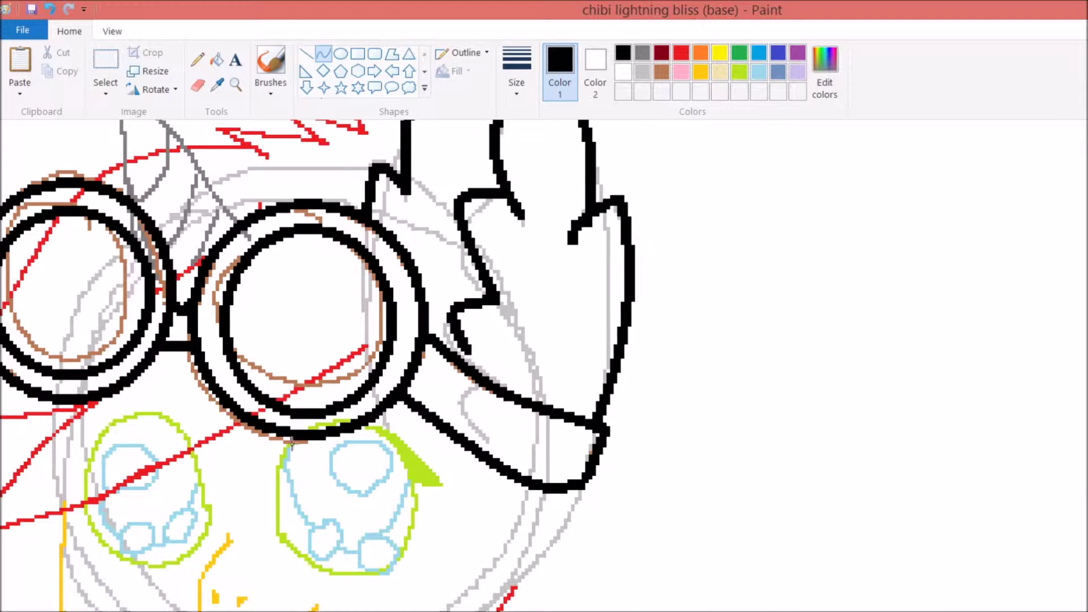
Trace the right eye's outline in black curves and fill its pointed eyelash black
left_click_drag(318, 562, 350, 570)
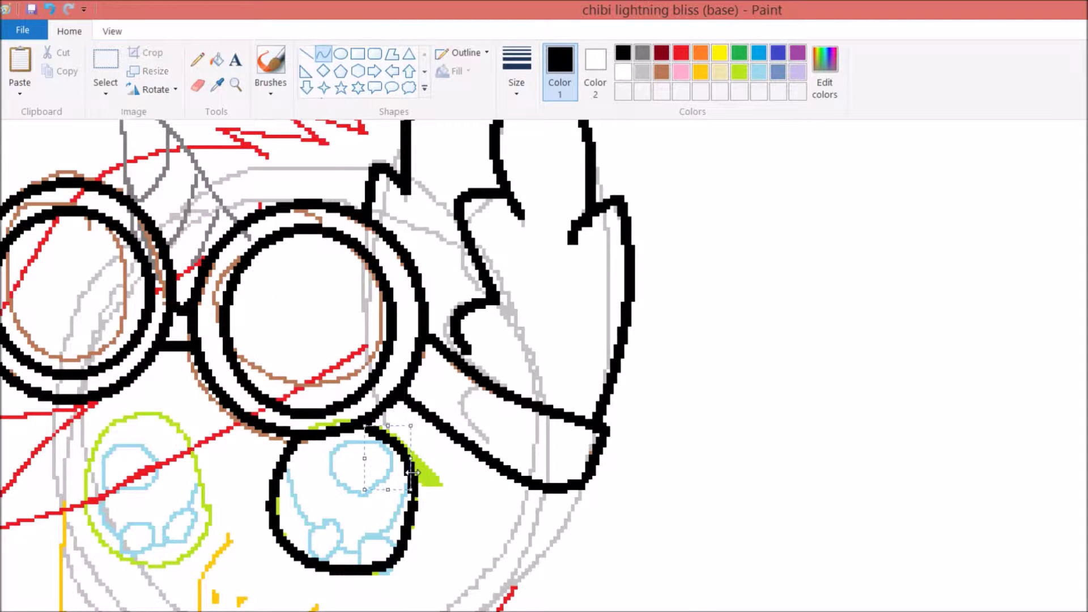
left_click(235, 84)
left_click(410, 266)
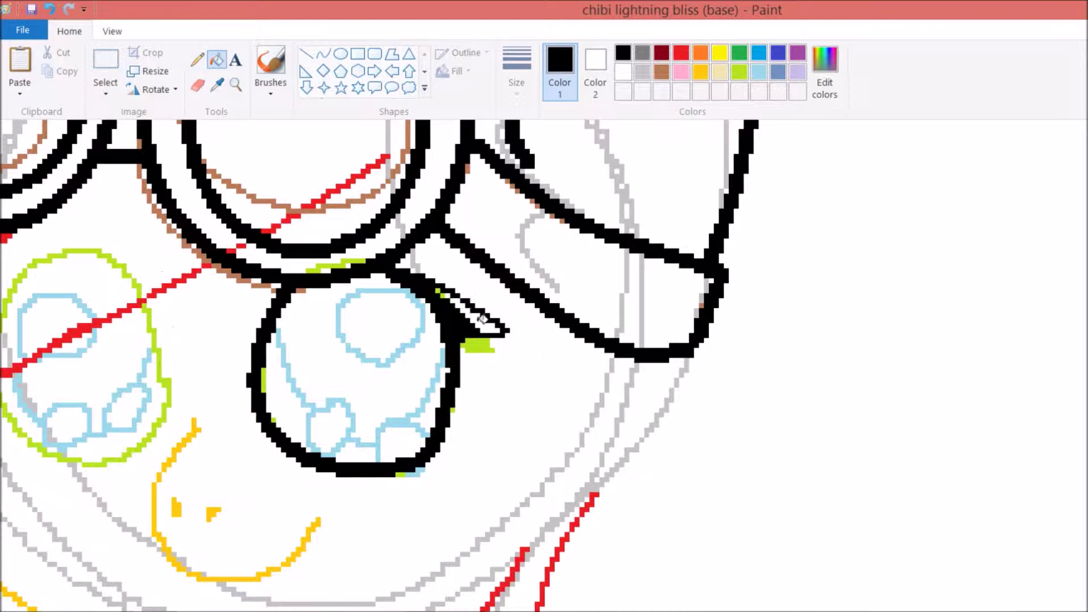
key("ctrl+z")
left_click_drag(432, 299, 522, 369)
key("alt+f")
key("Escape")
Trace the lower outline of the left eye with black curves, up to the red hair line crossing it
left_click_drag(391, 436, 354, 287)
left_click_drag(364, 381, 521, 385)
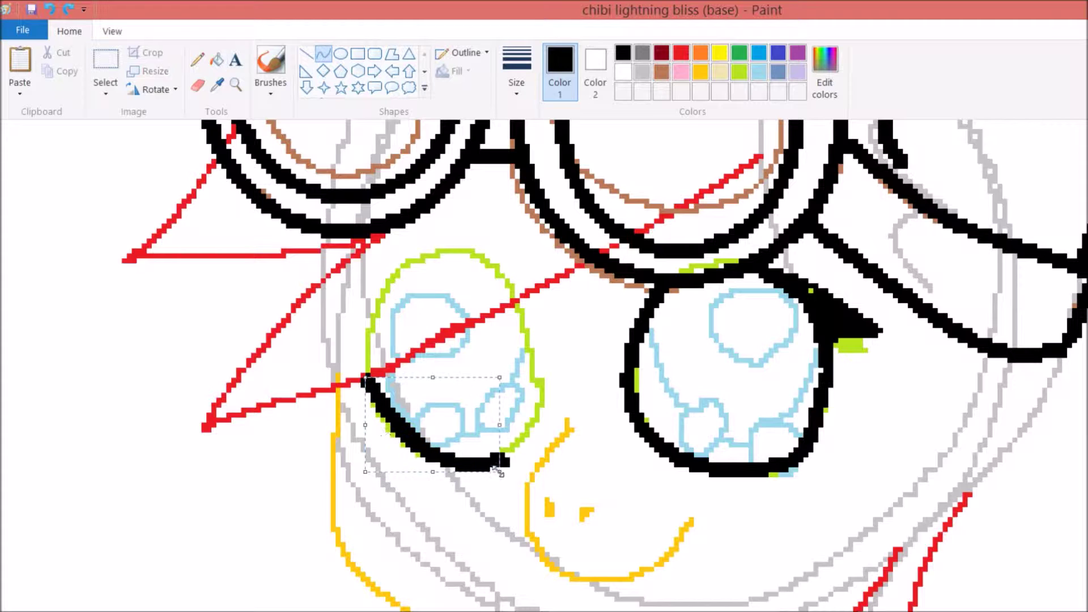
left_click_drag(442, 419, 560, 345)
left_click(217, 59)
Switch to Skype, send the role-play line about making a sketch pad and starting, and return to Paint
key("alt+Tab")
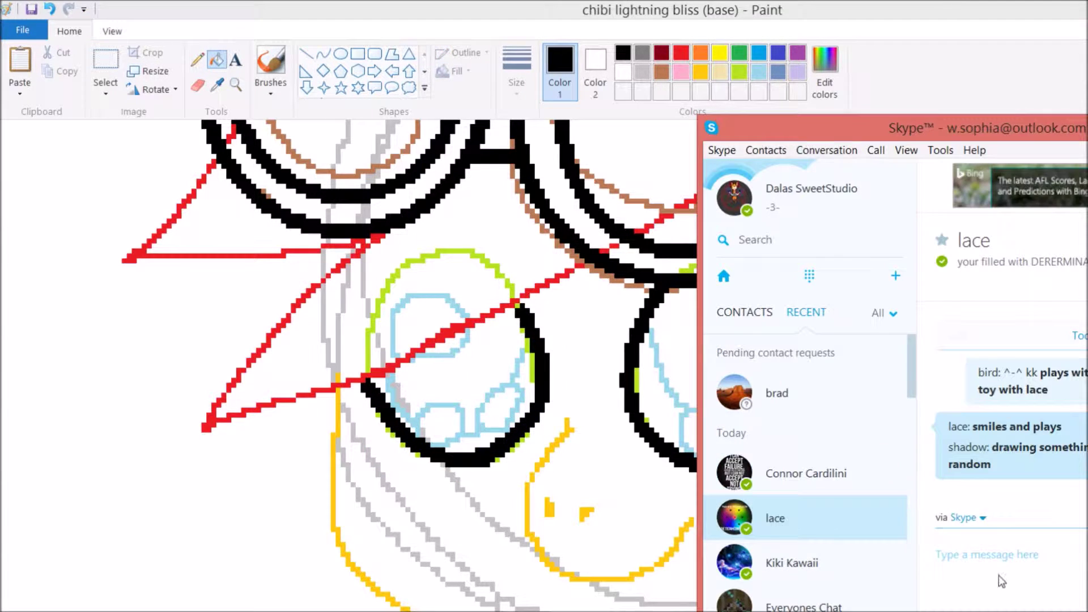
left_click(1015, 574)
type("dalas: *makes a skech pad a")
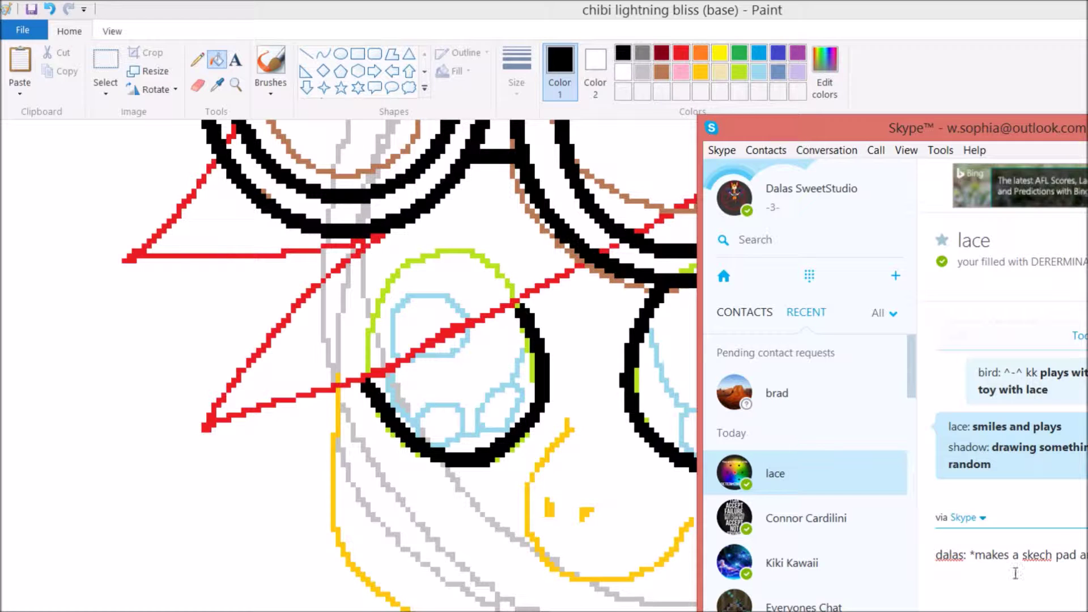
type("starting")
key("Return")
key("alt+Tab")
Trace the red front hair locks beside and across the left eye in black lines and curves
left_click(306, 54)
mouse_move(364, 243)
left_mouse_down()
mouse_move(201, 427)
mouse_move(579, 259)
left_mouse_up()
left_click(316, 57)
left_click_drag(431, 348, 434, 354)
left_click_drag(217, 165, 130, 256)
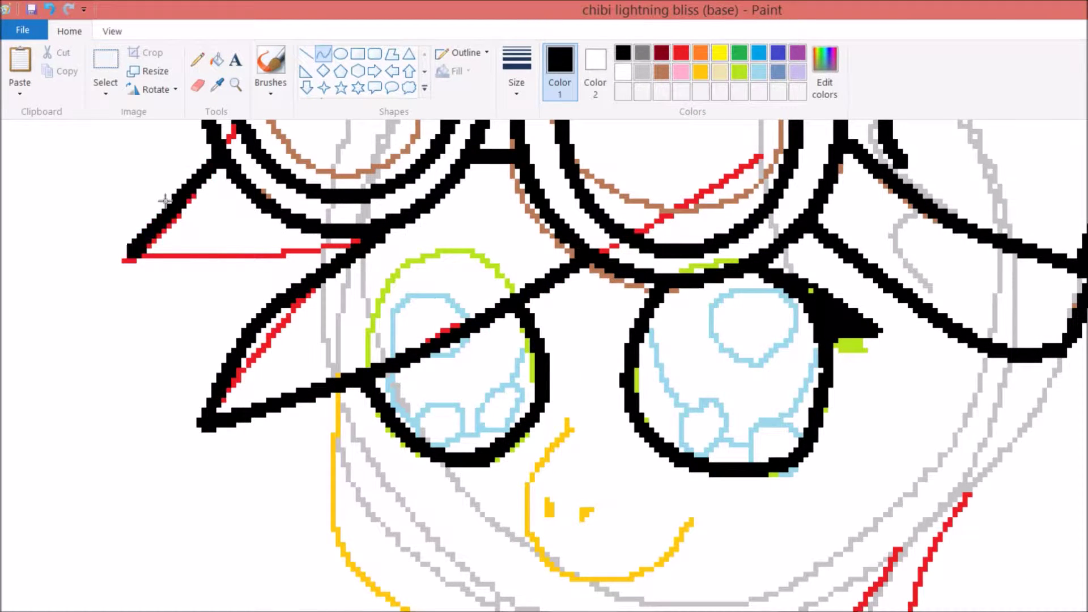
left_click_drag(173, 210, 194, 208)
Trace both sides of the horn between the goggles in black curves meeting at its tip
scroll(194, 208, "up", 8)
left_click_drag(583, 393, 430, 221)
left_click(309, 54)
left_click(315, 57)
left_click_drag(448, 380, 431, 227)
mouse_move(431, 227)
left_mouse_down()
mouse_move(419, 223)
mouse_move(437, 397)
mouse_move(493, 236)
mouse_move(443, 400)
mouse_move(422, 272)
left_mouse_up()
Trace the horn's curved ridges and the jagged hair spikes above the goggles in black
left_click(197, 85)
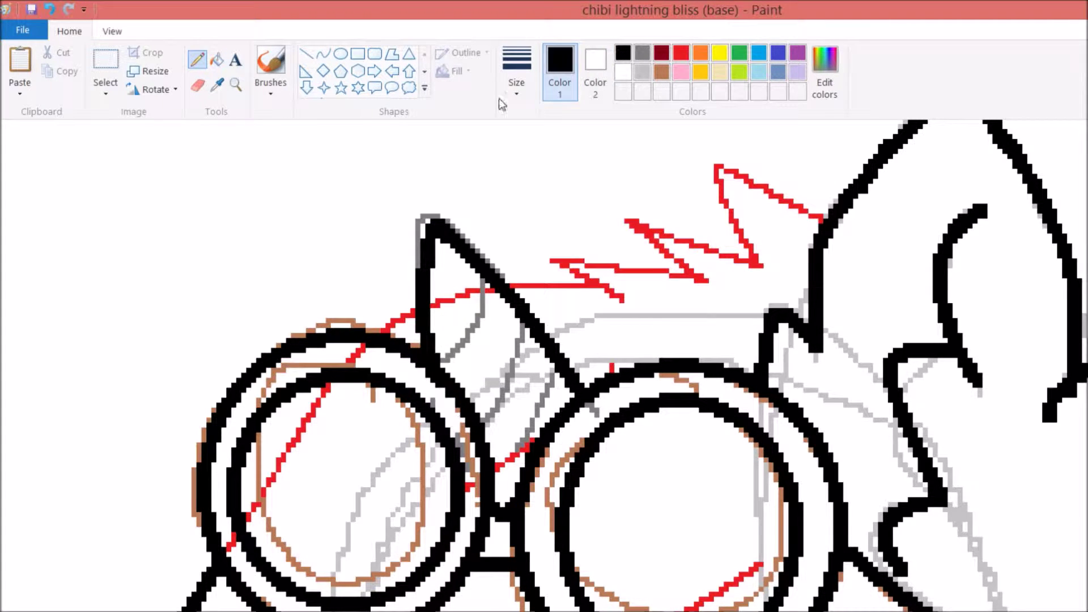
mouse_move(478, 331)
left_mouse_down()
mouse_move(510, 374)
mouse_move(536, 446)
left_mouse_up()
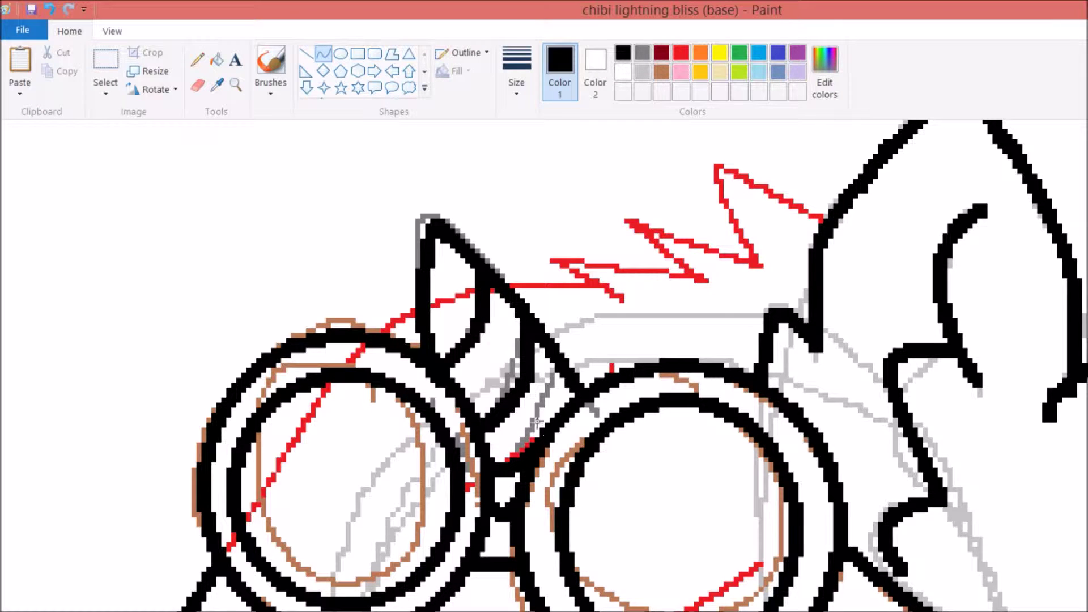
mouse_move(827, 218)
left_mouse_down()
mouse_move(711, 163)
mouse_move(762, 275)
mouse_move(657, 195)
mouse_move(705, 288)
mouse_move(558, 222)
mouse_move(645, 308)
left_mouse_up()
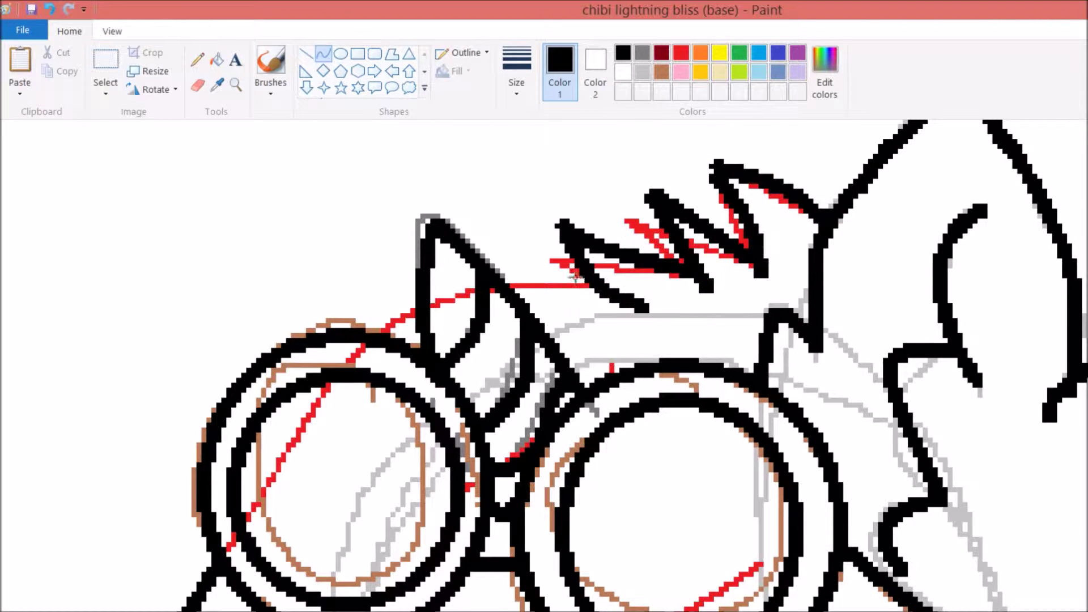
Switch to Skype and send the role-play line "bird: *smiles*"
key("alt+Tab")
type("bird: *smi")
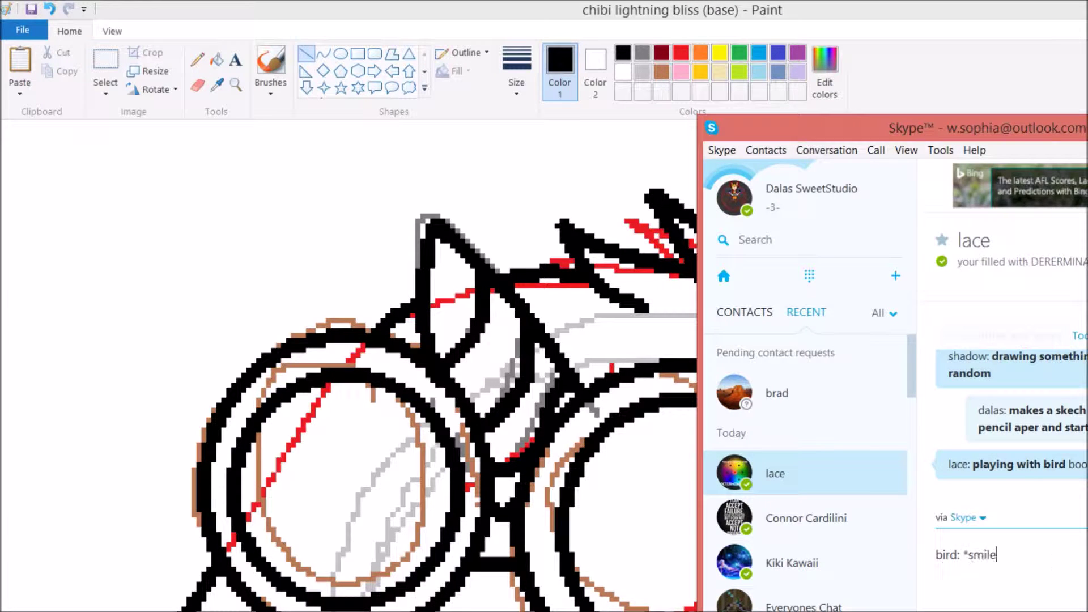
type("les*")
key("Return")
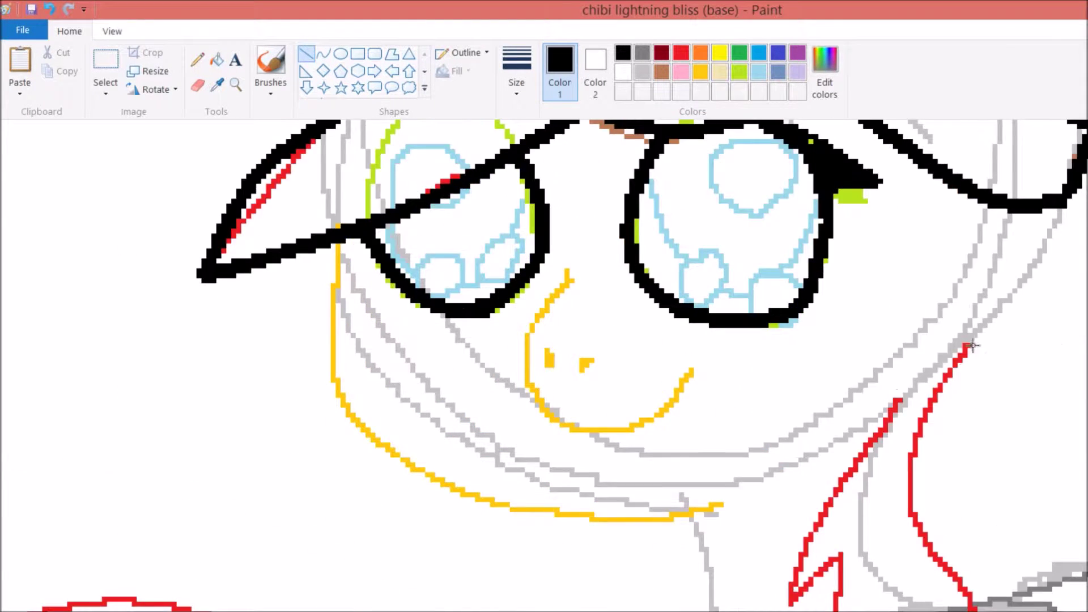
Trace the outer edge of the red hair behind the neck with black curves, bending back towards the chest
left_click_drag(966, 221, 914, 383)
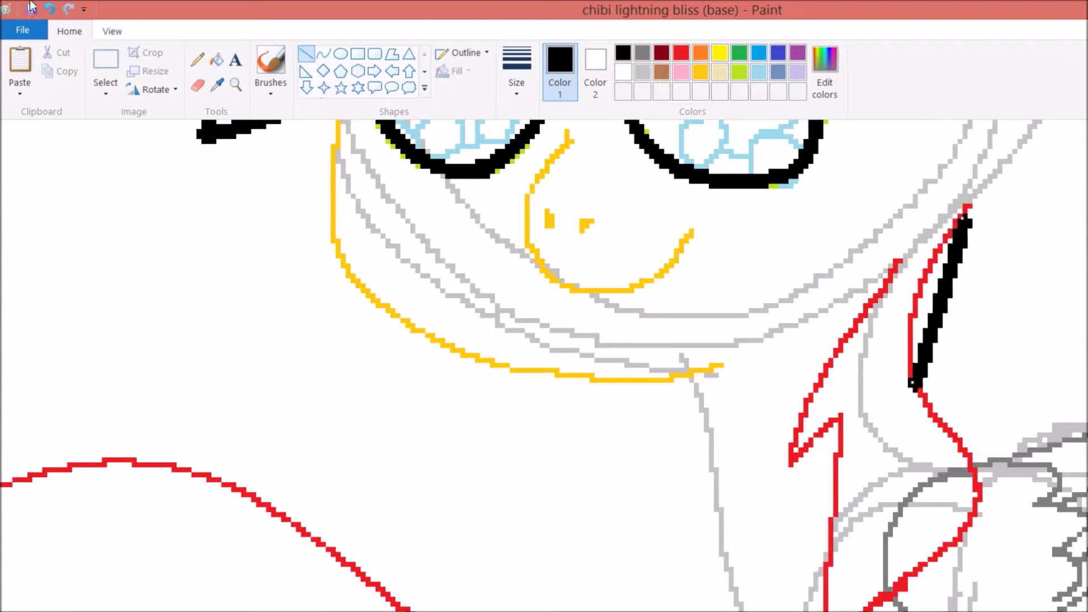
left_click(323, 53)
left_click_drag(970, 205, 961, 444)
left_click_drag(983, 497, 853, 611)
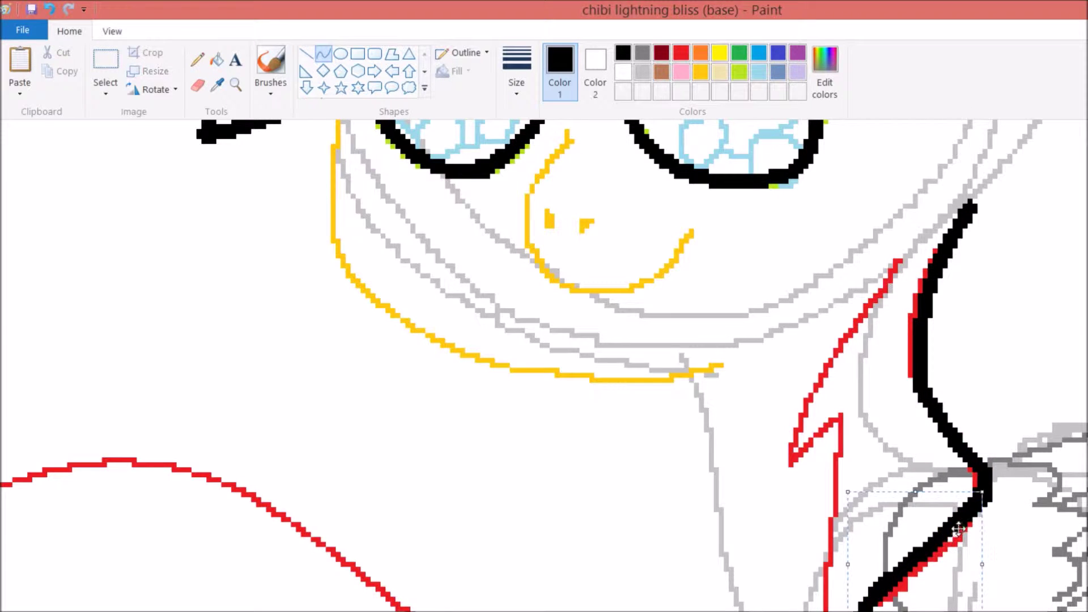
Switch to Skype, send the role-play line about a face lighting up at the donuts, and return to Paint
key("alt+Tab")
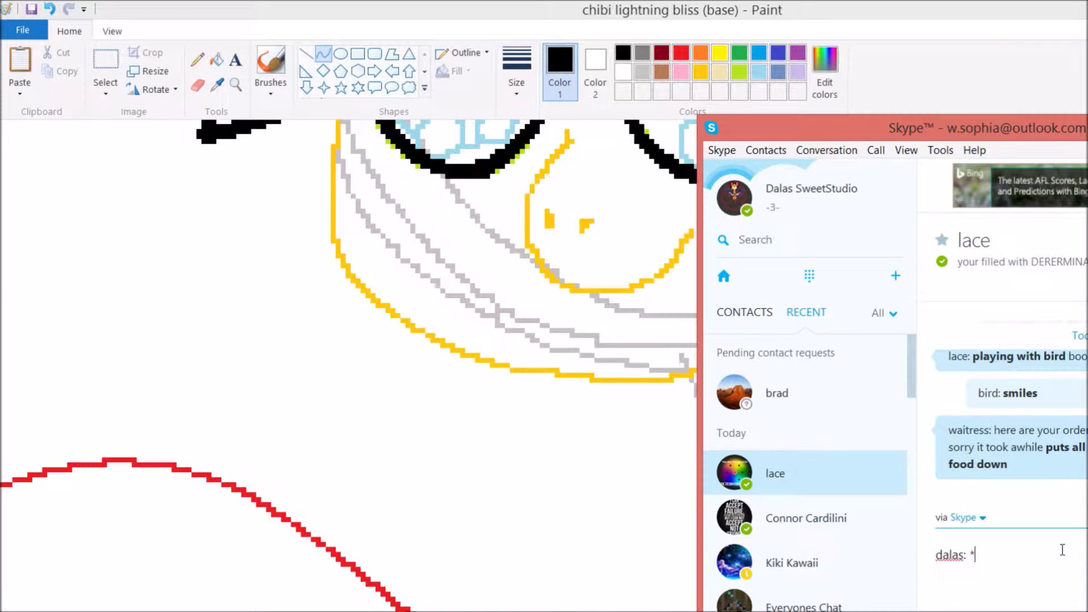
left_click(587, 139)
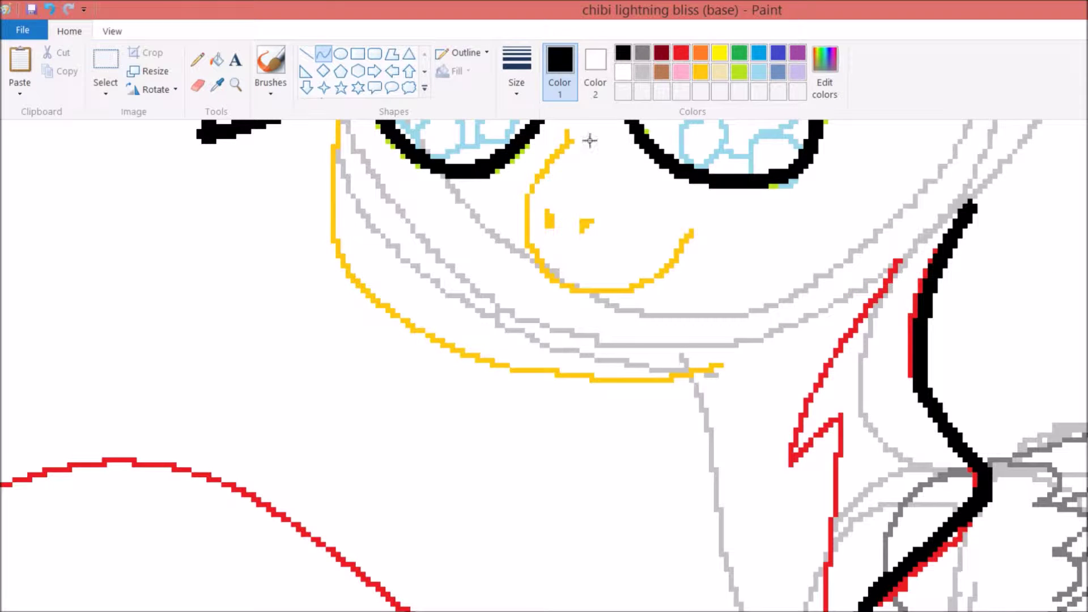
Trace the snout in black curves from the nose bridge round to the end of the yellow mouth line
left_click_drag(577, 136, 527, 249)
left_click_drag(618, 291, 543, 291)
left_click_drag(609, 292, 690, 228)
left_click_drag(652, 262, 693, 215)
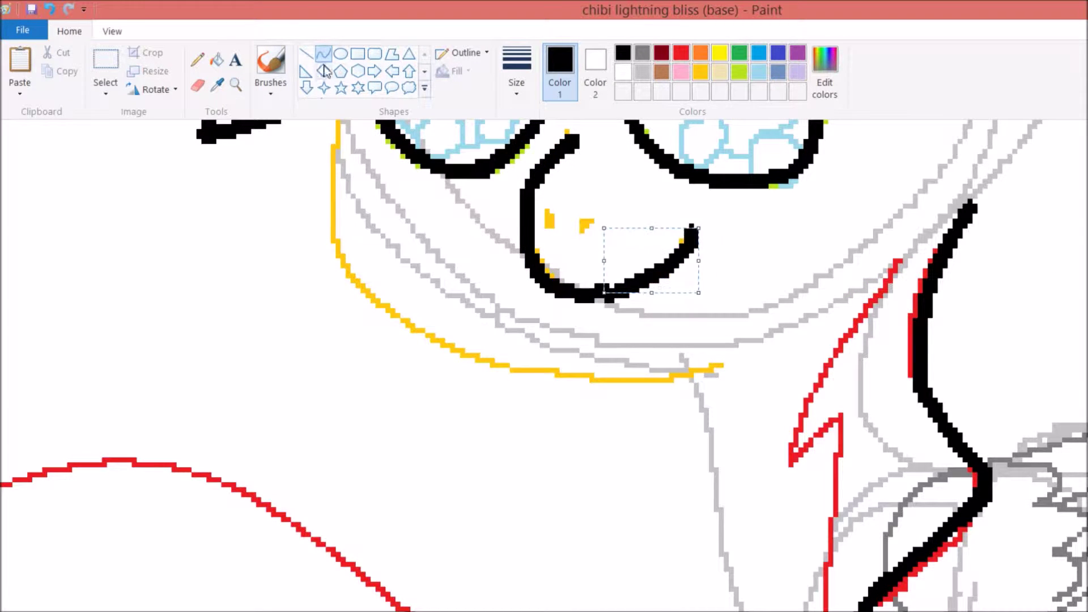
Switch to Skype and send the role-play line about starting to eat
key("alt+Tab")
type("dalas")
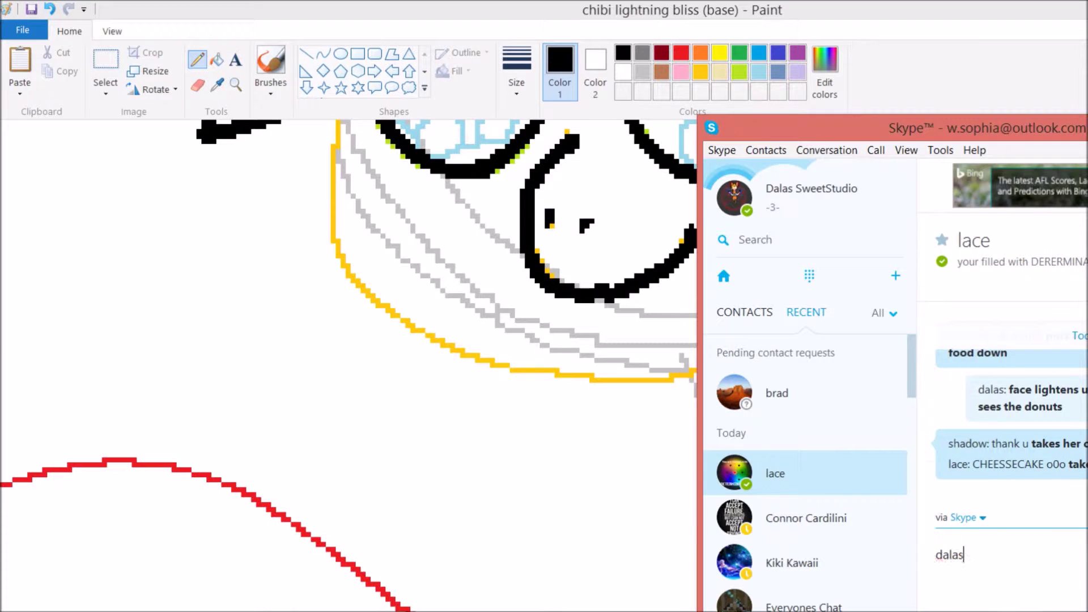
type(": *starts eating th")
key("Return")
Trace the cheek's outer edge in black from under the front hair lock down to the start of the jaw
left_click(323, 54)
scroll(352, 320, "up", 5)
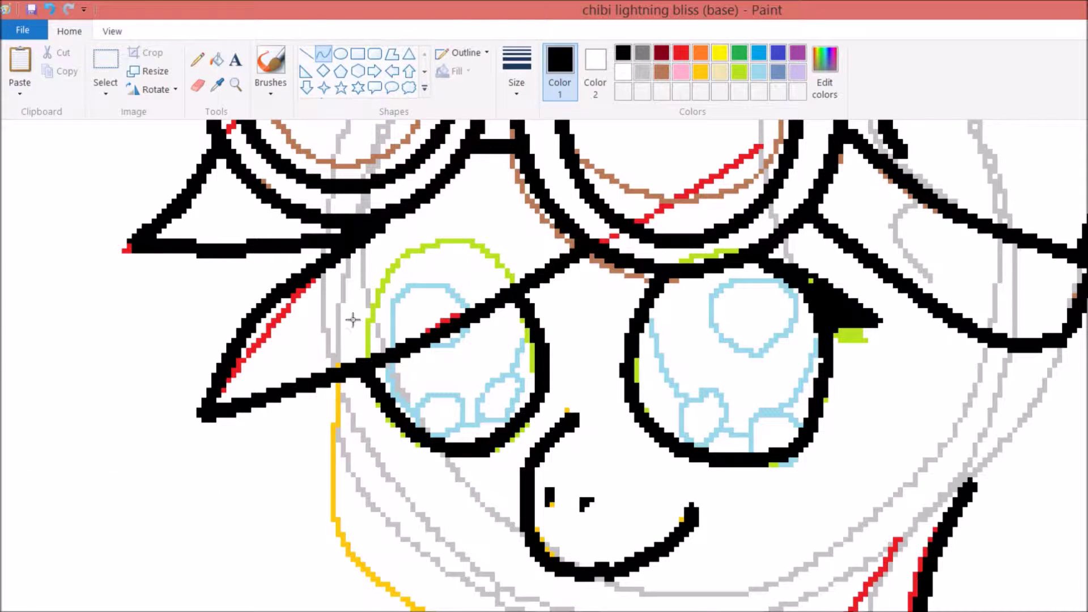
mouse_move(356, 380)
left_mouse_down()
mouse_move(334, 533)
mouse_move(376, 453)
mouse_move(457, 494)
left_mouse_up()
scroll(413, 250, "down", 3)
mouse_move(391, 448)
left_mouse_down()
mouse_move(358, 450)
mouse_move(529, 527)
left_mouse_up()
key("ctrl+z")
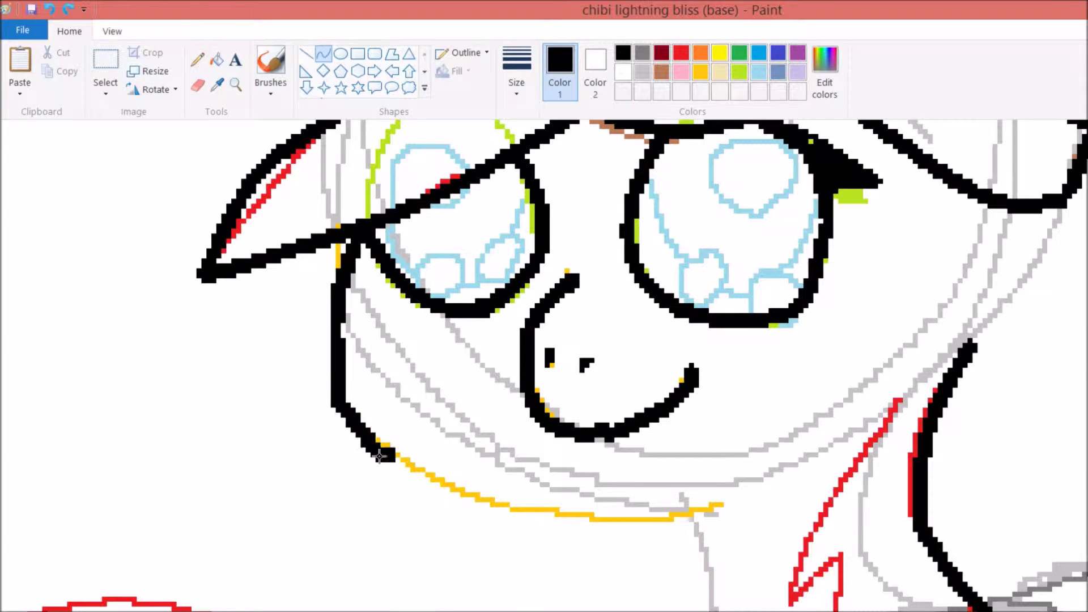
Trace the jawline in black along the yellow sketch line, from the cheek to the top of the neck
left_click_drag(394, 456, 719, 510)
left_click_drag(432, 510, 389, 498)
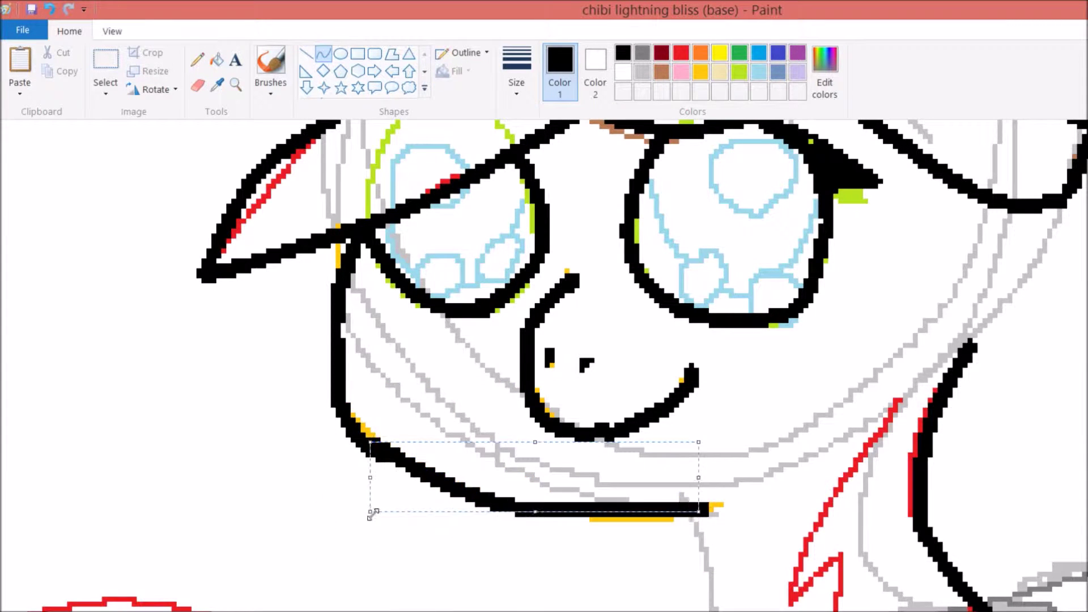
left_click_drag(648, 479, 623, 510)
left_click(197, 59)
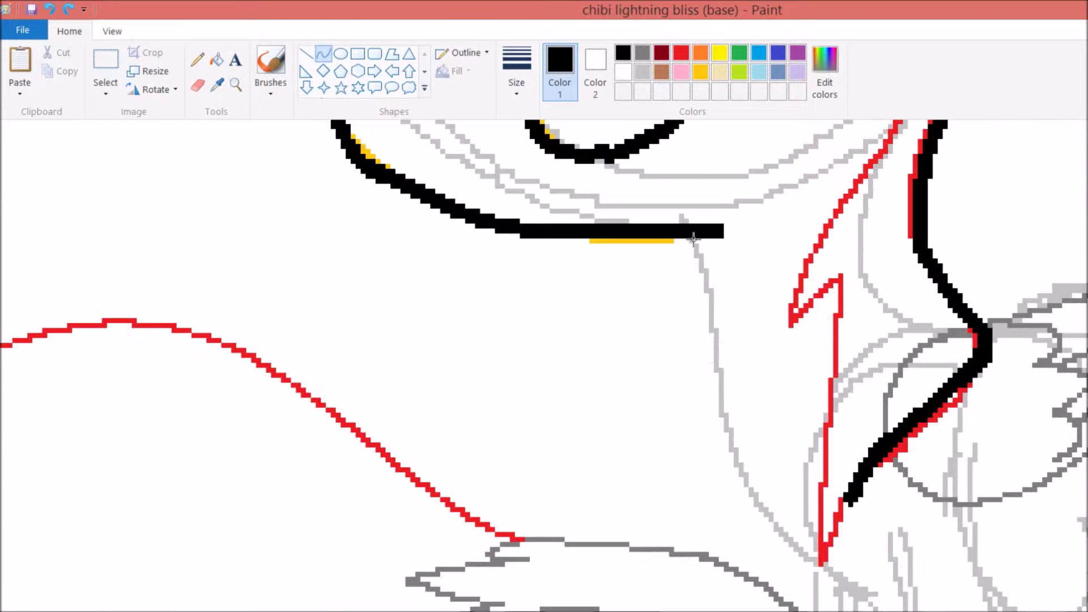
Trace the front of the neck and the lower edge of the grey wing shape beside the chest in black
mouse_move(716, 233)
left_mouse_down()
mouse_move(719, 377)
mouse_move(816, 564)
left_mouse_up()
left_click_drag(765, 397, 729, 457)
scroll(955, 399, "down", 5)
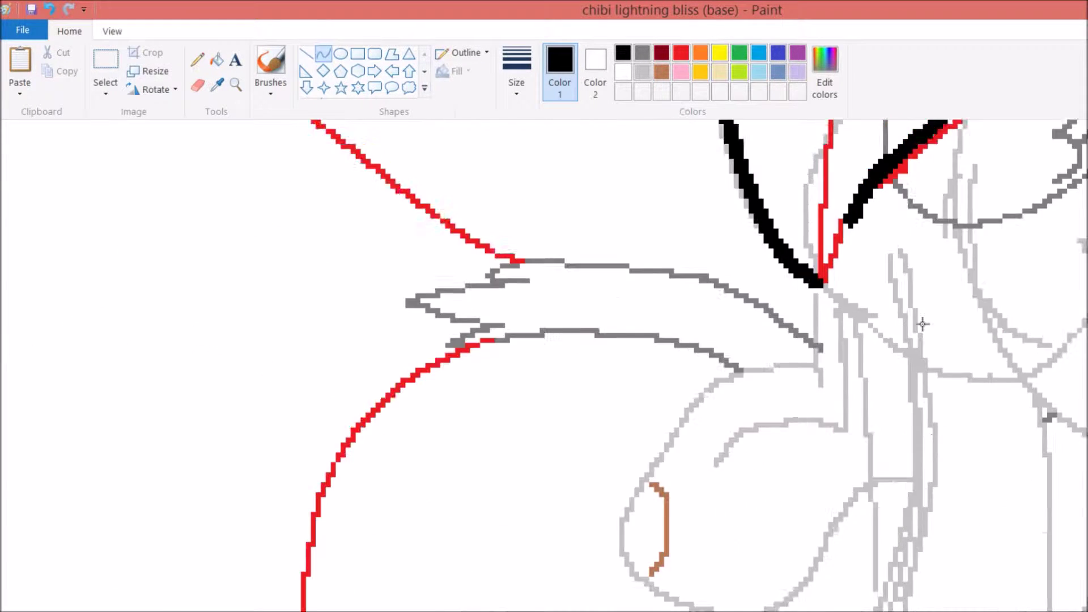
scroll(955, 398, "up", 5)
mouse_move(885, 310)
left_mouse_down()
mouse_move(991, 366)
mouse_move(1082, 317)
mouse_move(1073, 335)
left_mouse_up()
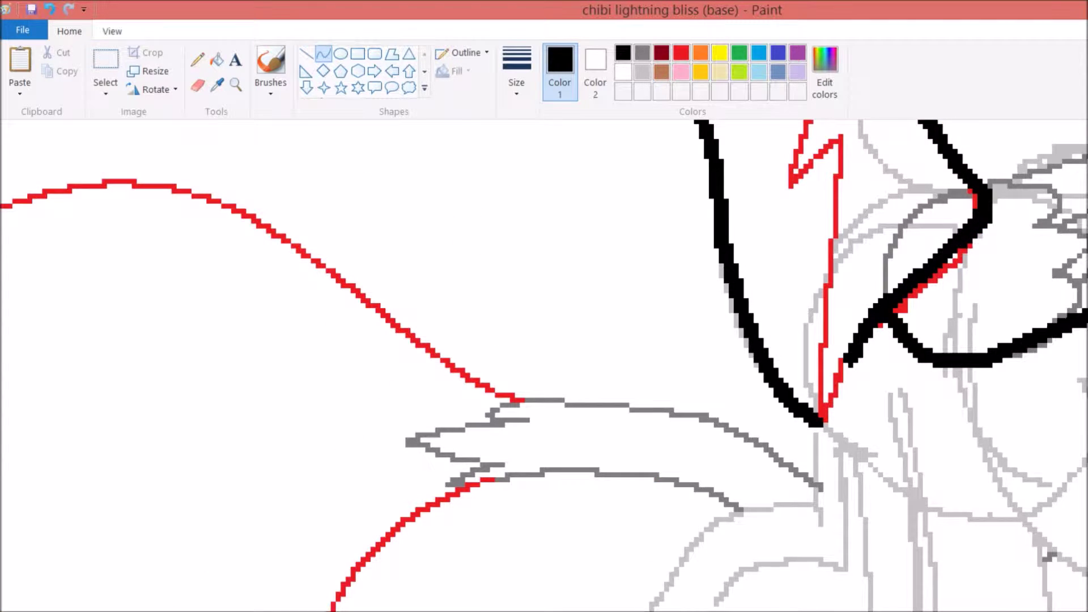
Trace the wing shape's upper edge and its jagged inner edge in black curves
scroll(983, 465, "up", 5)
scroll(983, 465, "up", 5)
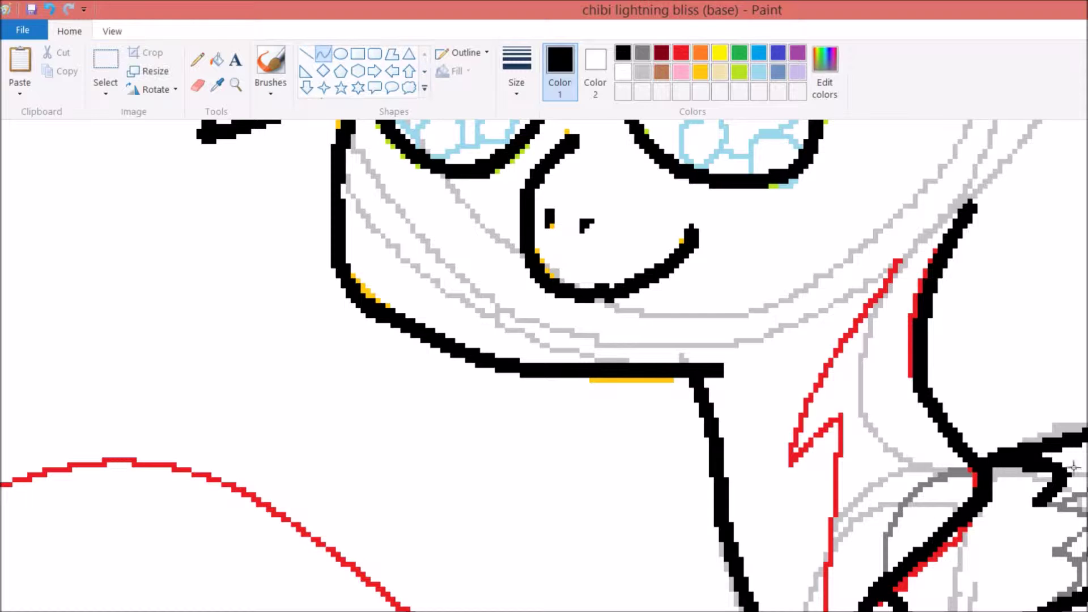
left_click_drag(1058, 541, 1070, 583)
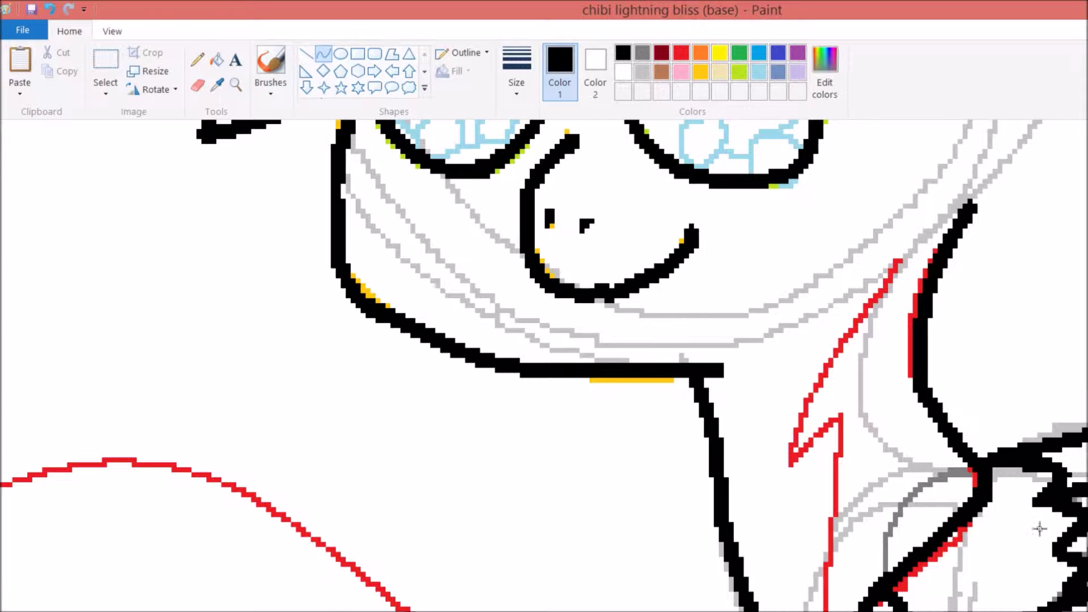
Trace the red hair strand running down the neck in black, including its pointed side tip
scroll(1064, 406, "down", 5)
left_click_drag(840, 278, 811, 578)
left_click_drag(811, 448, 826, 448)
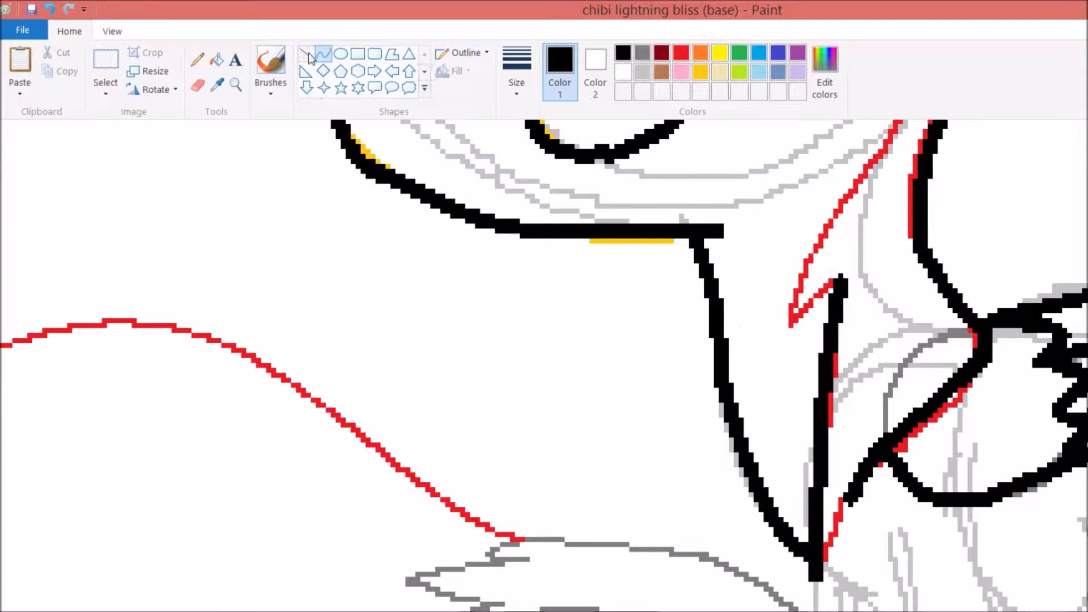
scroll(870, 405, "up", 10)
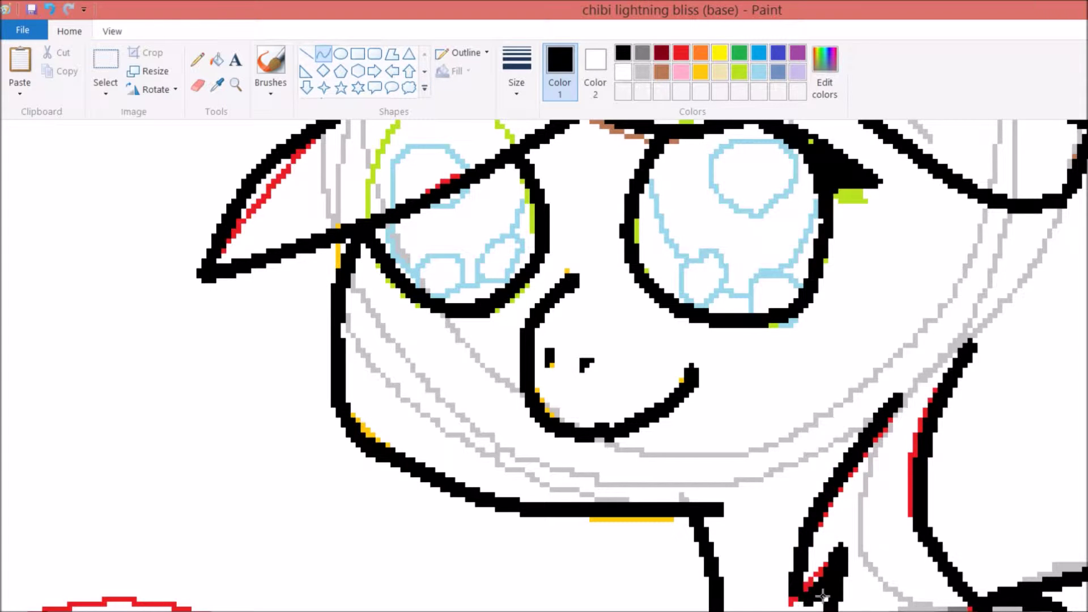
Trace the back of the head in black from the neck hair up to the goggle strap
scroll(848, 542, "up", 5)
left_click_drag(937, 510, 1058, 347)
scroll(887, 375, "down", 15)
scroll(887, 375, "up", 15)
Outline the right eye's iris with a thinner black line and fill it black around the large highlight
scroll(888, 375, "up", 5)
left_click(340, 54)
left_click(516, 74)
left_click(543, 146)
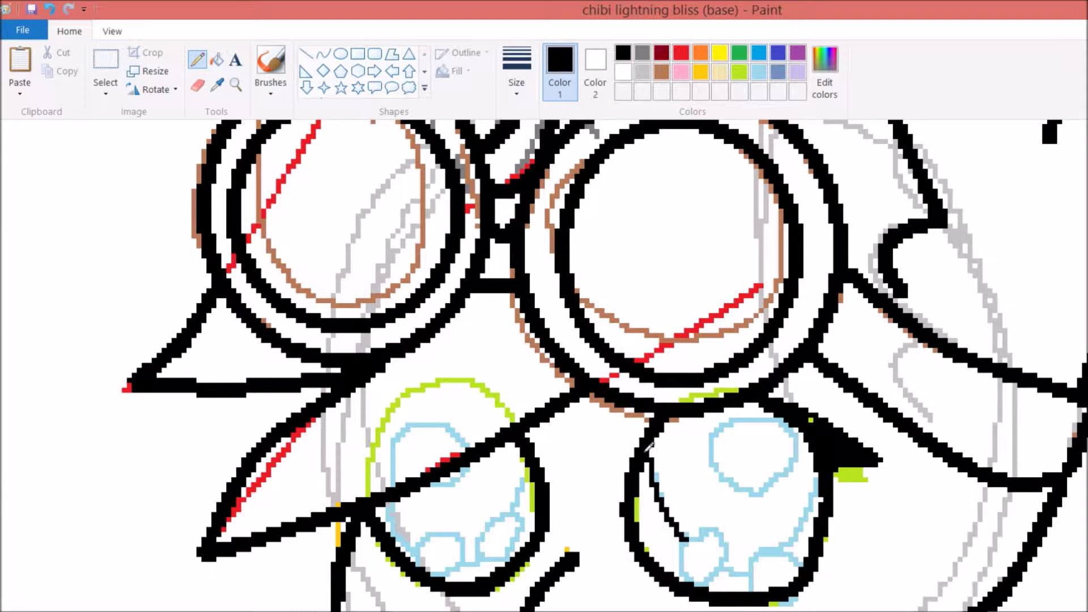
left_click(216, 59)
left_click(668, 468)
Set the primary colour to white and the secondary to light turquoise, and try a stroke inside the right eye
left_click(197, 85)
right_click(759, 72)
left_click(622, 71)
mouse_move(754, 448)
left_mouse_down()
mouse_move(703, 561)
mouse_move(816, 567)
left_mouse_up()
key("ctrl+z")
key("ctrl+z")
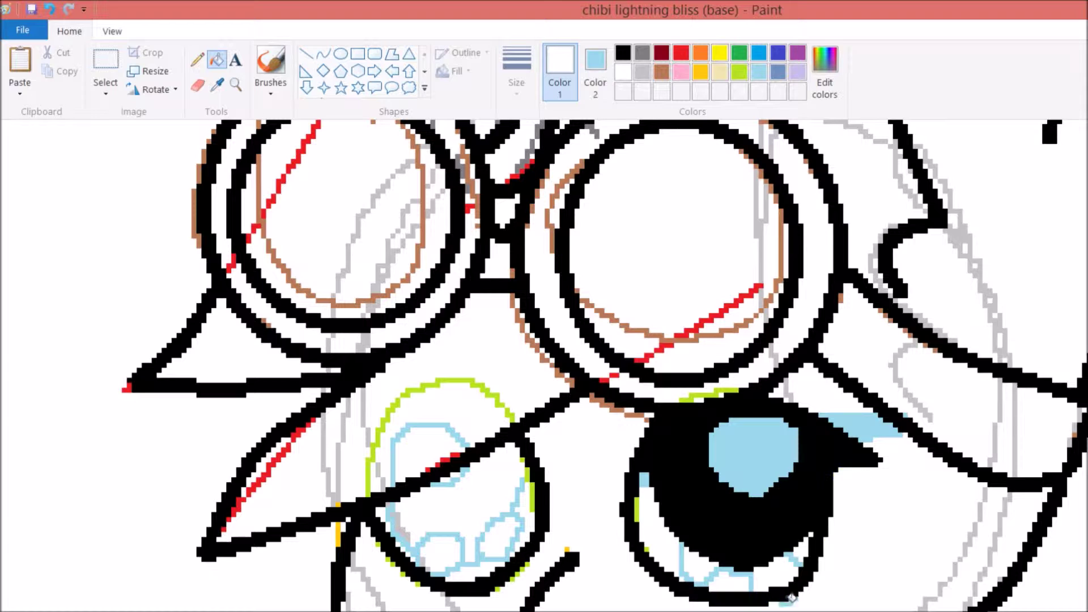
Fill the right eye's outer areas with a custom light grey and its large highlight with white
left_click(824, 74)
left_click(505, 488)
left_click(651, 510)
left_click(731, 581)
left_click(799, 546)
left_click(622, 71)
left_click(754, 453)
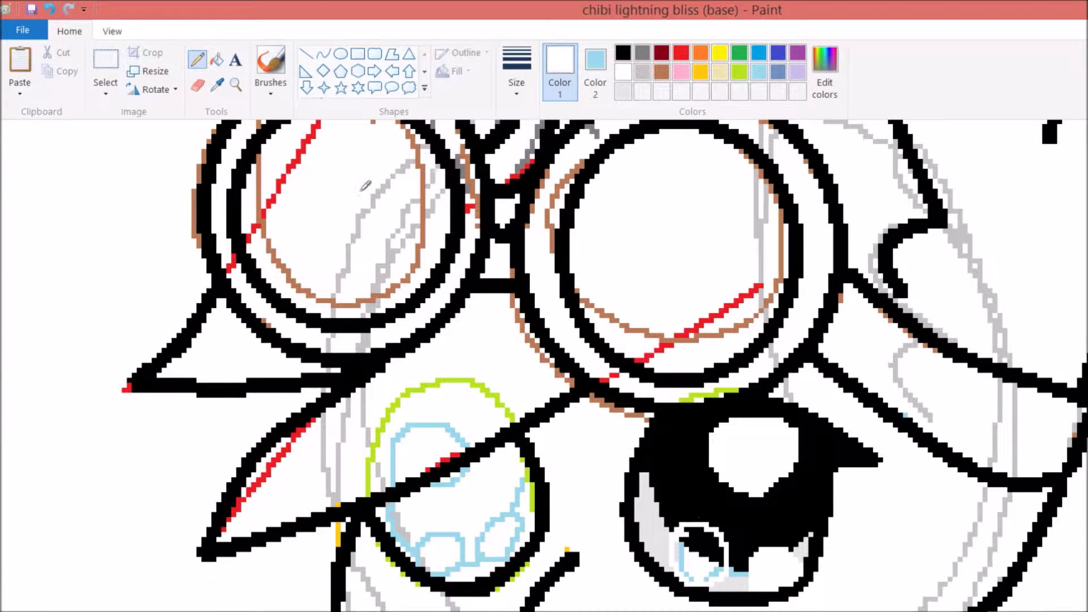
Trace the rear leg in black curves, from its inner edge round the bottom and up its outer edge
scroll(943, 389, "up", 3)
scroll(931, 254, "down", 7)
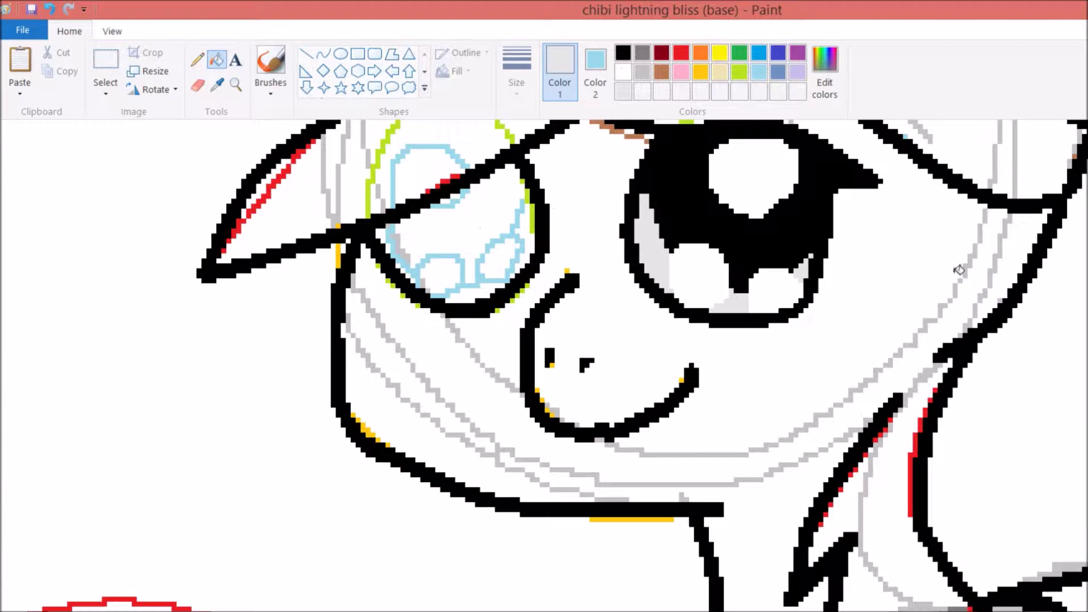
left_click(323, 54)
scroll(918, 374, "down", 10)
scroll(997, 302, "right", 10)
scroll(997, 301, "down", 3)
scroll(998, 301, "down", 3)
left_click_drag(558, 165, 522, 375)
left_click_drag(592, 243, 581, 238)
mouse_move(521, 375)
left_mouse_down()
mouse_move(564, 462)
mouse_move(497, 425)
mouse_move(493, 433)
mouse_move(704, 447)
mouse_move(727, 429)
mouse_move(702, 153)
left_mouse_up()
Draw the small notch at the top of the rear leg and trace the rump's curve up to the wing
scroll(708, 417, "up", 5)
left_click_drag(703, 427, 657, 348)
left_click_drag(680, 363, 696, 318)
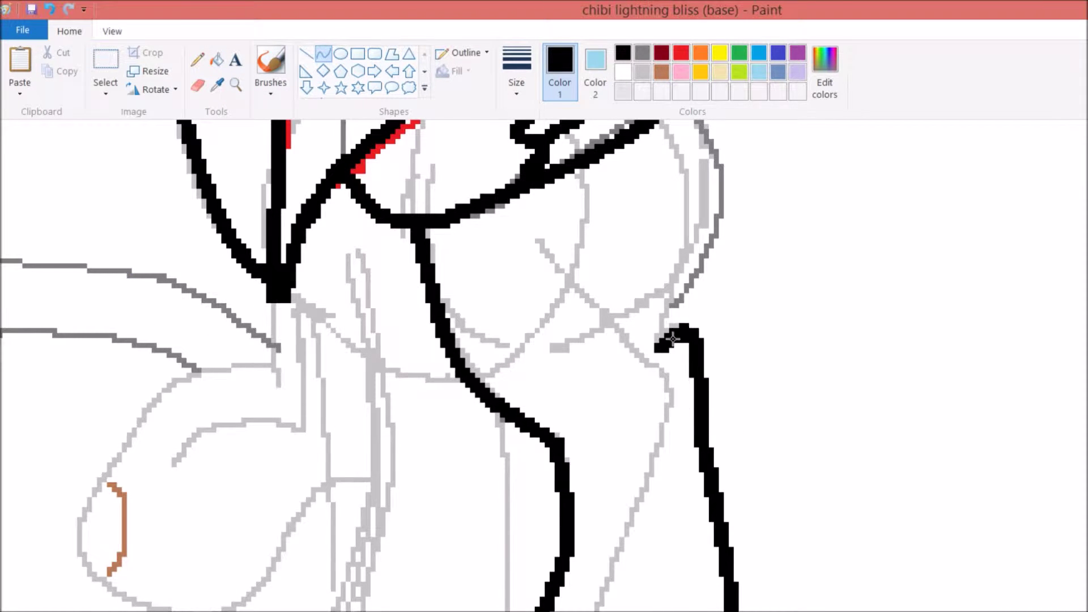
scroll(670, 318, "up", 3)
left_click_drag(669, 456, 658, 262)
left_click_drag(670, 318, 698, 288)
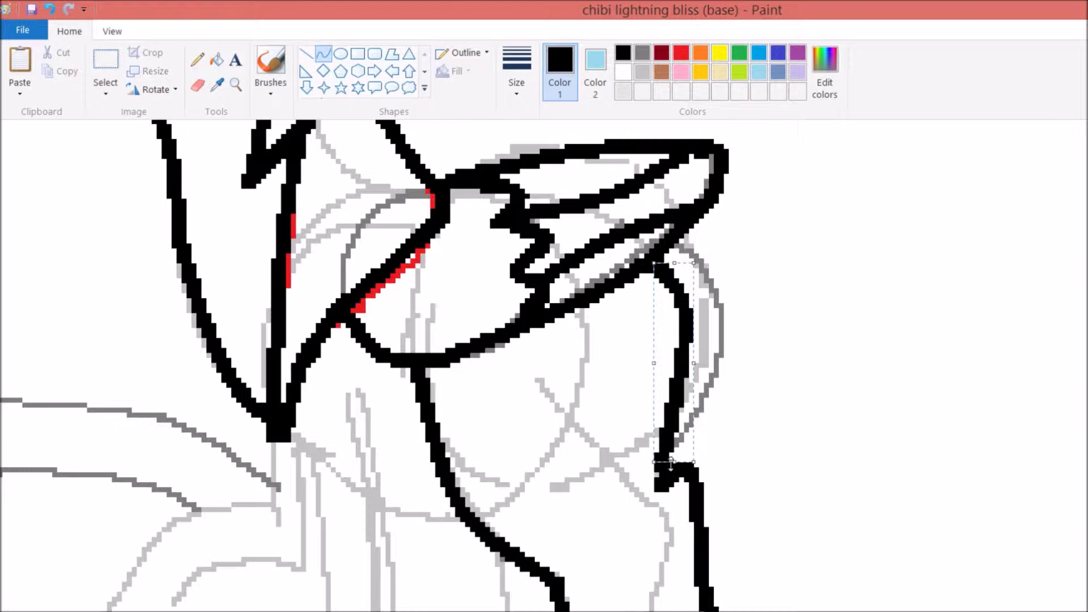
Trace the near front leg in black curves, down its front edge, round the hoof and along its back edge
scroll(582, 249, "down", 3)
left_click_drag(354, 258, 340, 606)
left_click_drag(363, 408, 396, 386)
scroll(396, 386, "down", 3)
mouse_move(340, 510)
left_mouse_down()
mouse_move(299, 544)
mouse_move(324, 576)
mouse_move(501, 569)
left_mouse_up()
left_click_drag(419, 584, 430, 572)
left_click_drag(495, 275, 510, 555)
mouse_move(512, 339)
left_mouse_down()
mouse_move(527, 318)
mouse_move(522, 272)
left_mouse_up()
Trace the chest line and the full outline of the raised front leg with black curves
scroll(522, 406, "up", 3)
left_click(522, 406)
left_click_drag(286, 295, 372, 363)
scroll(371, 363, "down", 3)
mouse_move(278, 164)
left_mouse_down()
mouse_move(281, 232)
mouse_move(174, 285)
mouse_move(164, 230)
left_mouse_up()
mouse_move(101, 334)
left_mouse_down()
mouse_move(84, 411)
mouse_move(96, 422)
left_mouse_up()
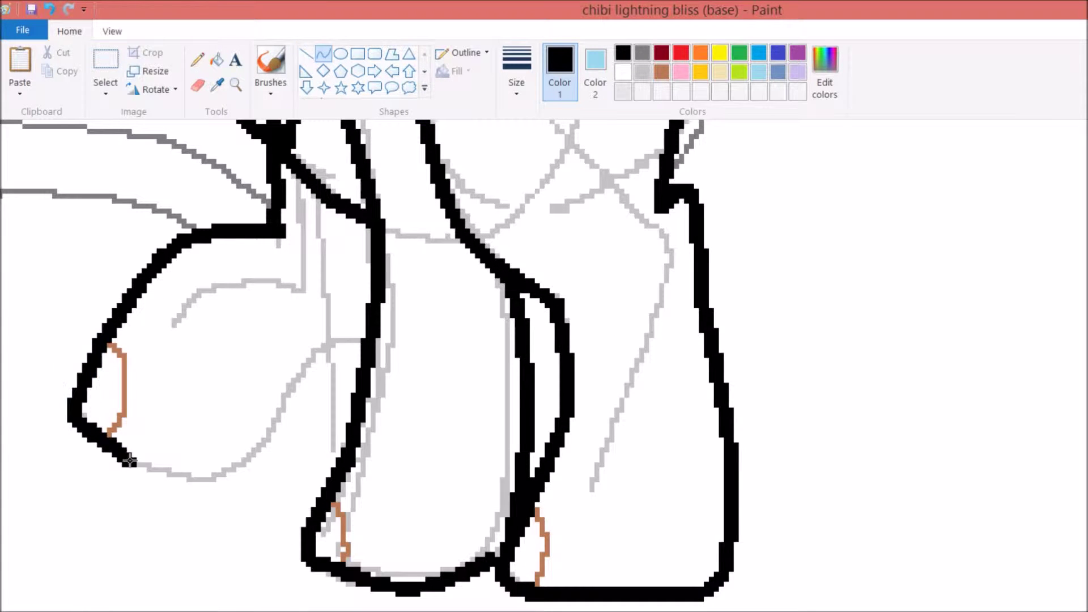
left_click_drag(130, 460, 233, 481)
left_click_drag(267, 423, 331, 340)
Trace the outer curve behind the rump in black, from the wing down to the notch above the rear leg
scroll(585, 311, "up", 3)
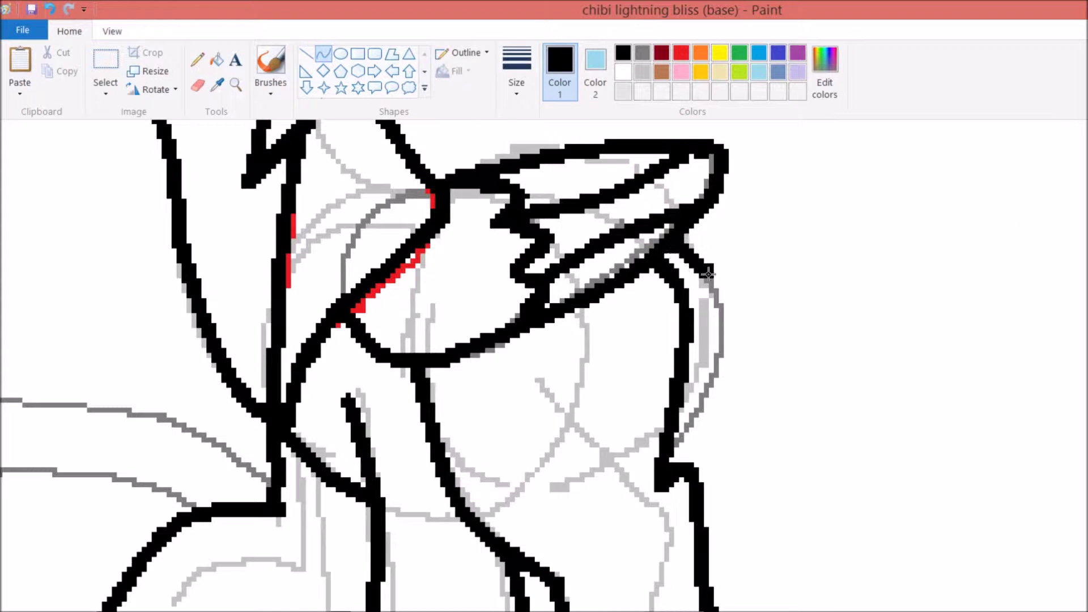
left_click_drag(707, 274, 745, 317)
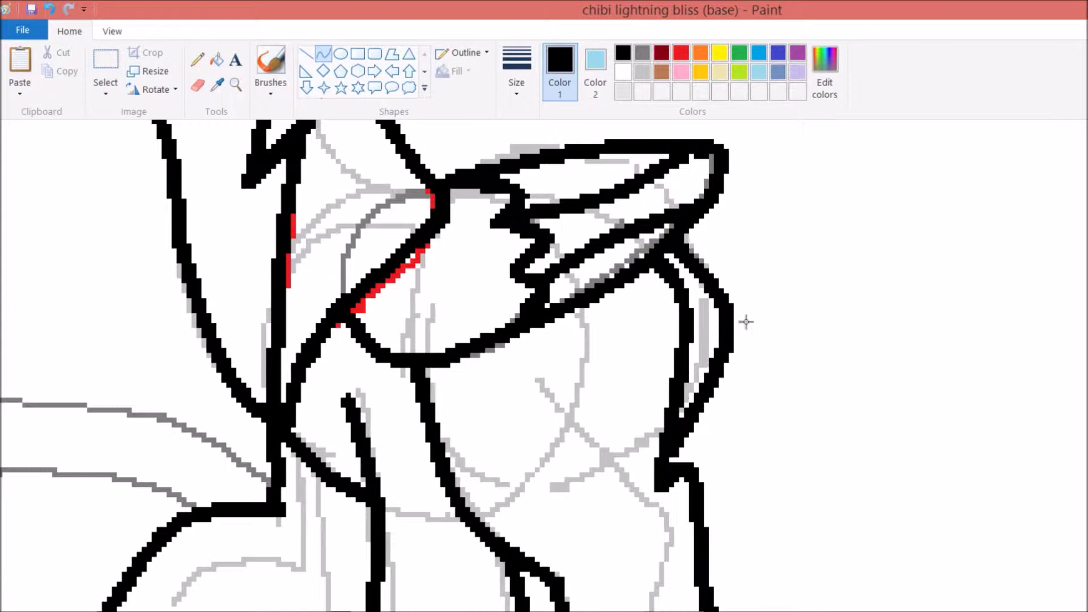
scroll(745, 318, "left", 5)
Check the recent Skype chats, send "^-^ yeah" in one, write "well not realy its just ah", and return to Paint
left_click(793, 518)
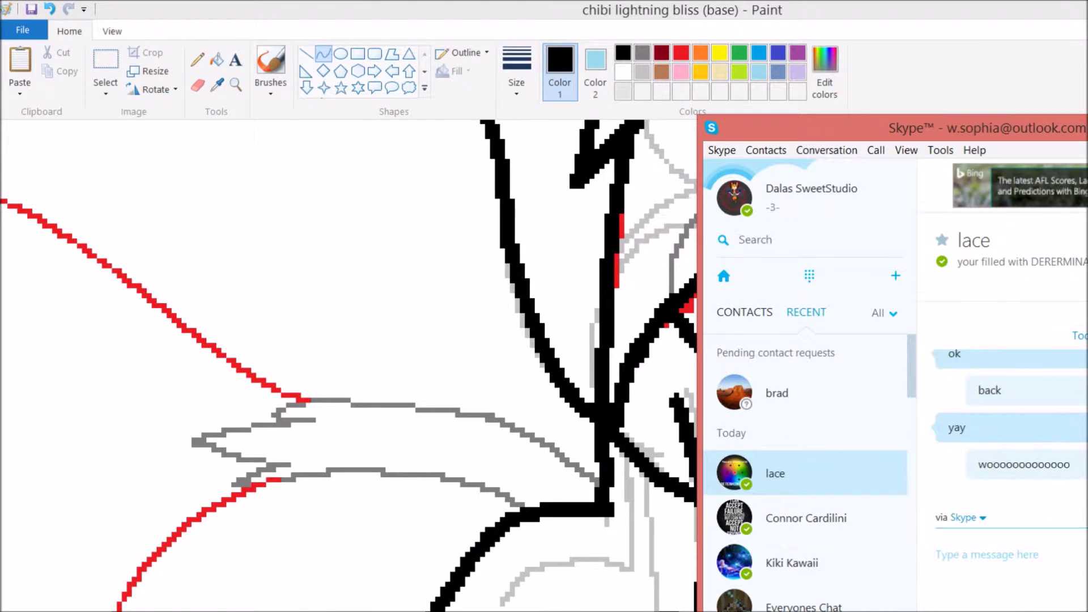
left_click(666, 385)
scroll(666, 385, "left", 5)
key("alt+Tab")
left_click(667, 385)
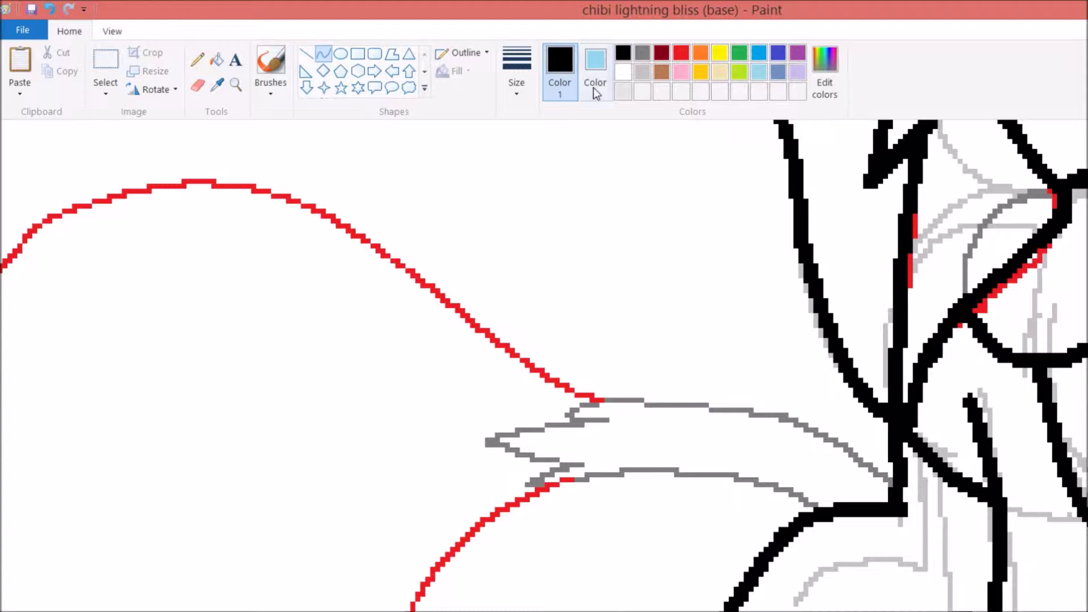
key("alt+Tab")
type("^-^ yeah")
key("Return")
type("well not realy its just ah")
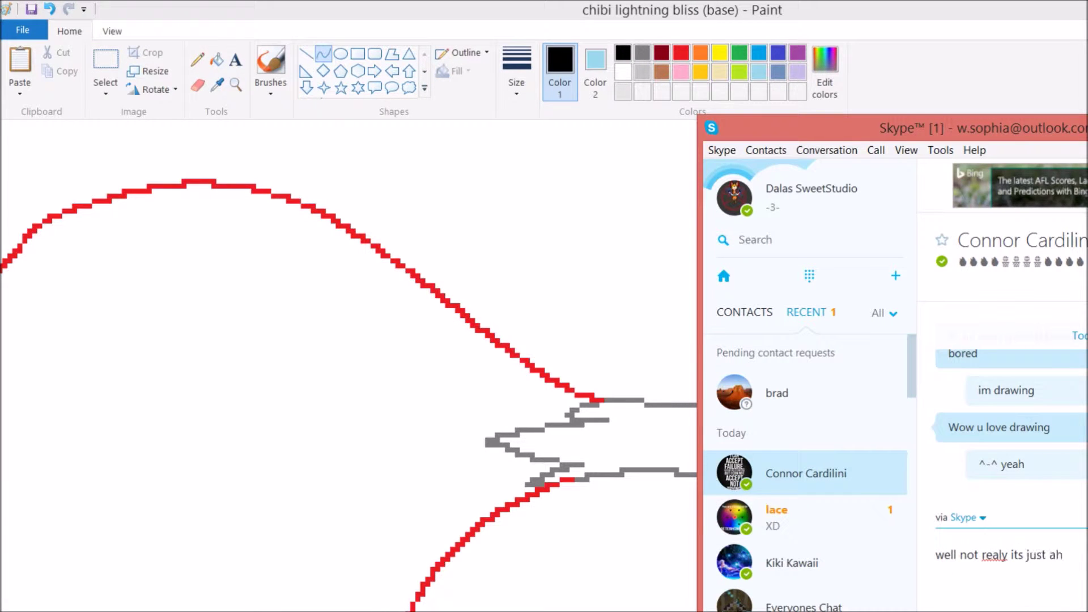
left_click(793, 518)
left_click(339, 21)
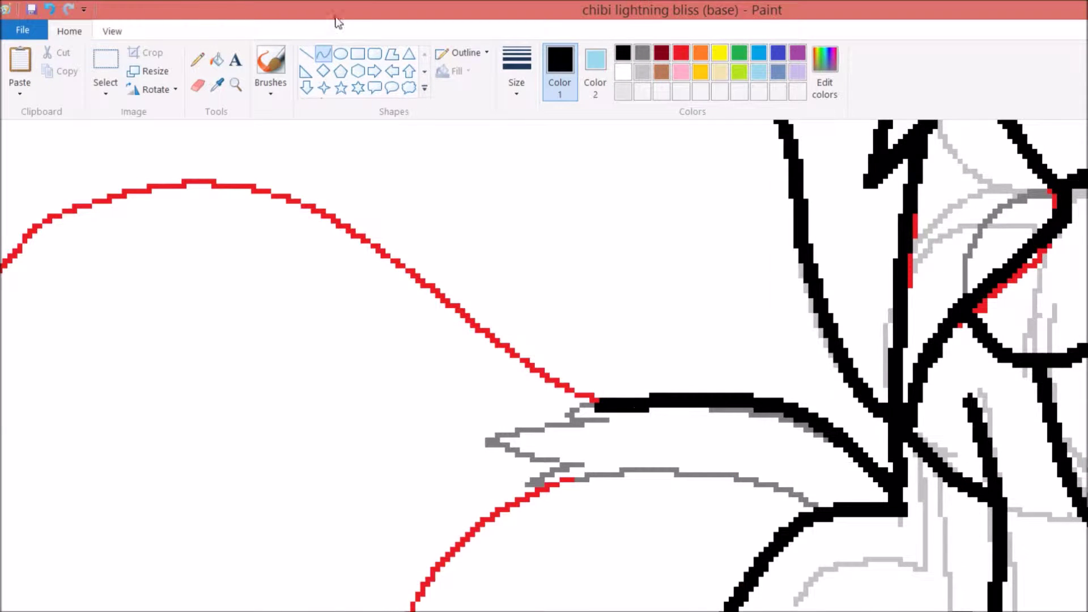
Trace the tail's grey base section in black, including its jagged end and lower edge, and start a Skype reply with "^"
key("ctrl+z")
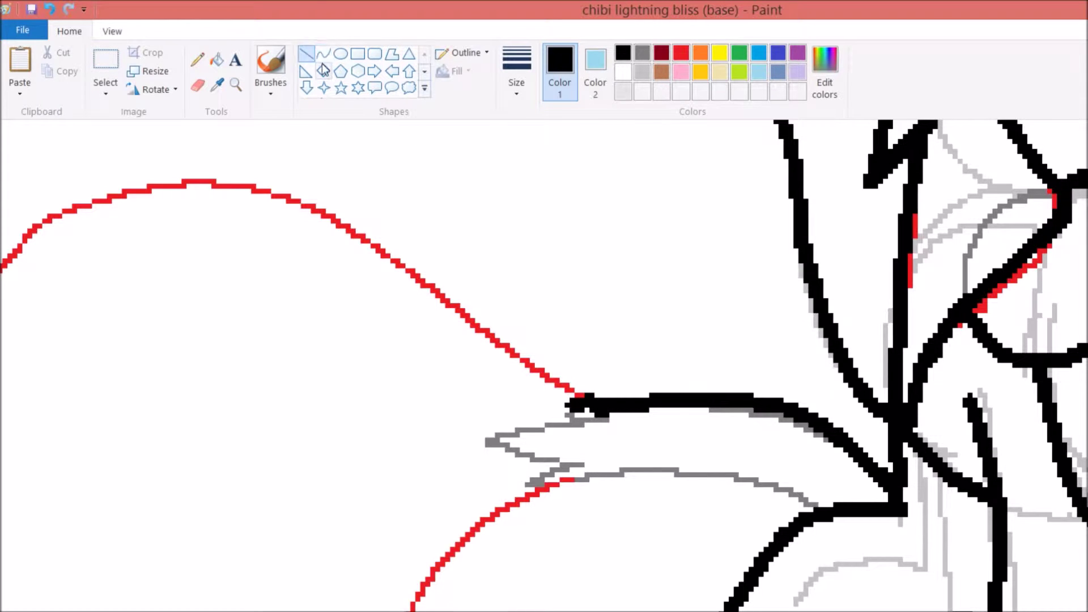
mouse_move(517, 509)
left_mouse_down()
mouse_move(645, 476)
mouse_move(815, 507)
left_mouse_up()
key("alt+Tab")
type("^")
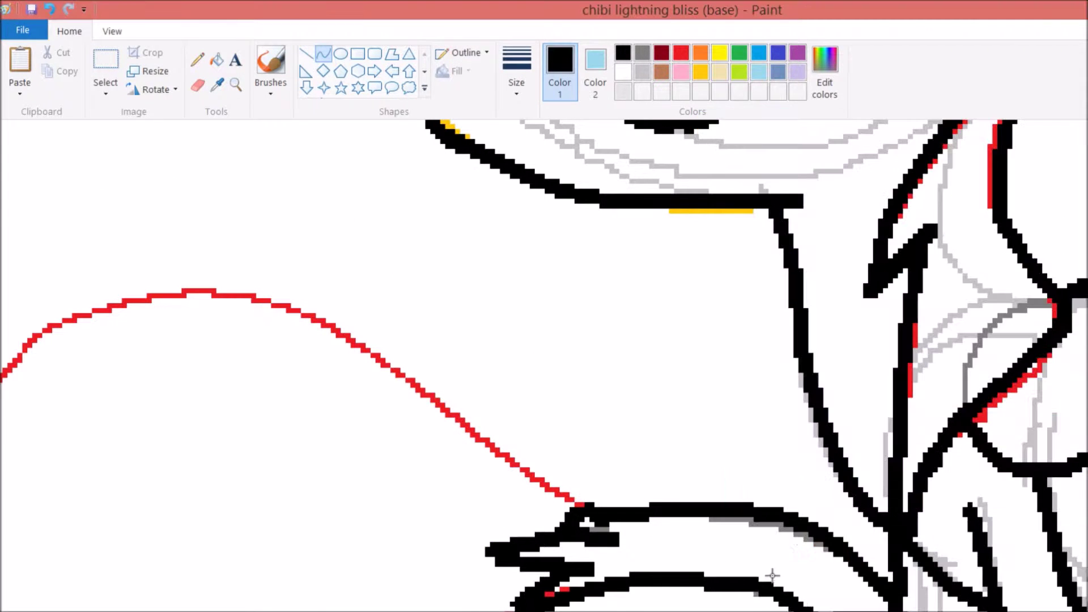
Trace the long upper edge of the tail's red section with two black curves over its crest
left_click_drag(579, 504, 309, 315)
mouse_move(436, 405)
left_mouse_down()
mouse_move(444, 384)
mouse_move(434, 396)
left_mouse_up()
left_click(434, 396)
scroll(614, 315, "left", 5)
left_click_drag(614, 315, 326, 350)
left_click_drag(470, 333, 468, 280)
left_click_drag(368, 332, 363, 323)
Check the Skype chats, and trace the tail's red edge in black down to its upper tip and round the inward curl
key("alt+Tab")
left_click(832, 513)
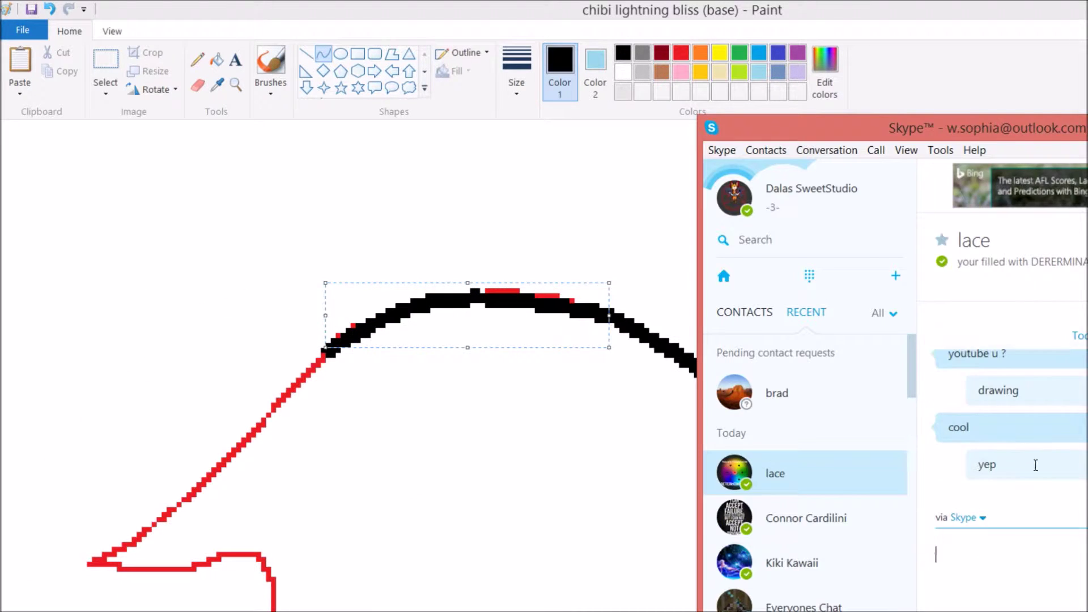
key("alt+Tab")
left_click_drag(91, 563, 325, 348)
key("alt+Tab")
key("alt+Tab")
mouse_move(131, 538)
left_mouse_down()
mouse_move(80, 566)
mouse_move(240, 552)
mouse_move(277, 609)
left_mouse_up()
scroll(278, 606, "down", 5)
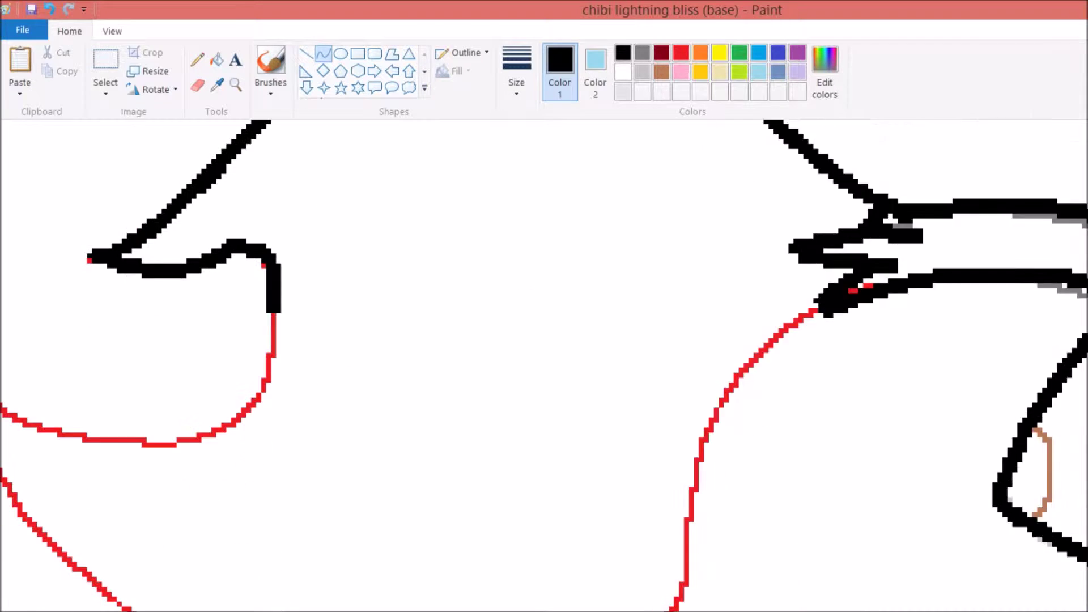
Send "what u wanna do?" in the most recent Skype chat and return to Paint
key("alt+Tab")
left_click(775, 473)
type("what u")
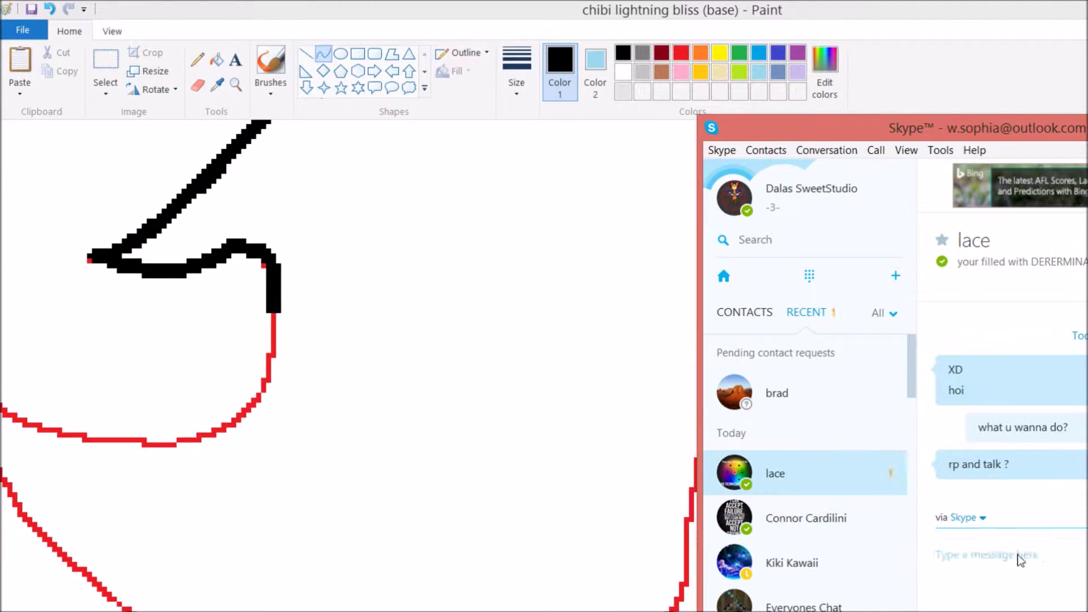
key("alt+Tab")
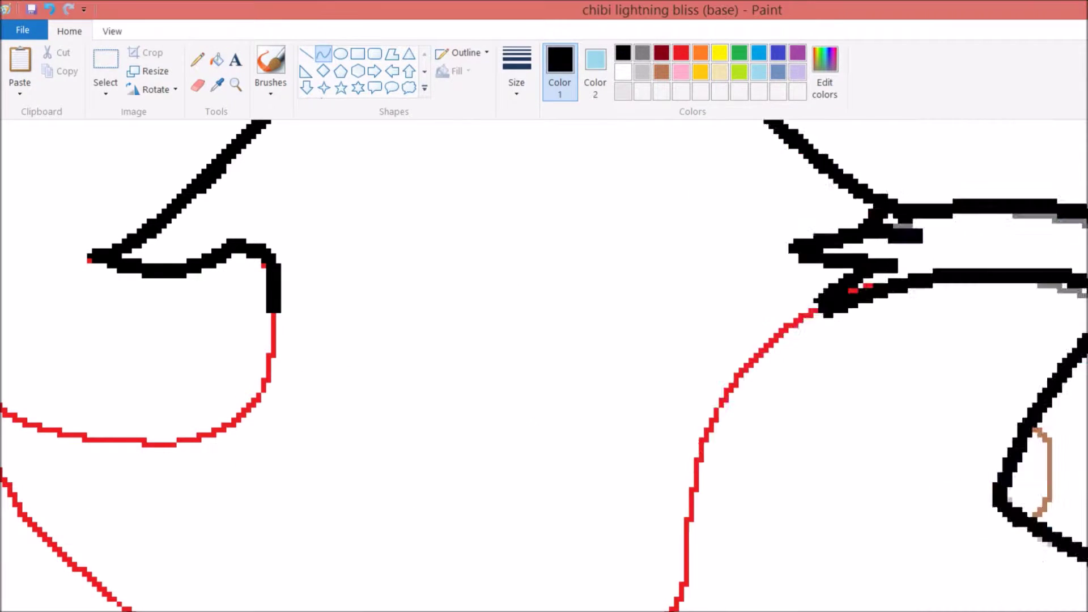
Trace the tail's inner curl round to its lower tip and continue in black along the bottom edge
scroll(544, 366, "left", 5)
left_click_drag(608, 313, 515, 442)
mouse_move(595, 391)
left_mouse_down()
mouse_move(534, 449)
mouse_move(297, 372)
mouse_move(450, 607)
left_mouse_up()
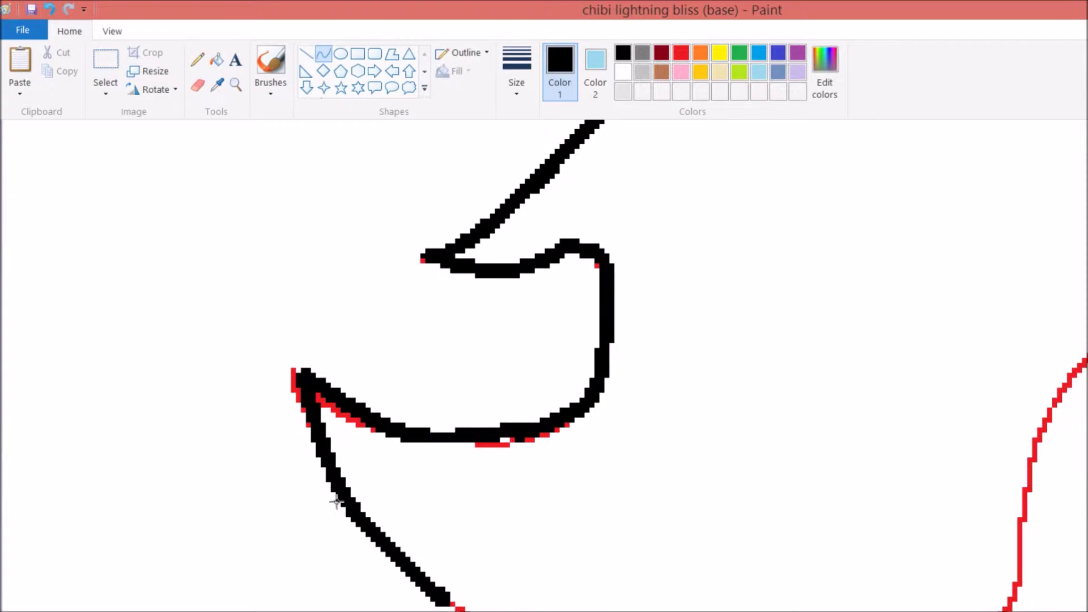
scroll(555, 465, "down", 3)
left_click_drag(558, 464, 868, 496)
scroll(861, 499, "right", 8)
scroll(861, 498, "up", 2)
Open the unread Skype chat, and trace the tail's remaining red edge in black up to its jagged base
key("alt+Tab")
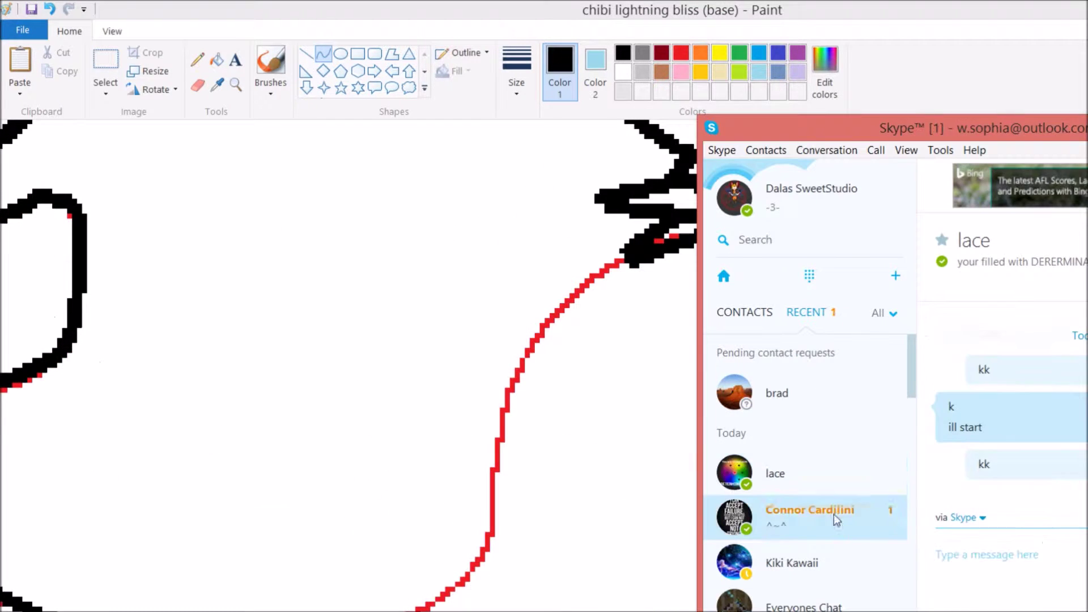
left_click(836, 518)
key("alt+Tab")
scroll(544, 366, "left", 5)
left_click_drag(819, 459, 714, 609)
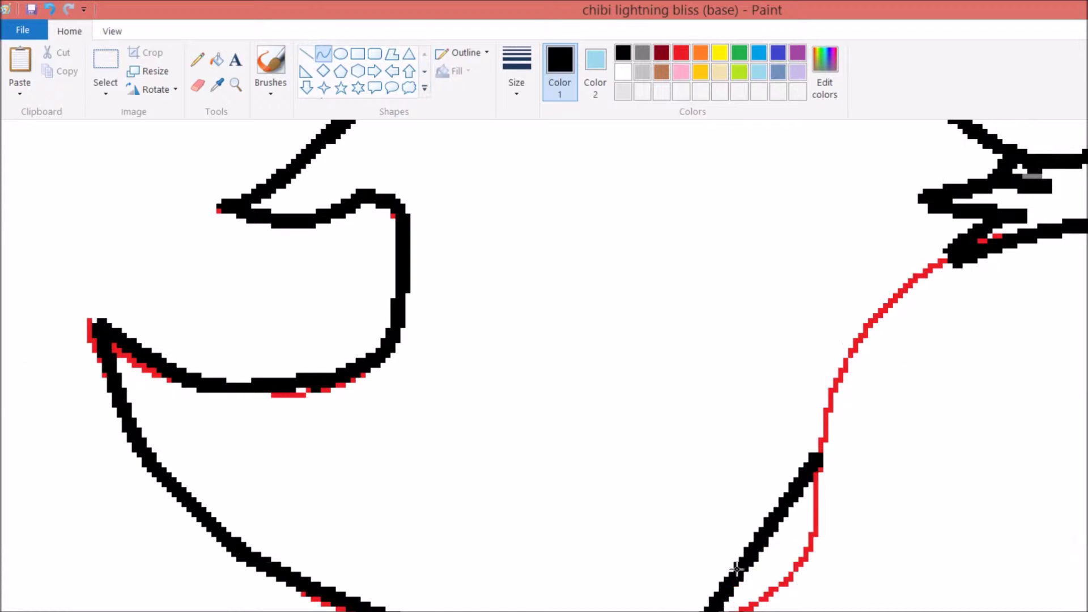
left_click_drag(737, 568, 825, 544)
left_click_drag(819, 457, 956, 262)
left_click_drag(884, 362, 861, 340)
Fill the light grey areas of the right eye with light green
scroll(544, 365, "up", 10)
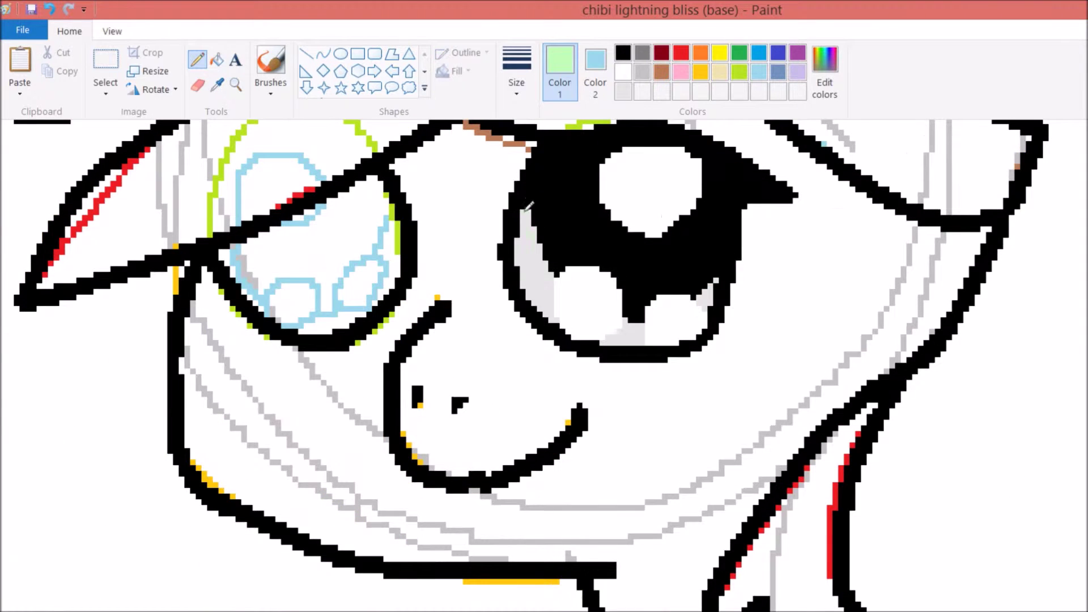
left_click(545, 288)
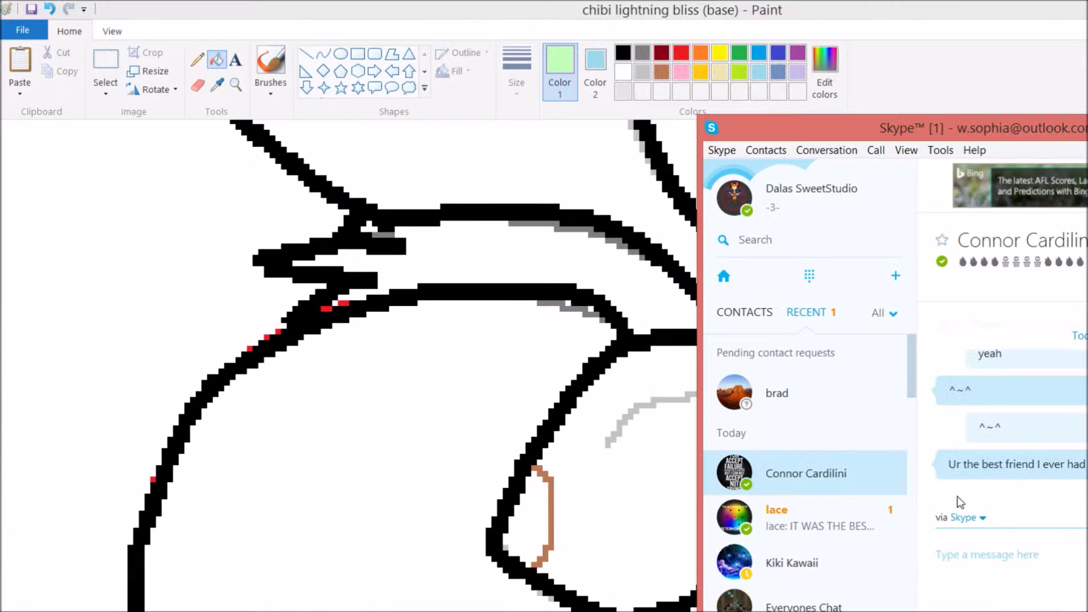
Open the other active Skype chat and send a role-play message
left_click(805, 517)
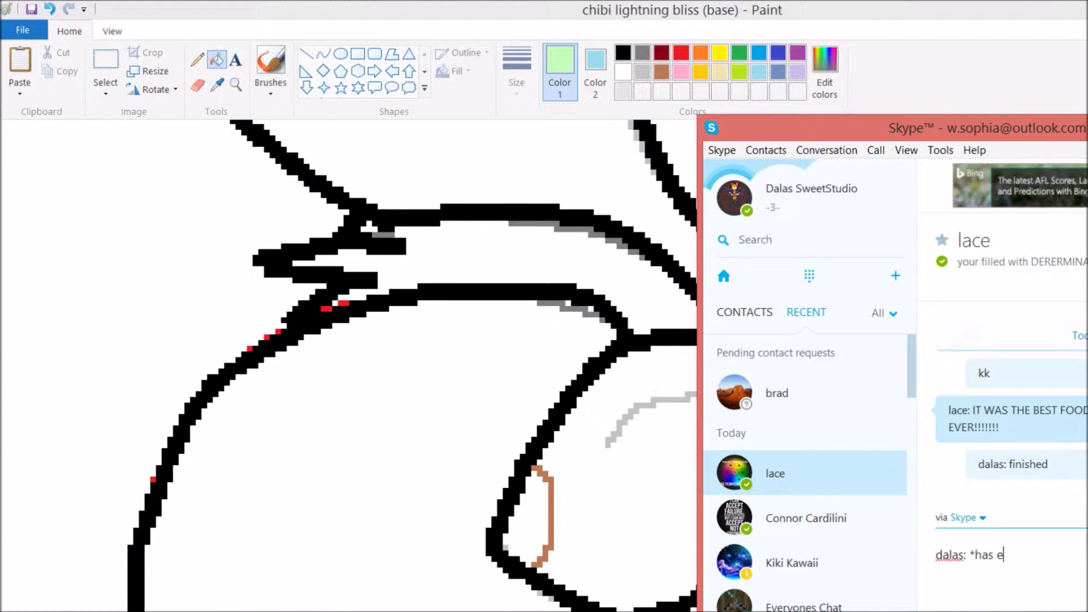
key("Return")
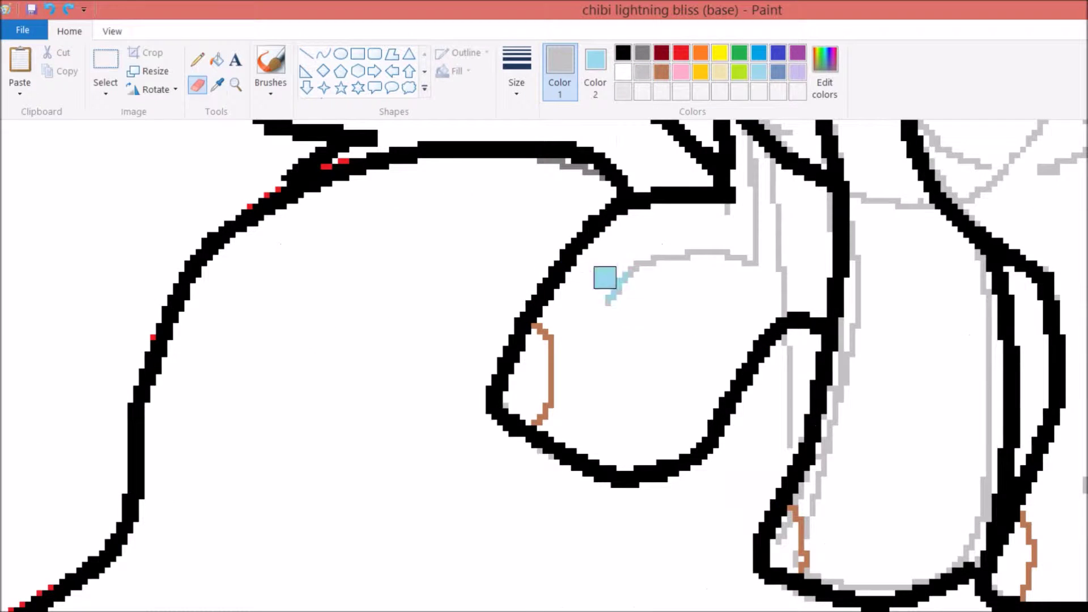
Set the secondary colour to white and erase the light grey guide lines inside the legs
left_click(595, 73)
left_click(623, 72)
mouse_move(612, 294)
left_mouse_down()
mouse_move(767, 573)
mouse_move(984, 357)
mouse_move(565, 402)
left_mouse_up()
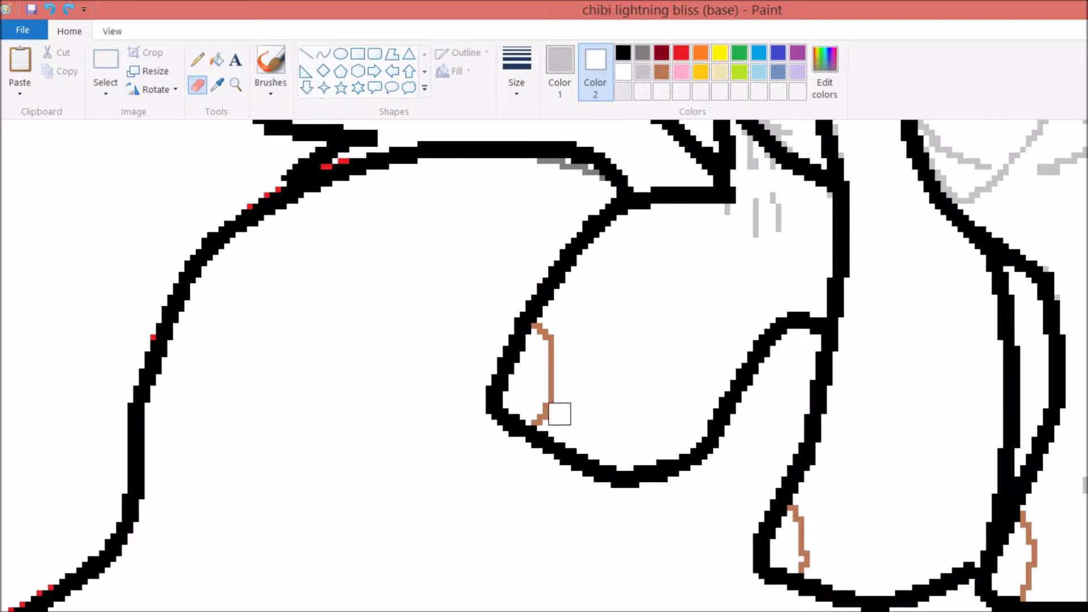
left_click_drag(673, 226, 1020, 165)
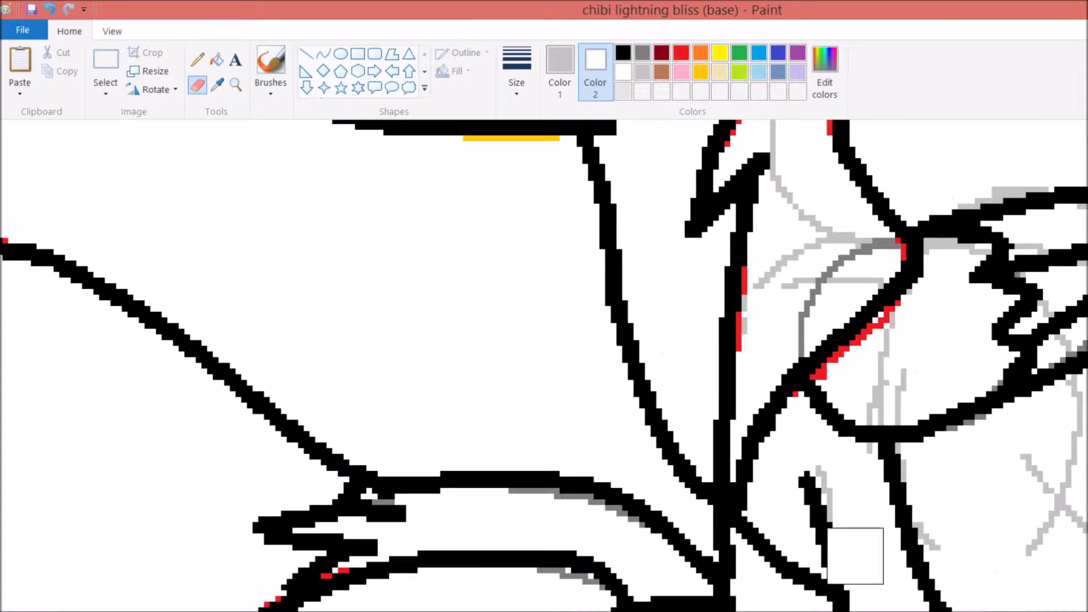
Erase the remaining light grey guide lines from the body, face, goggles and mane
left_click_drag(853, 553, 760, 456)
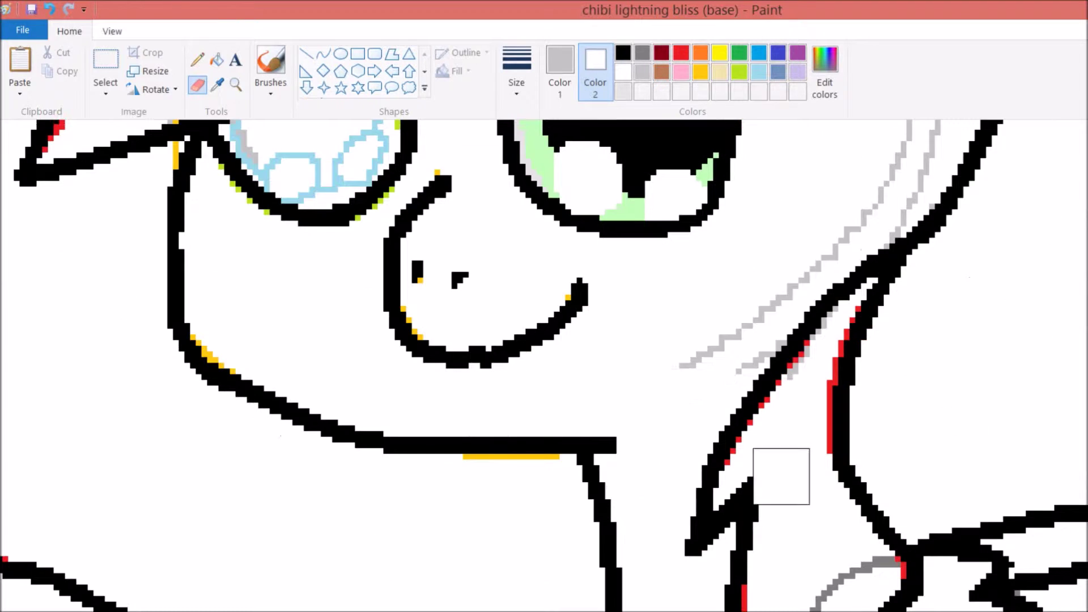
left_click_drag(781, 476, 884, 170)
scroll(559, 308, "up", 10)
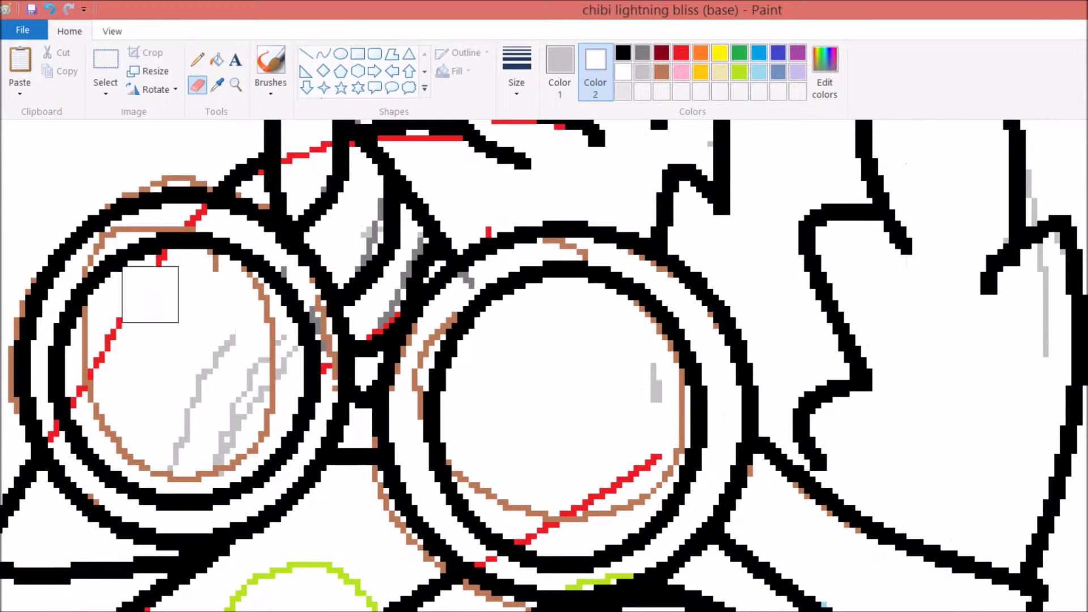
scroll(662, 380, "up", 3)
scroll(729, 369, "up", 5)
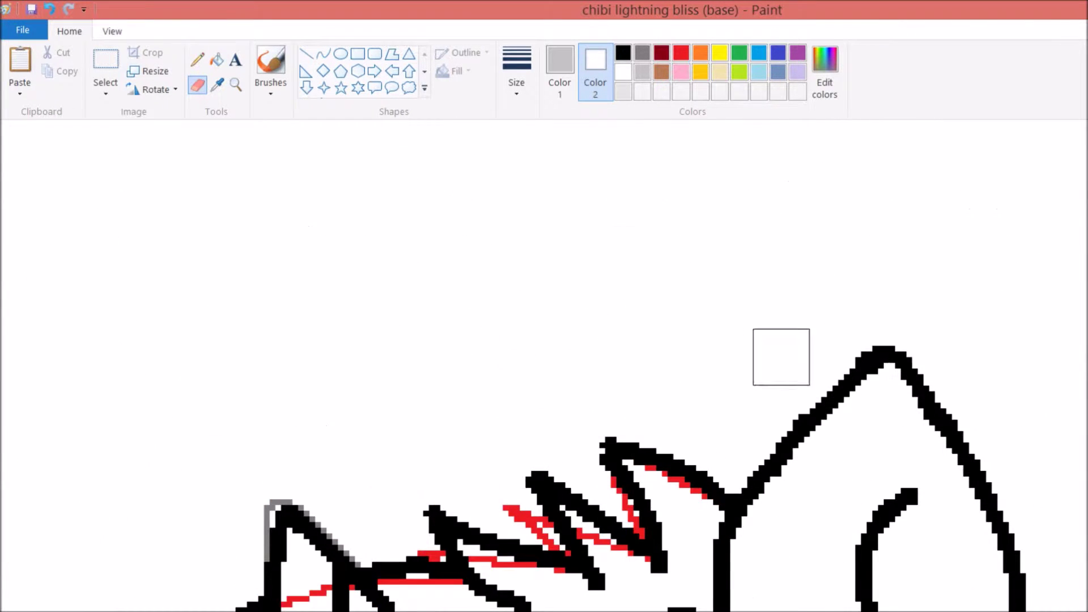
Erase only the dark grey sketch lines around the horn and goggles, and fill the leftover grey spots with white
left_click(642, 52)
scroll(389, 568, "down", 2)
left_click(623, 72)
left_click(560, 68)
left_click(642, 52)
left_click_drag(238, 325, 332, 521)
scroll(576, 483, "down", 3)
left_click(216, 59)
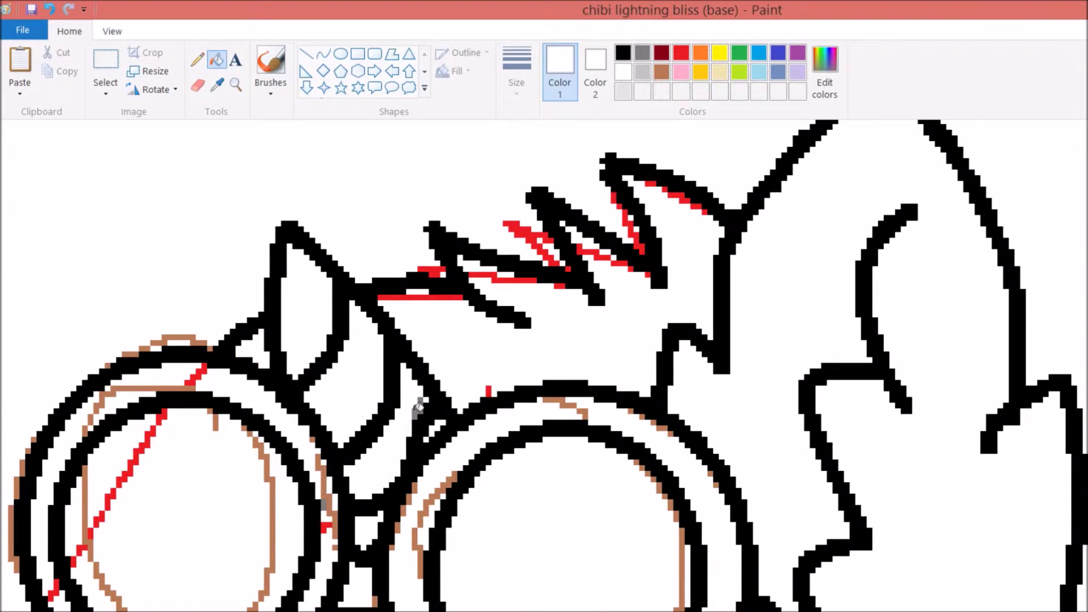
Set the primary colour to gold and erase the gold sketch remnants from the face
scroll(419, 405, "down", 5)
scroll(544, 362, "up", 3)
left_click(701, 72)
left_click(197, 85)
scroll(486, 360, "up", 5)
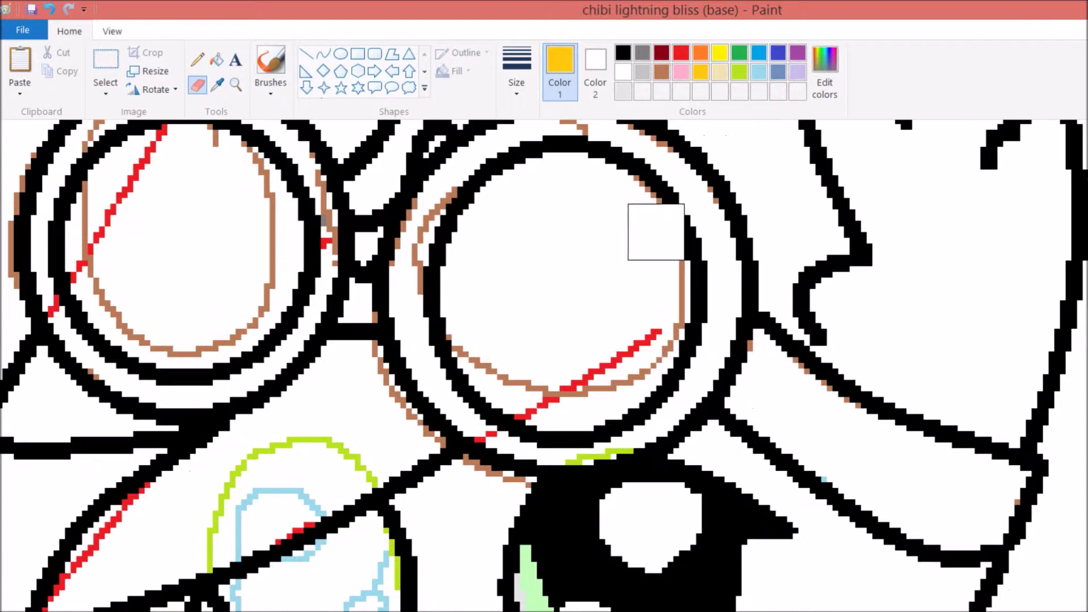
Erase the lime sketch lines around both eyes and fill the leftover coloured fragments with white
left_click(739, 72)
left_click_drag(226, 510, 601, 456)
left_click(216, 59)
left_click(622, 72)
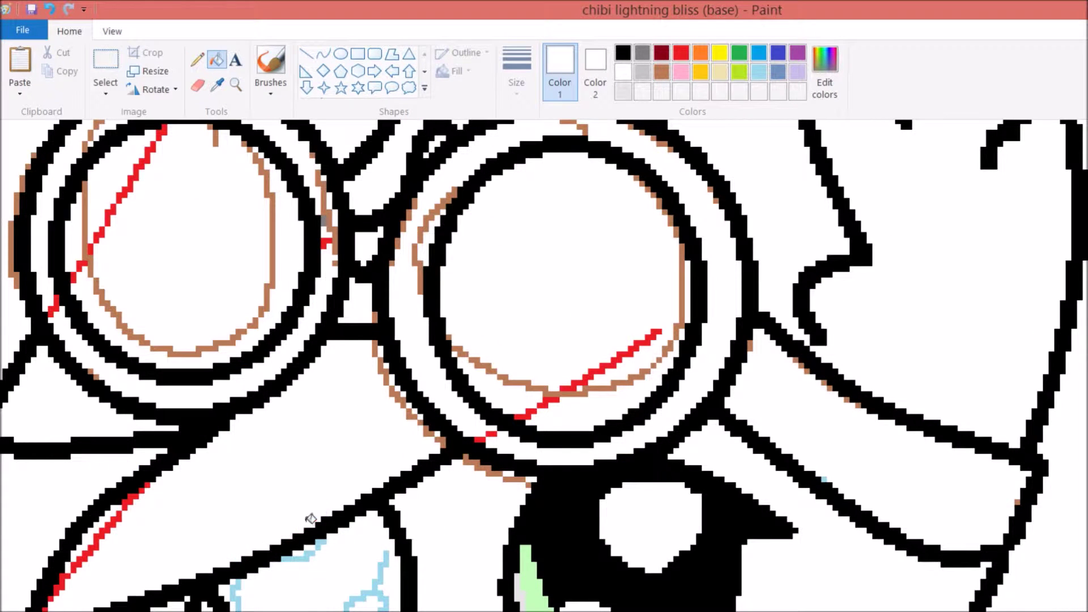
Switch to Skype, reply in the role-play chat, start a reply with "^" in the other recent chat, and return to Paint
key("alt+Tab")
left_click(1010, 545)
type("nird")
left_click(809, 509)
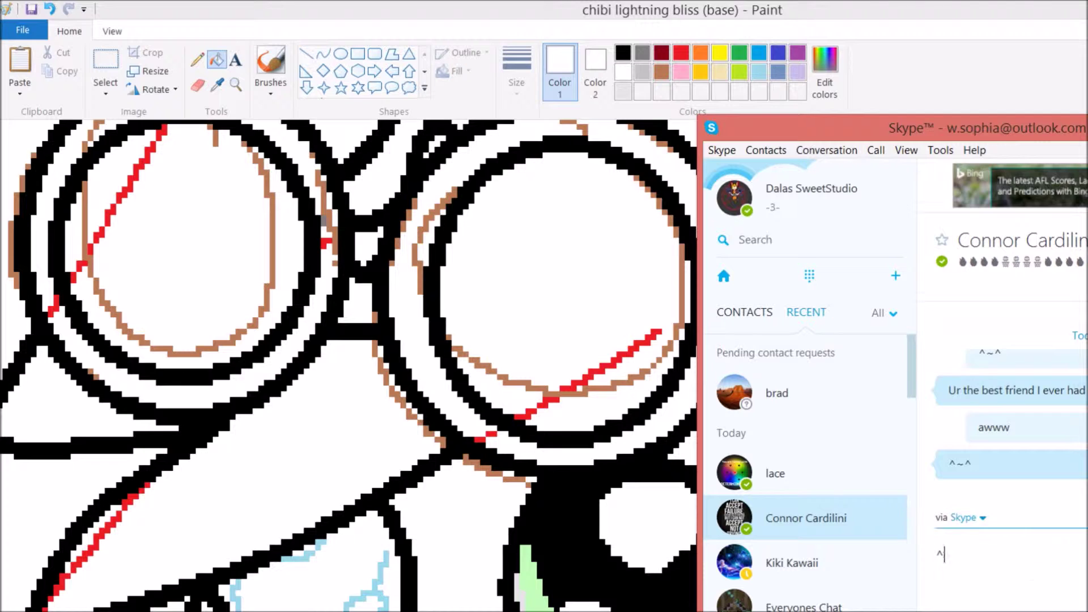
left_click(775, 473)
key("alt+Tab")
Outline the left eye's iris with the black Pencil, fill it black, and fill its outer crescent with light grey
scroll(373, 256, "down", 5)
left_click(623, 53)
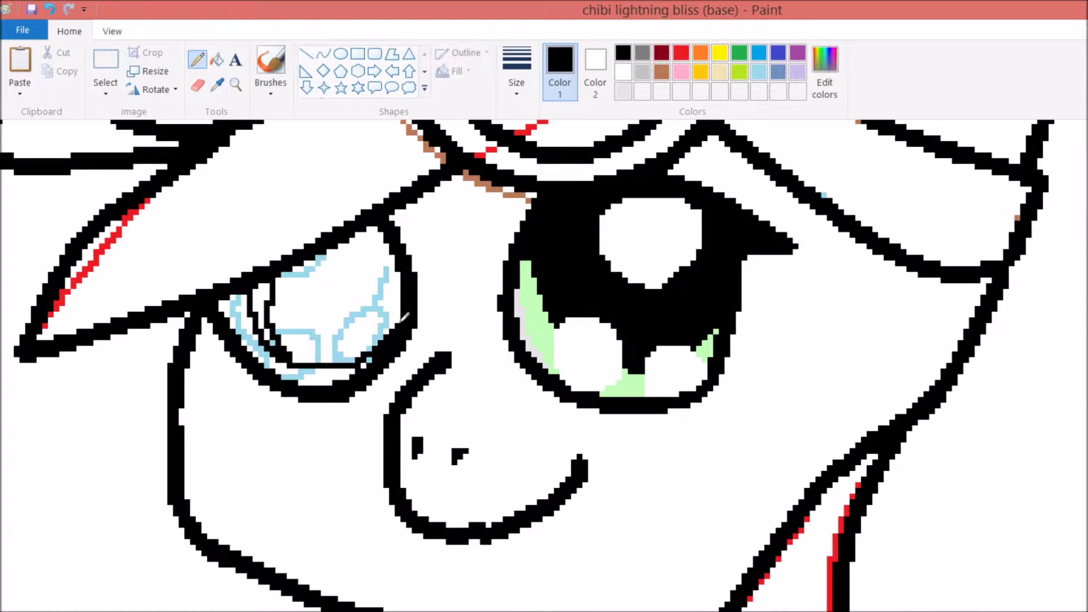
left_click(216, 59)
left_click(340, 272)
left_click(272, 328)
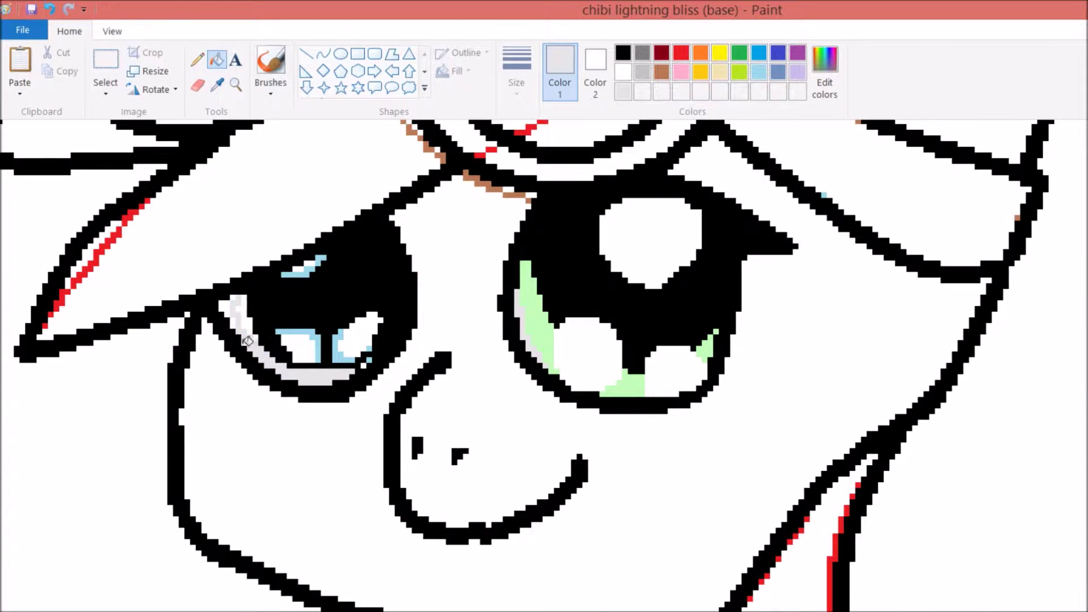
Paint the left eye's highlights white and fill its light grey areas with light green
left_click(623, 72)
left_click(197, 59)
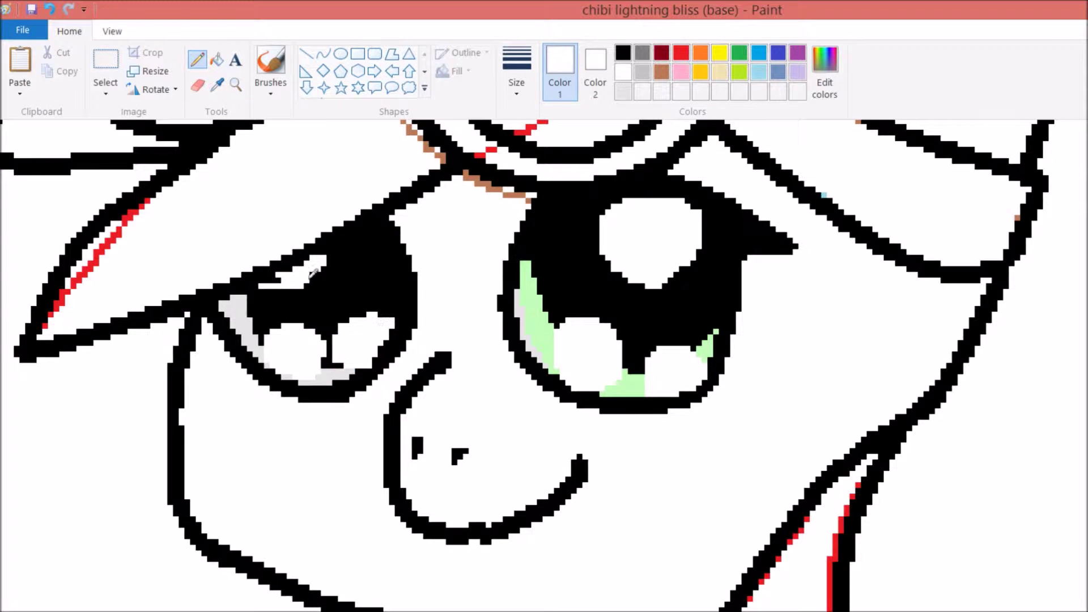
left_click(216, 59)
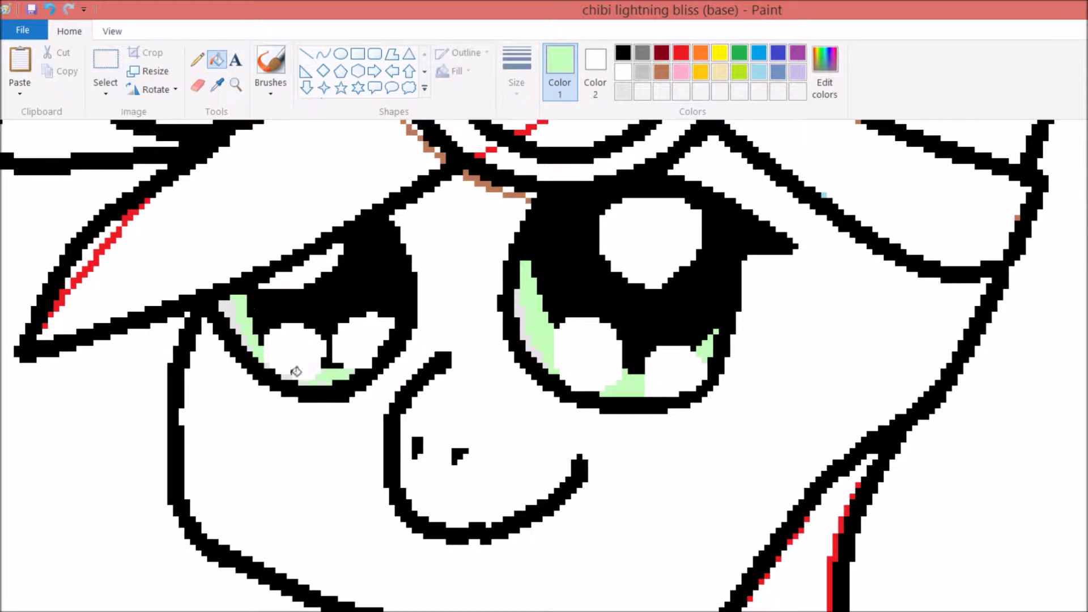
Reply "i haven't sleepd much" in Skype with the misspelt word corrected by a suggestion, and send a message in the role-play chat
key("alt+Tab")
left_click(805, 473)
left_click(997, 558)
type("i haven't sleepd")
right_click(998, 567)
left_click(1020, 595)
type("much")
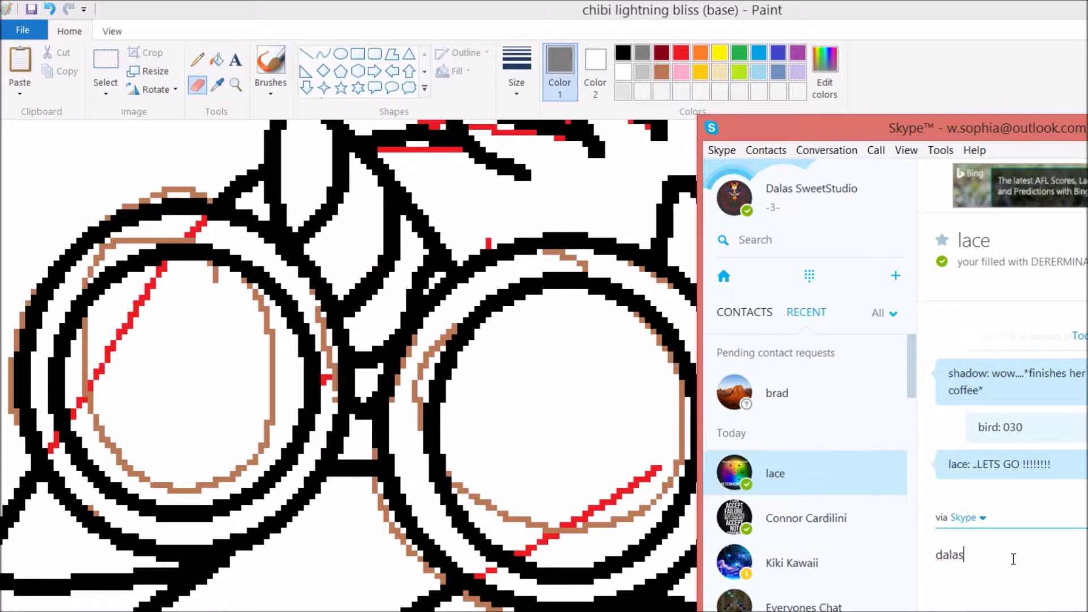
key("Return")
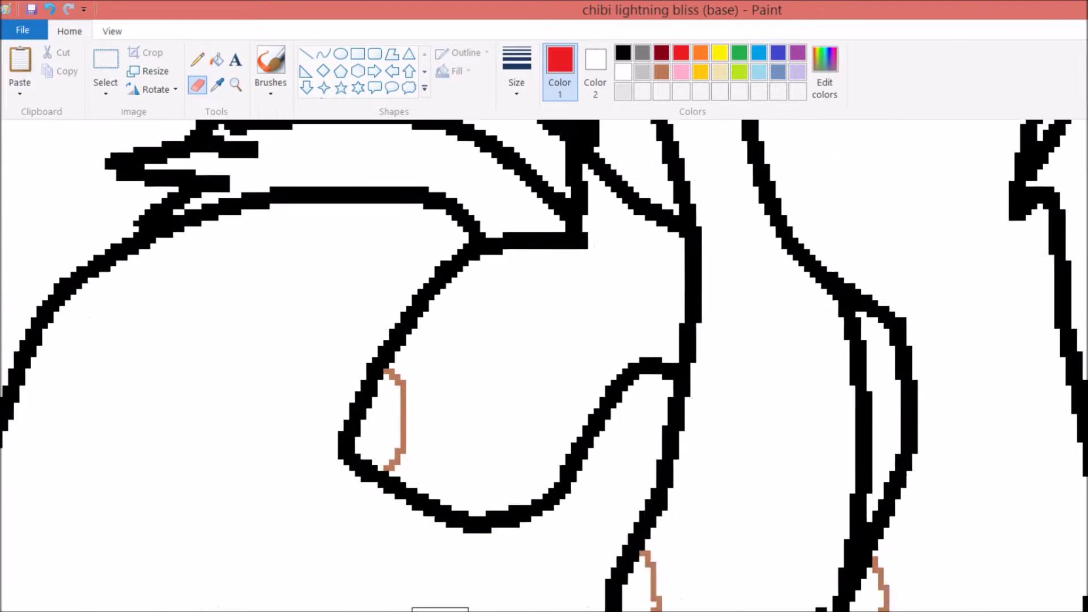
Draw a black diagonal reflection line across the right goggle lens, and undo a trial stroke in the left lens
left_click(662, 72)
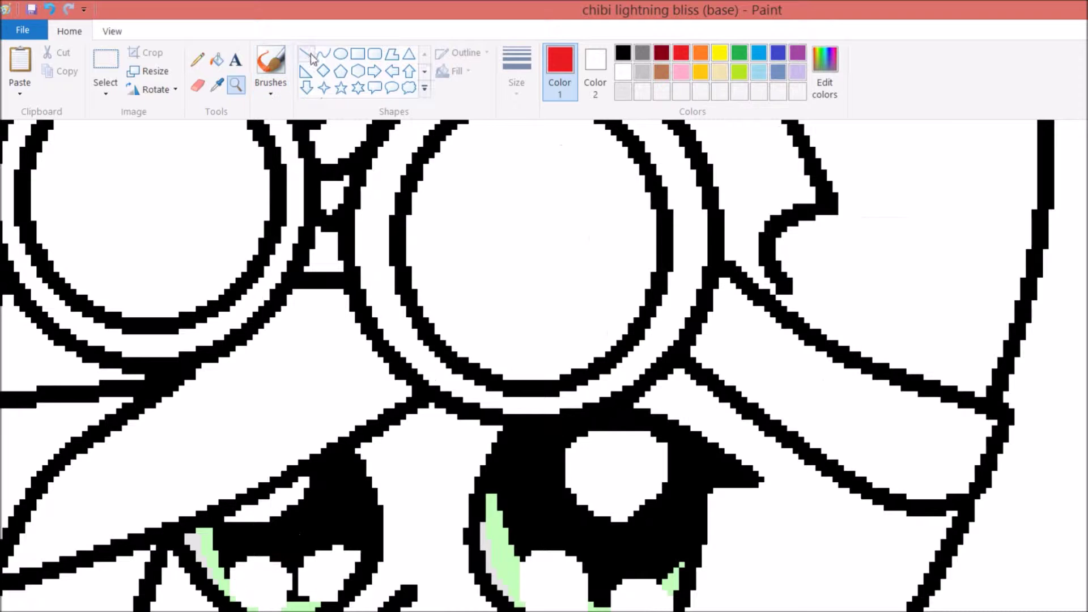
left_click(323, 54)
left_click(595, 71)
left_click(623, 53)
left_click_drag(471, 362, 608, 149)
scroll(608, 149, "up", 5)
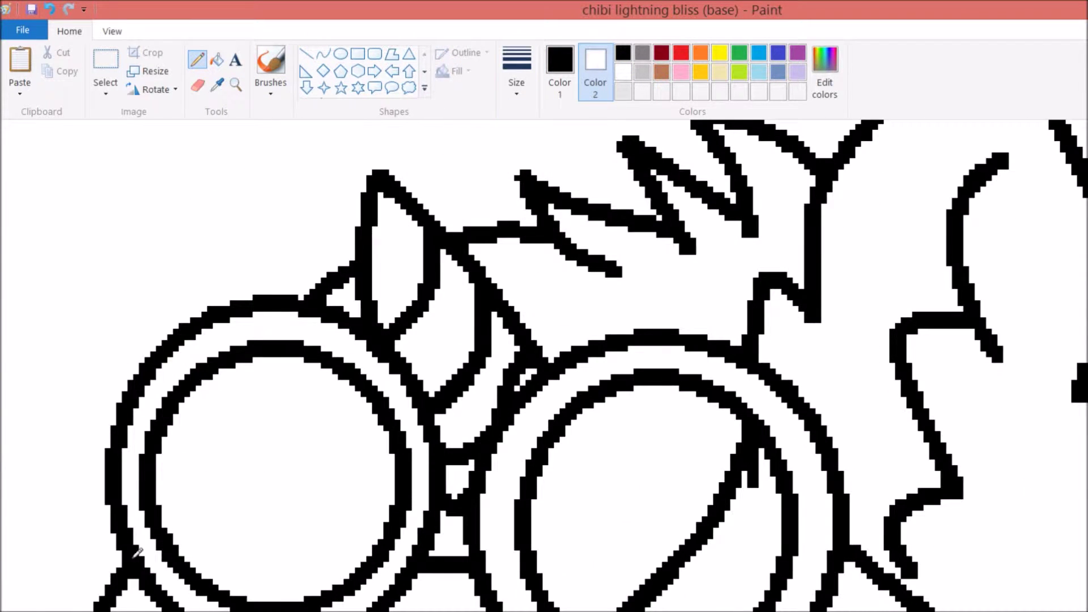
mouse_move(238, 365)
left_mouse_down()
mouse_move(163, 470)
mouse_move(286, 356)
mouse_move(253, 380)
left_mouse_up()
key("ctrl+z")
left_click(893, 491)
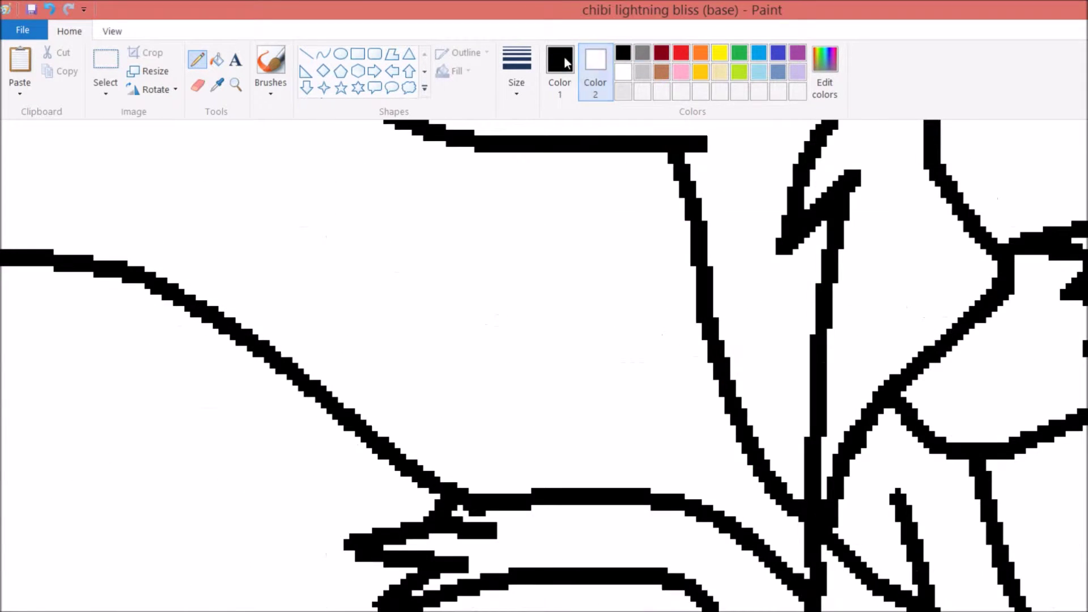
Fill the hair areas with a custom dark grey, and the lenses' main areas and dividing lines with dark purple
left_click(824, 74)
left_click(504, 492)
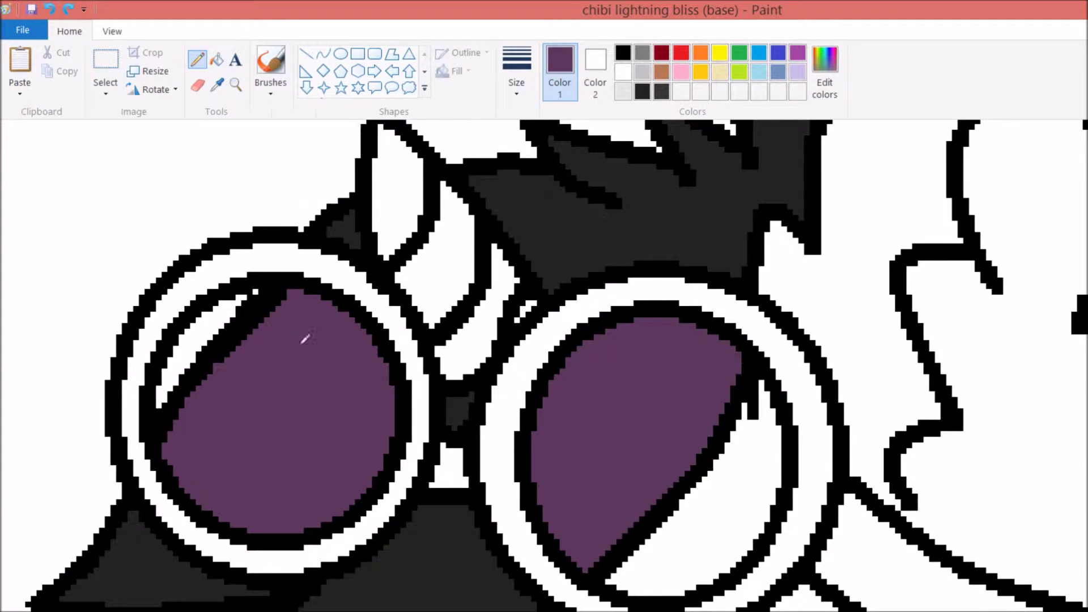
left_click_drag(222, 290, 259, 286)
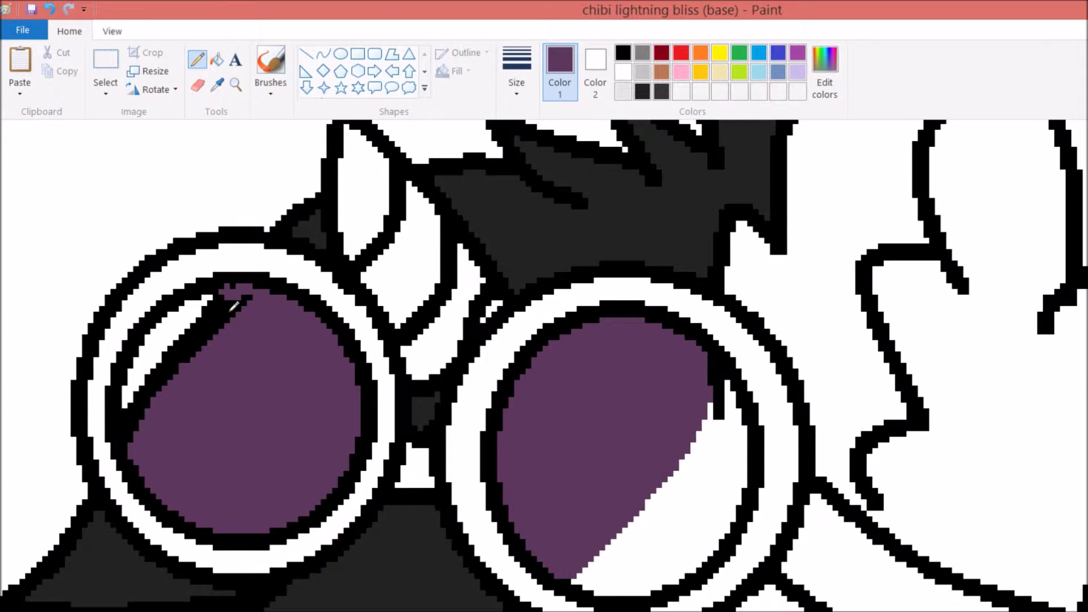
left_click(217, 61)
left_click(219, 295)
Switch to Skype and send "......oh god" as the role-play character in the open chat
key("alt+Tab")
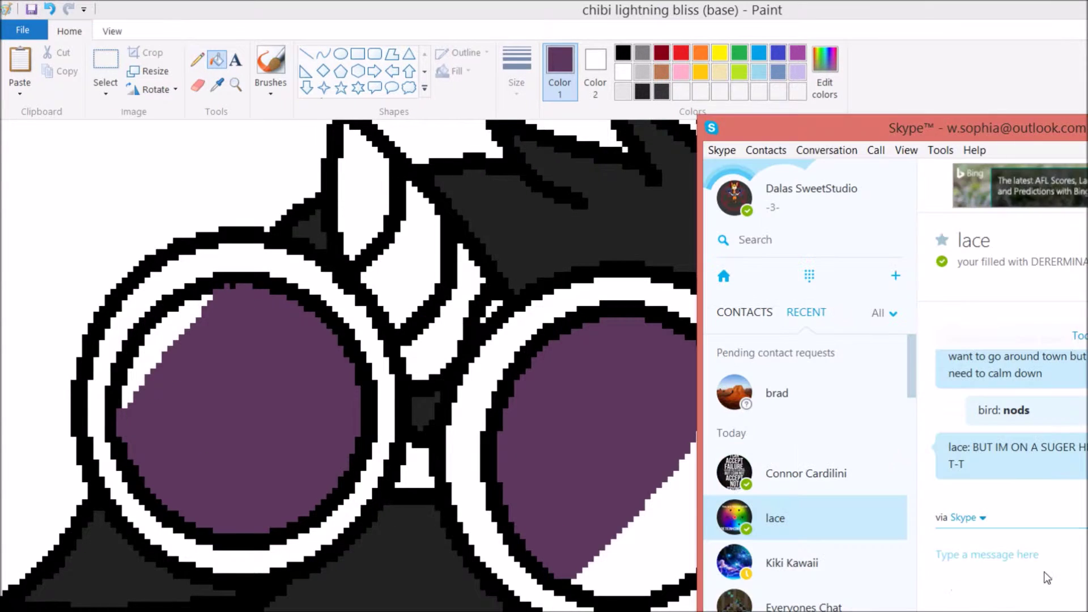
left_click(1041, 570)
type("dalas:")
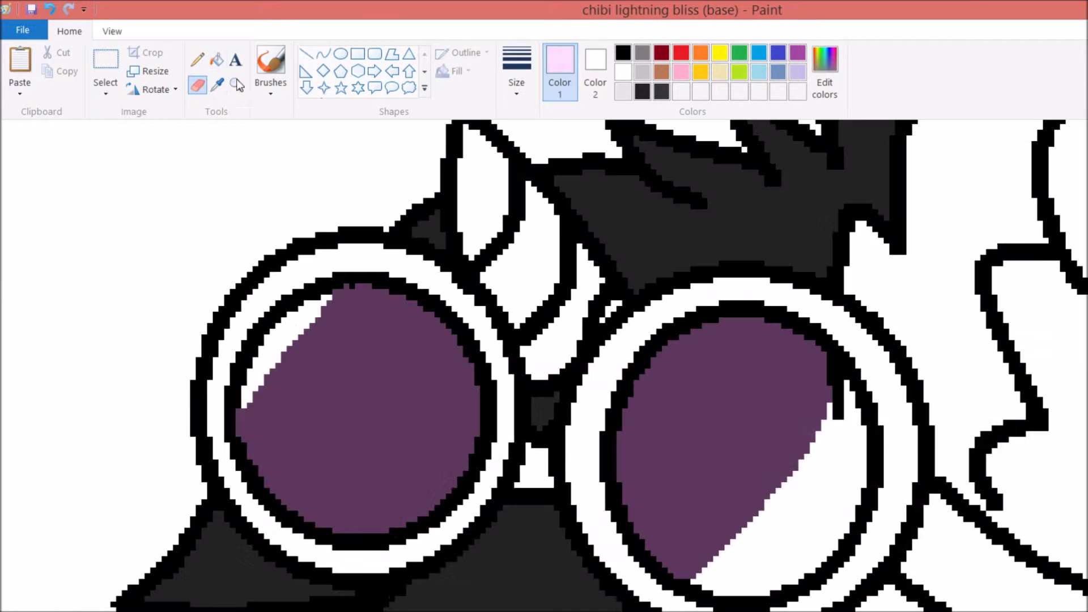
Return to Paint and fill the goggle lenses' reflections with light pink and the rims with gold
left_click(277, 346)
left_click(816, 488)
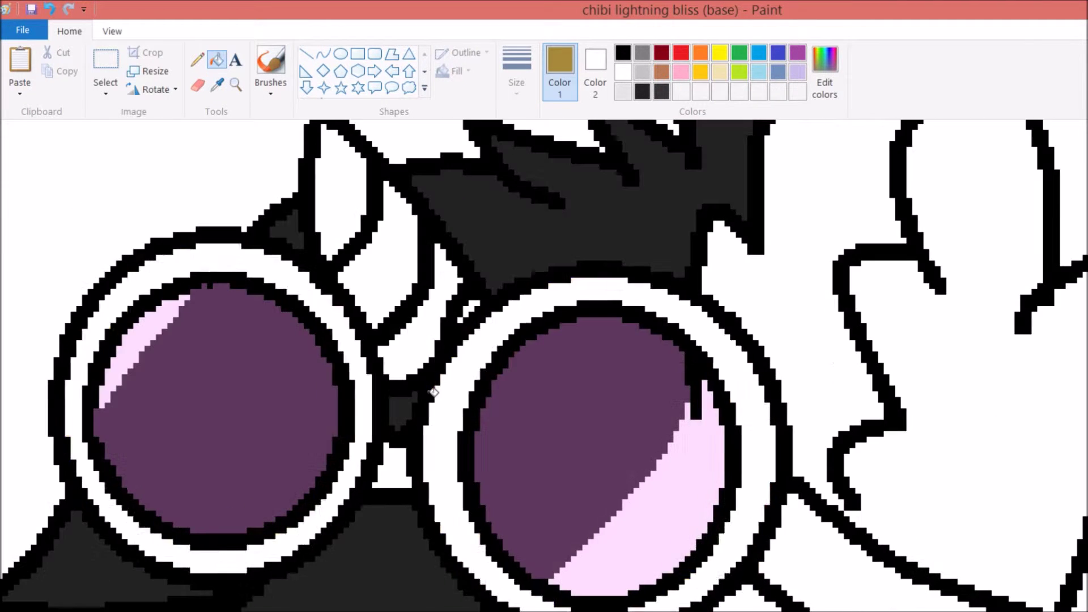
left_click(198, 59)
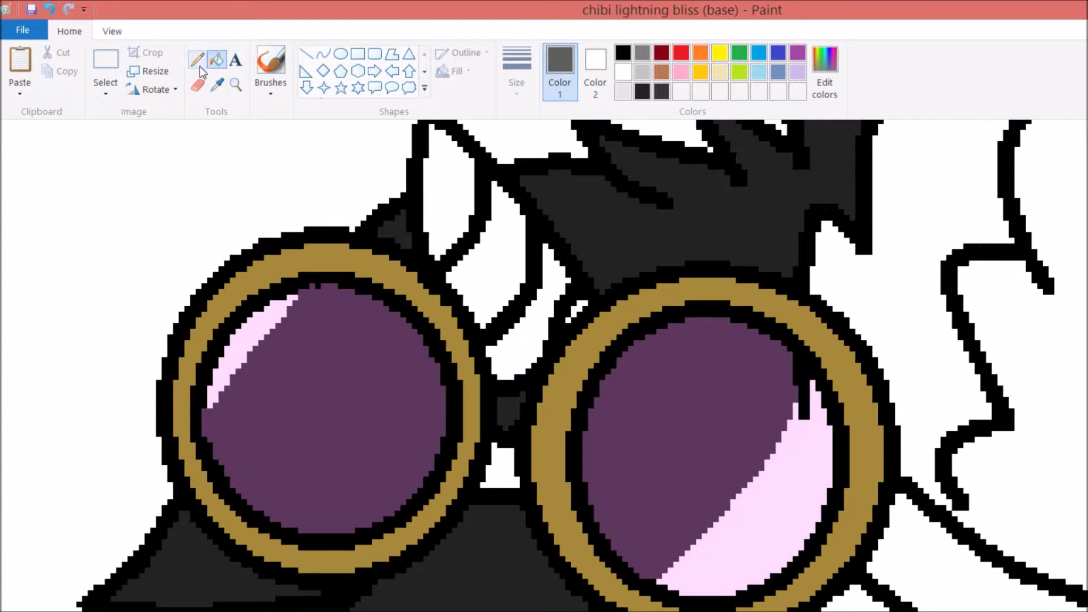
Draw three diagonal dark grey streaks across each goggle lens with the Pencil
left_click_drag(227, 425, 334, 318)
left_click_drag(260, 470, 391, 383)
left_click_drag(312, 479, 380, 442)
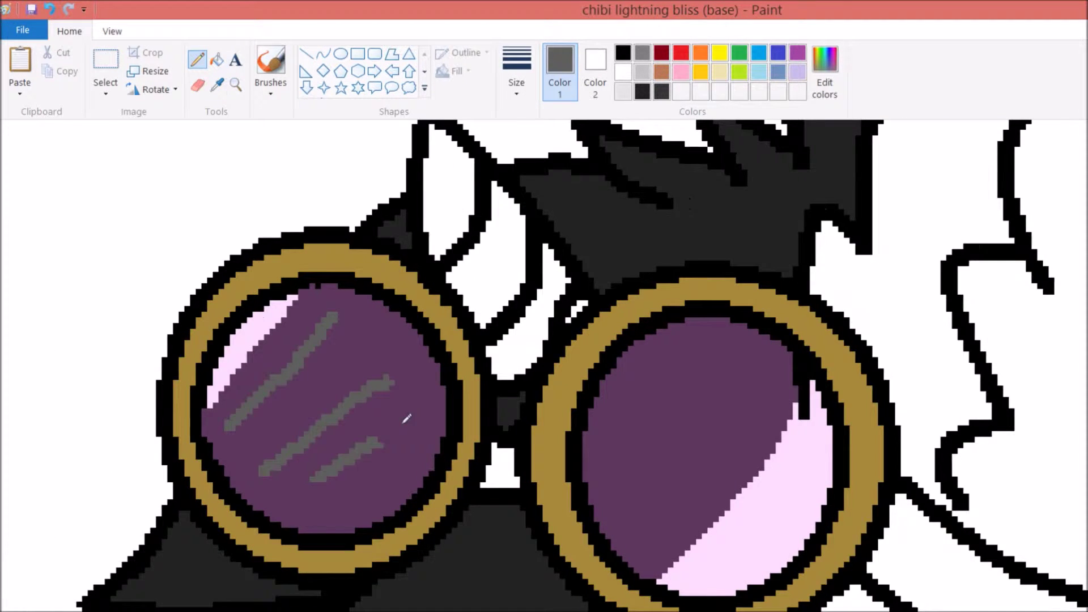
left_click_drag(612, 470, 736, 391)
left_click_drag(646, 518, 814, 448)
left_click_drag(691, 558, 773, 518)
Switch to Skype and send a role-play reply ending in "bird"
key("alt+Tab")
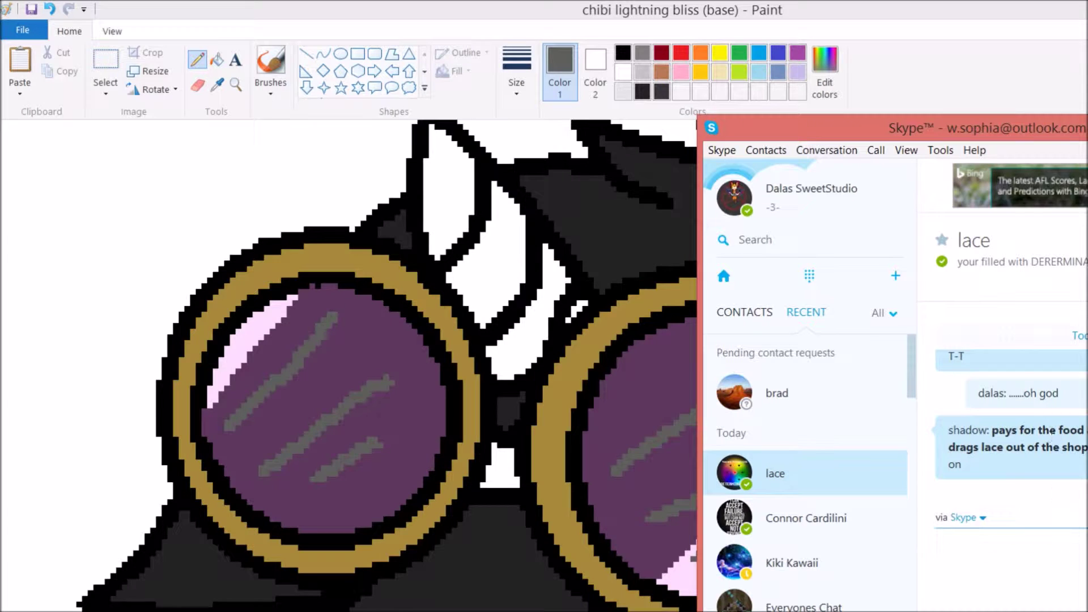
type("bird")
key("Return")
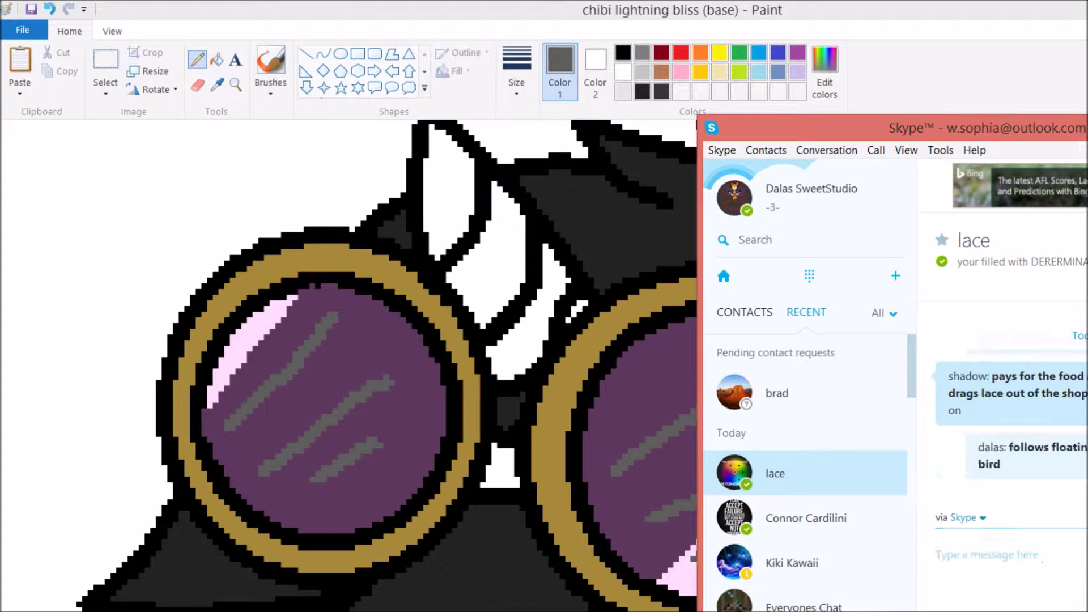
Return to Paint and shade the outer edge of the left goggle rim dark brown, undoing the trial stroke on the right rim
left_click_drag(692, 278, 720, 278)
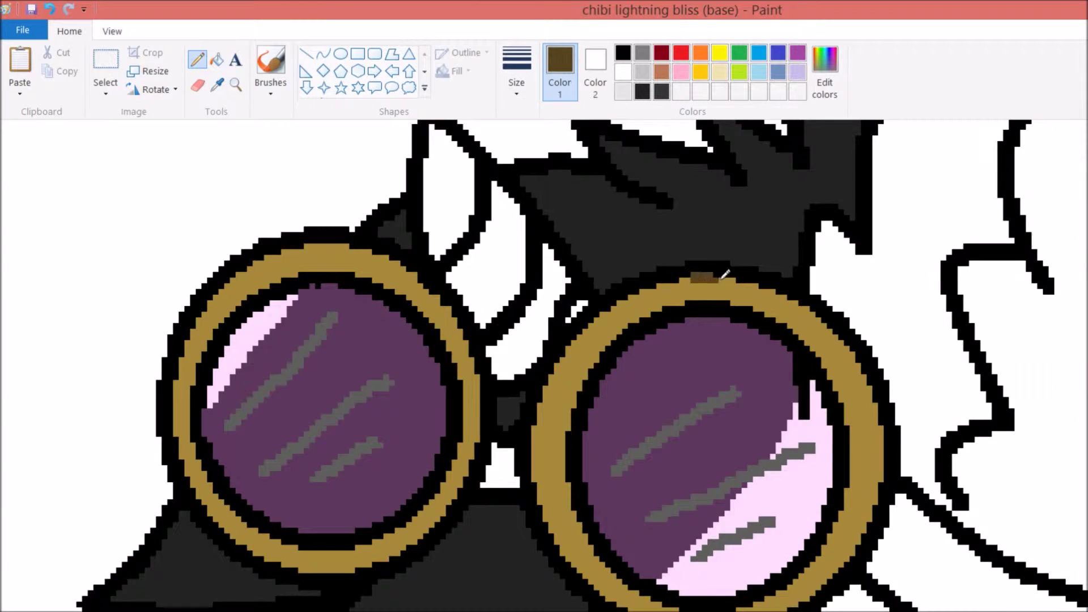
key("ctrl+z")
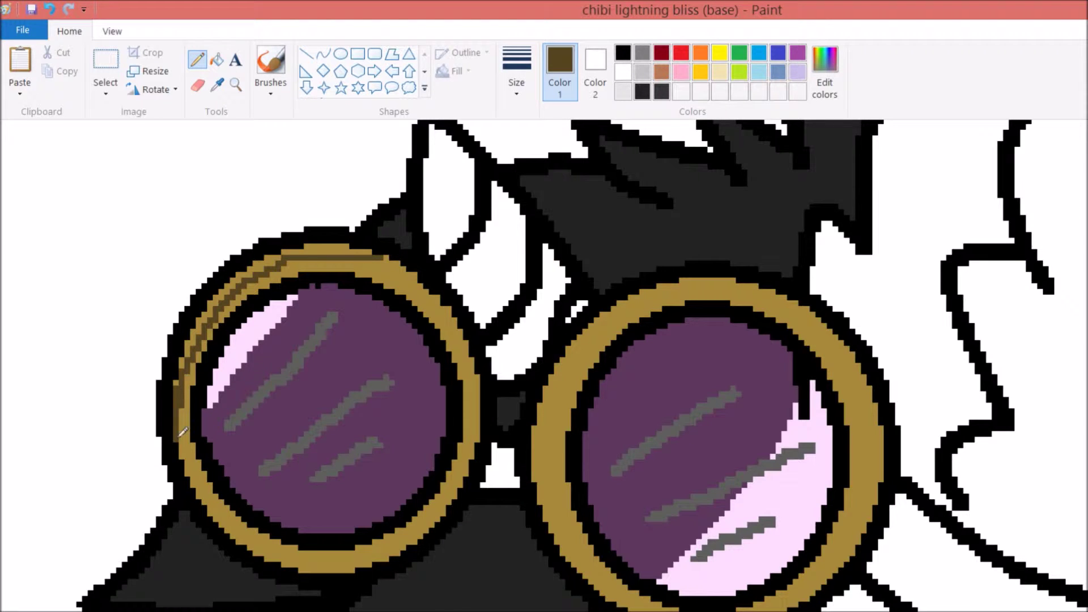
left_click(216, 59)
left_click(181, 376)
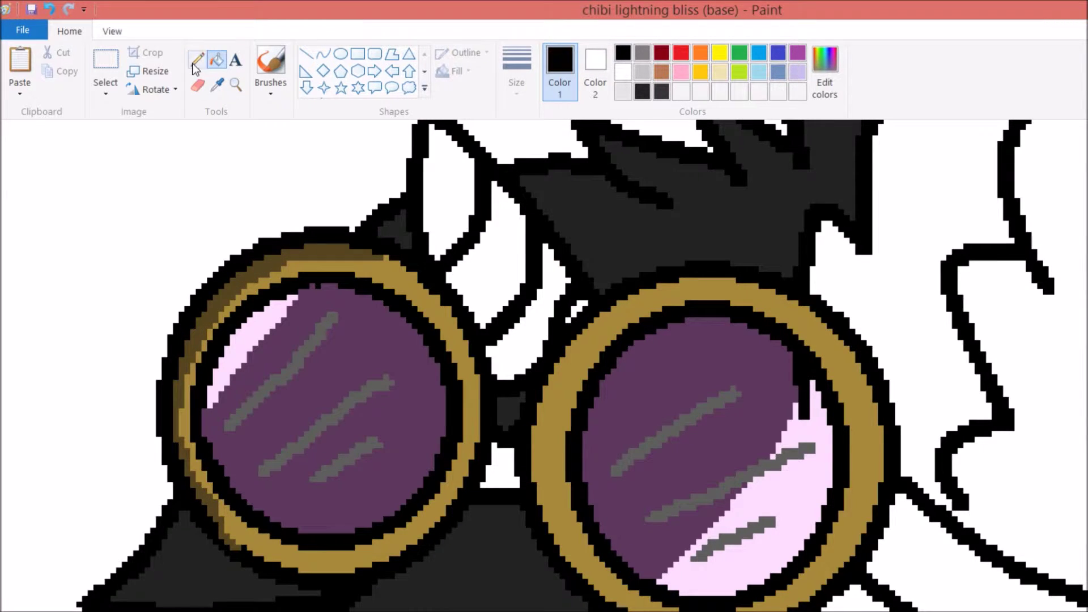
Outline a shadow along the outer edge of the right goggle rim and fill it dark brown
scroll(231, 459, "right", 5)
mouse_move(290, 288)
left_mouse_down()
mouse_move(405, 296)
mouse_move(496, 513)
left_mouse_up()
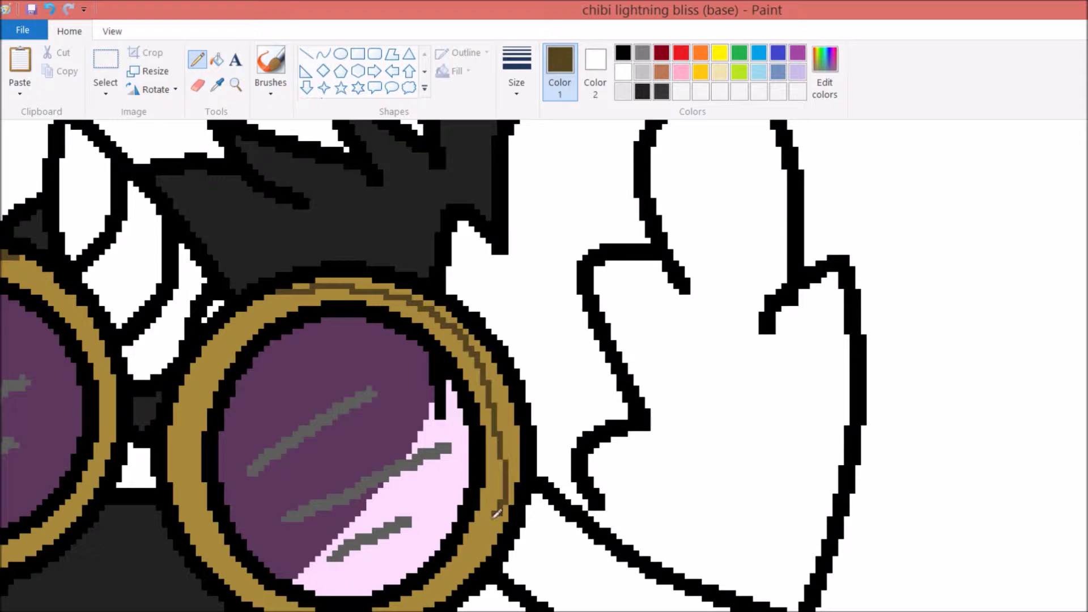
left_click(216, 59)
left_click(457, 580)
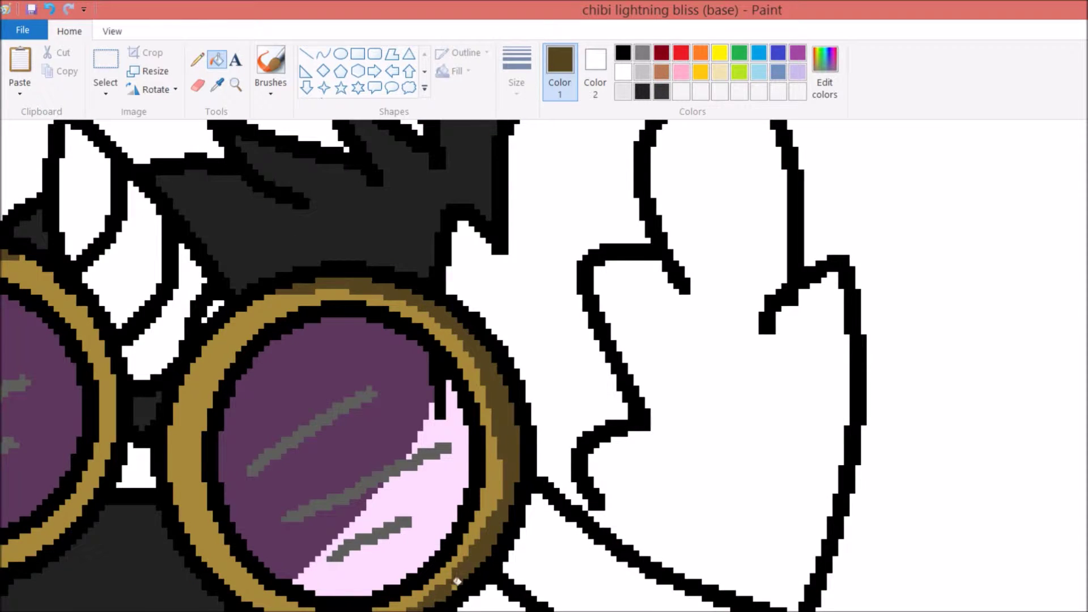
Sample the dark brown from the rim shadow and fill the goggle strap with it
left_click(217, 83)
left_click(508, 493)
left_click(216, 59)
left_click(595, 566)
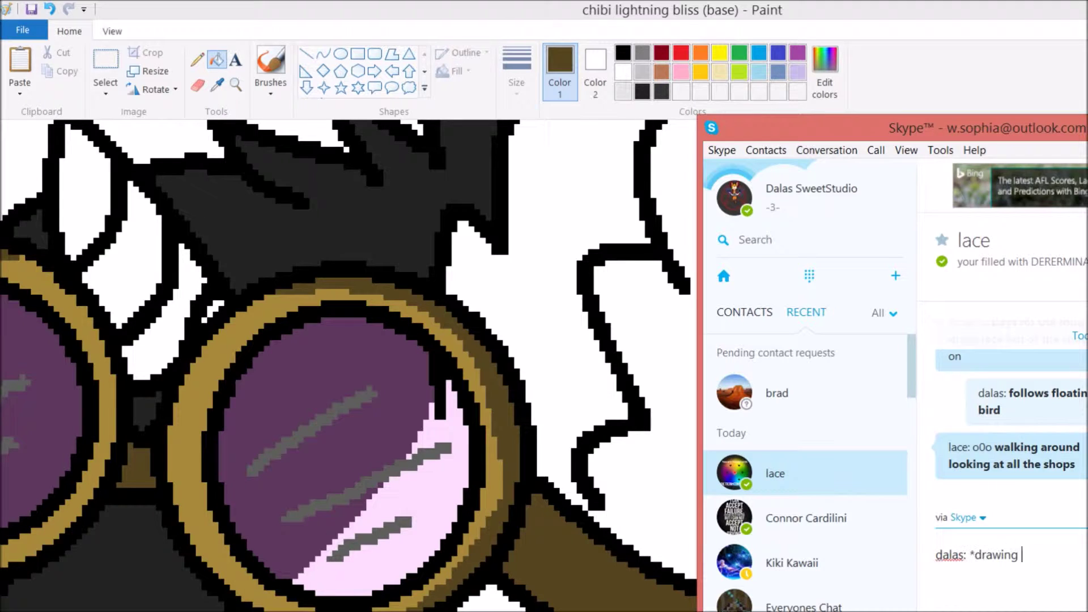
Send a Skype role-play reply starting with "*drawing" and ending in "ts around"
type("ts around")
key("Return")
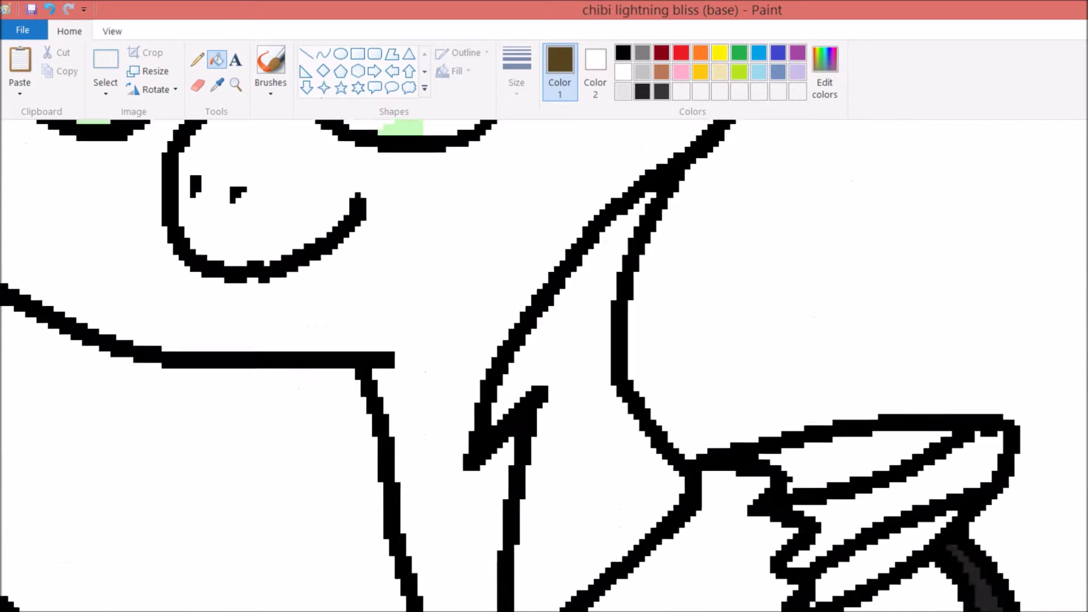
Return to Paint and colour red, orange and yellow stripes in the lower mane with the Pencil and fill
left_click(217, 84)
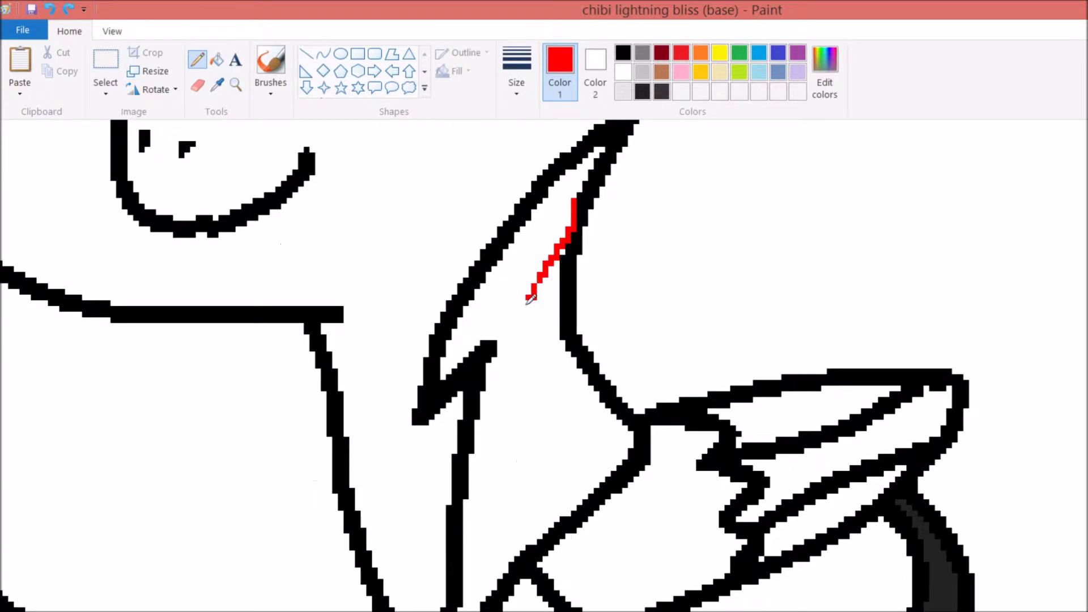
mouse_move(530, 299)
left_mouse_down()
mouse_move(502, 453)
mouse_move(470, 501)
left_mouse_up()
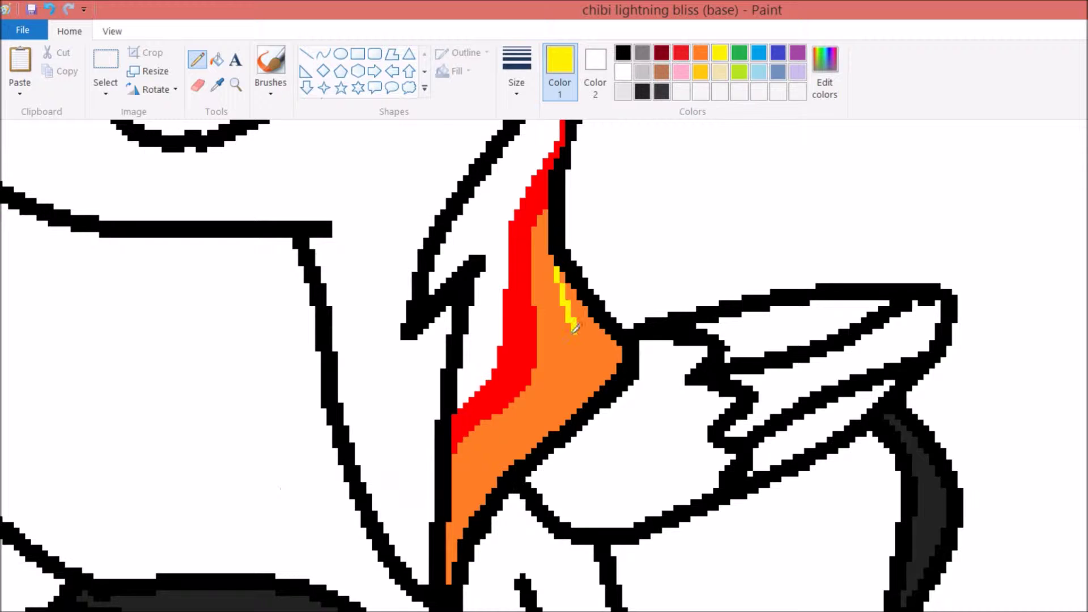
left_click_drag(570, 334, 454, 493)
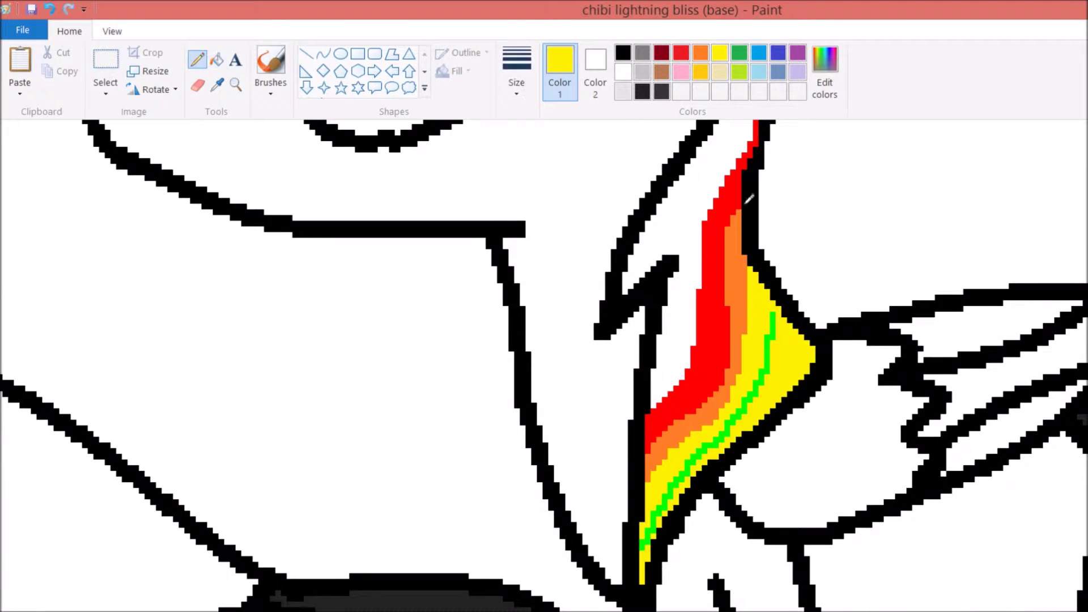
Extend the green line up to the mane's outline, fill the area beside it green, and switch windows
left_click(773, 313)
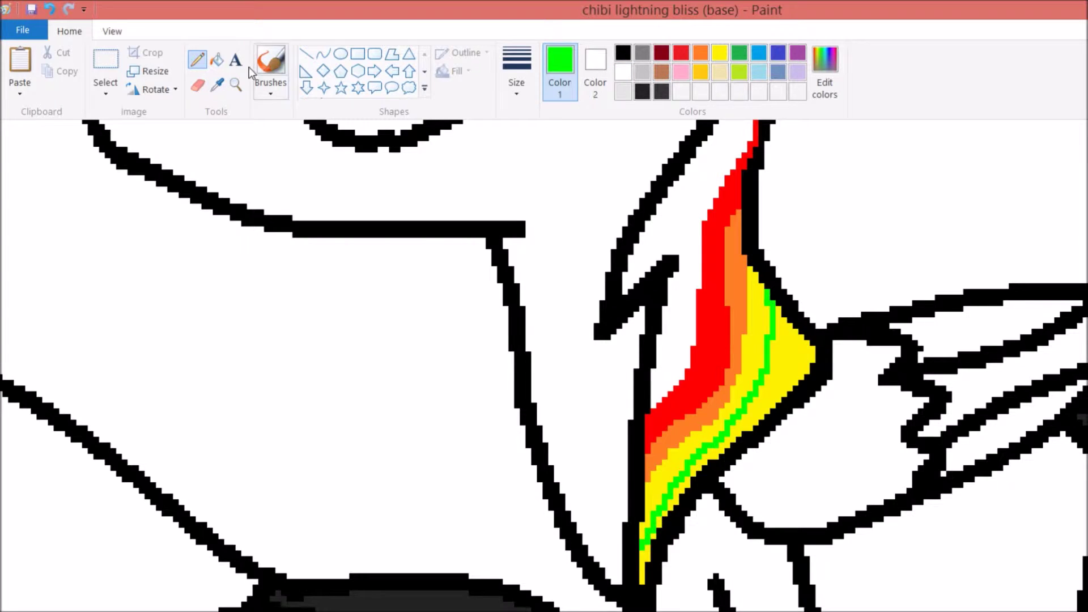
left_click(217, 58)
left_click(684, 485)
key("alt+Tab")
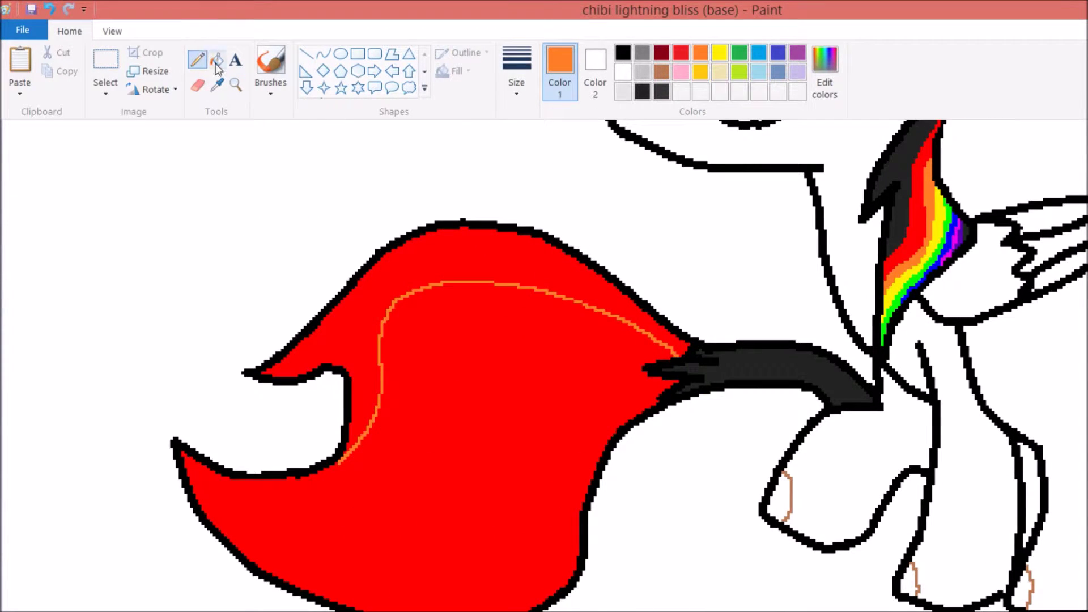
Fill the tail's area below the red band with orange, and the area below the yellow line with yellow
left_click(216, 60)
left_click(390, 406)
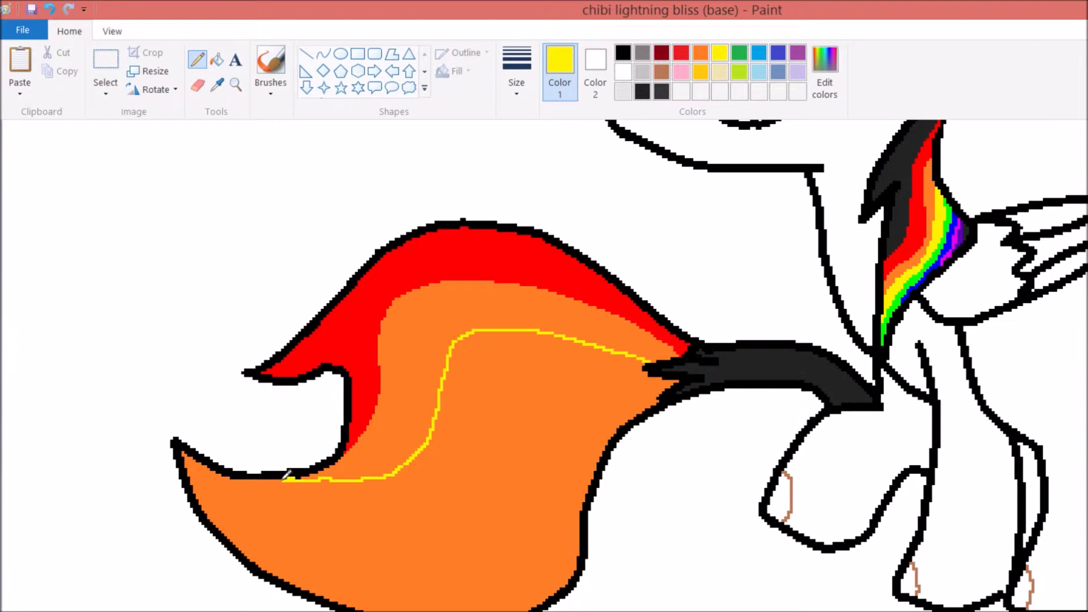
left_click(215, 60)
left_click(510, 482)
Sample the mane's green, draw a curved line through the tail's yellow area, and fill below it with green
left_click(217, 85)
left_click(887, 329)
left_click(197, 60)
mouse_move(651, 377)
left_mouse_down()
mouse_move(455, 458)
mouse_move(192, 476)
left_mouse_up()
left_click(216, 60)
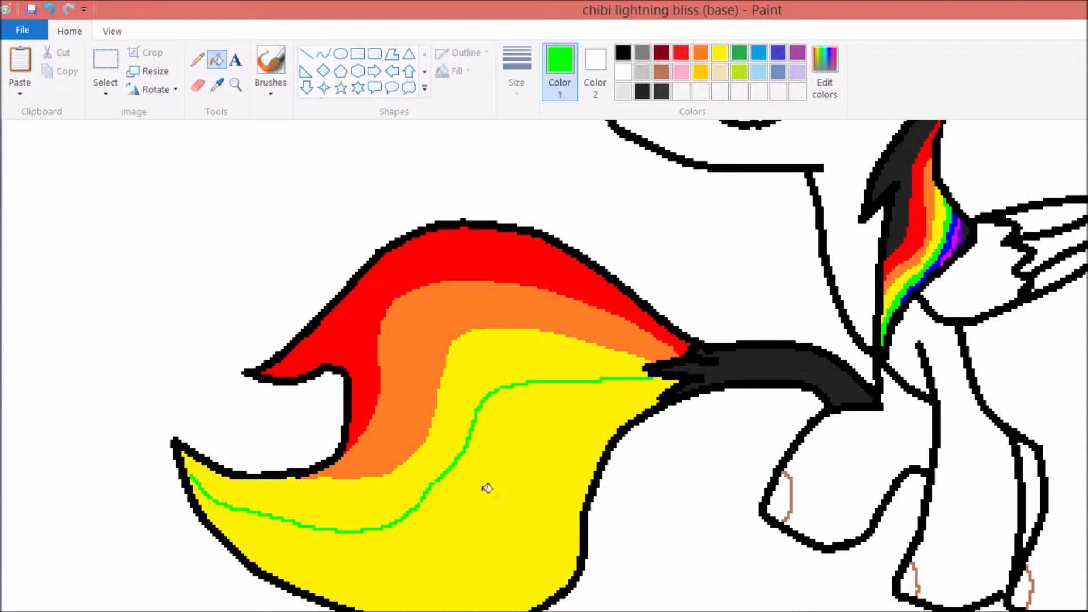
left_click(482, 527)
Sample the mane's blue, draw a curved line through the tail's green area, and fill below it with blue
left_click(217, 85)
left_click(912, 284)
left_click(197, 60)
left_click_drag(660, 390, 424, 549)
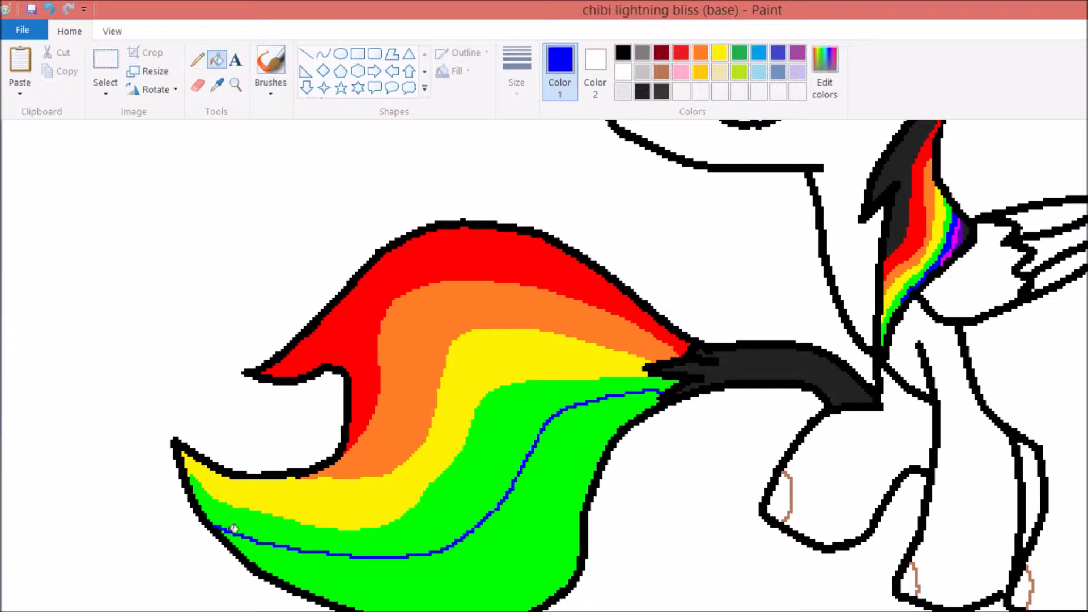
left_click(234, 519)
Switch to Skype, send a role-play reply starting with "mhm *", and return to Paint
key("alt+Tab")
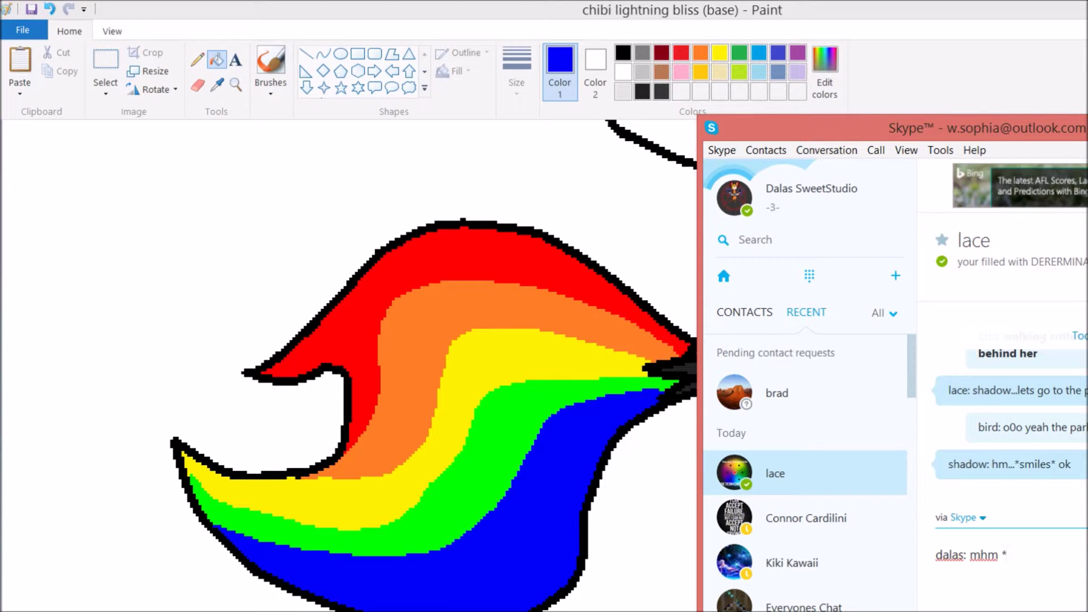
left_click(226, 68)
Add a magenta band below the tail's blue one and a dark purple band along the tail's lower edge
mouse_move(581, 424)
left_mouse_down()
mouse_move(376, 599)
mouse_move(346, 591)
left_mouse_up()
scroll(263, 526, "up", 1)
left_click(216, 59)
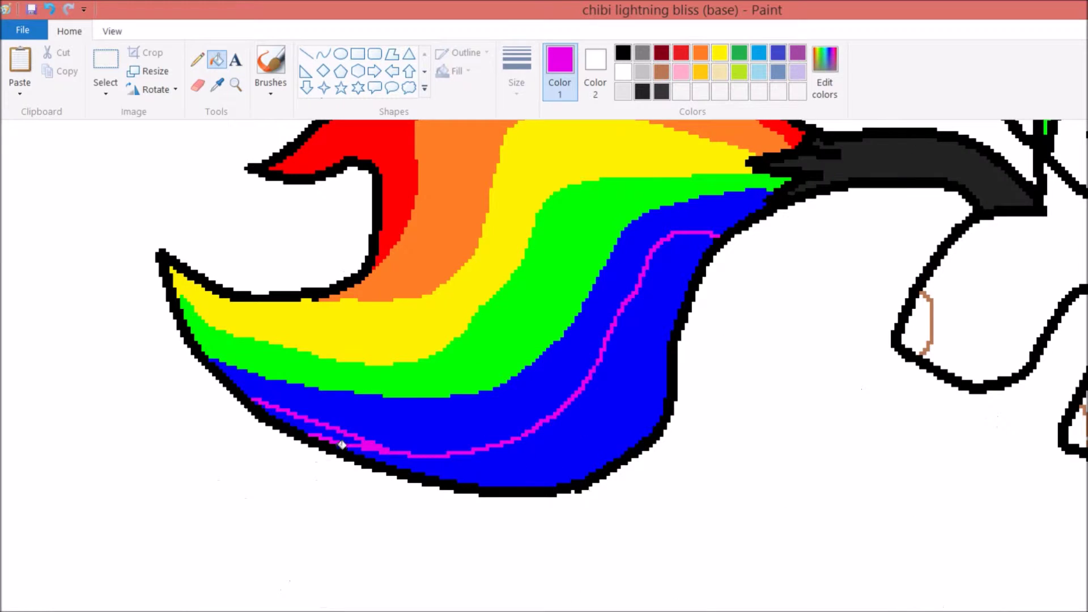
left_click(269, 407)
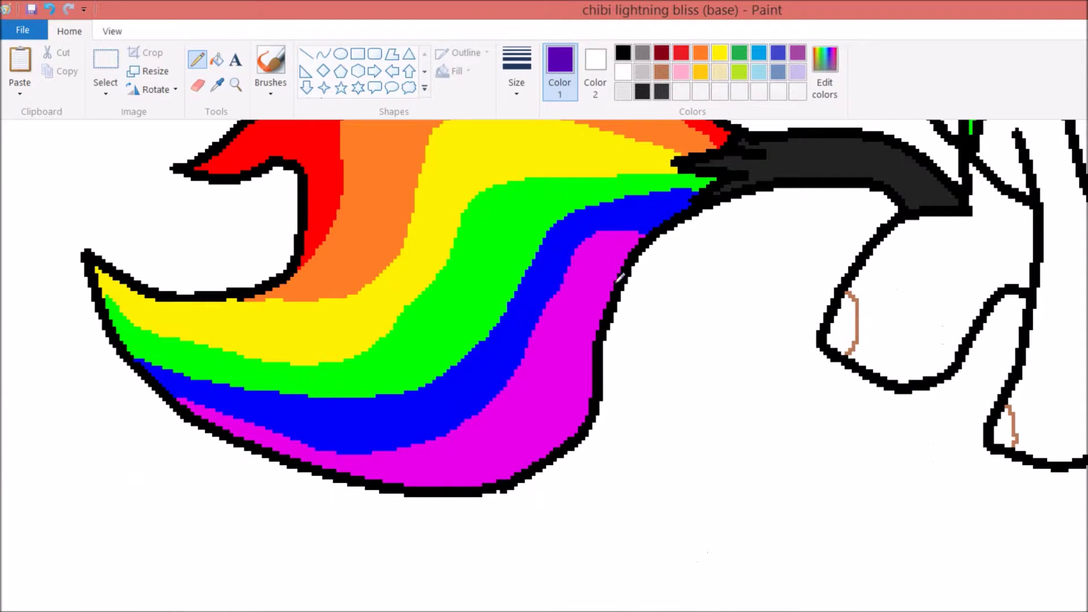
left_click_drag(624, 255, 395, 464)
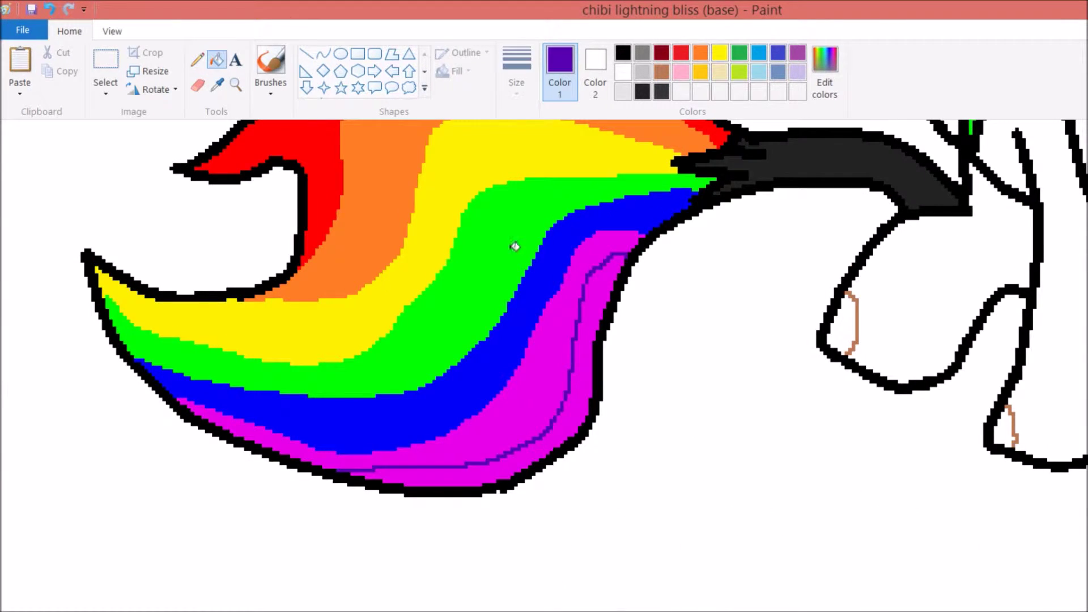
left_click(217, 60)
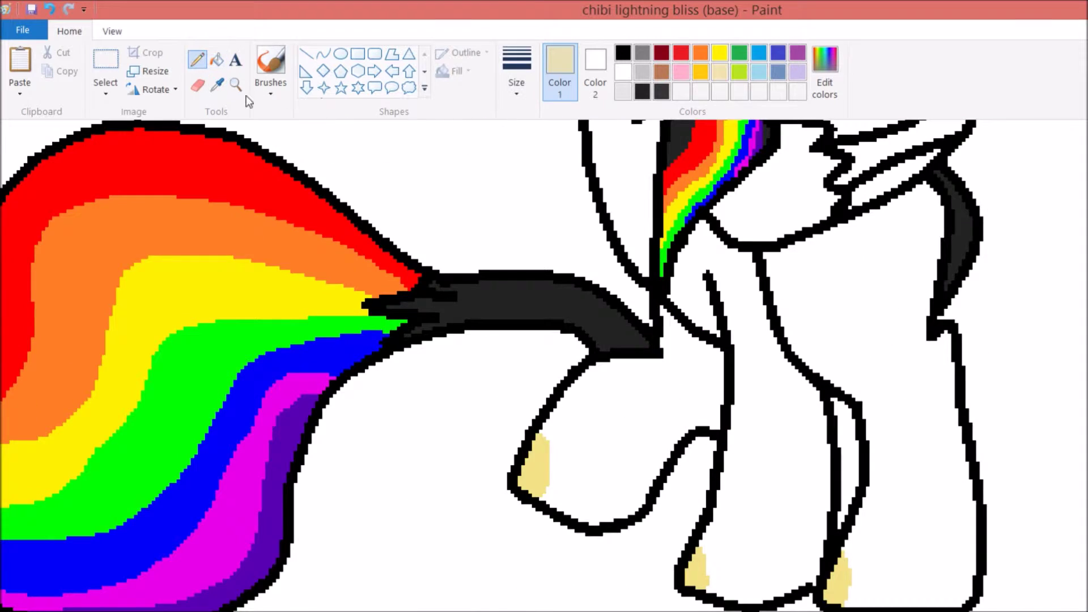
Dab light beige highlights on the raised leg's tan hoof tip and set the drawing colour to white
left_click(235, 84)
left_click(245, 201)
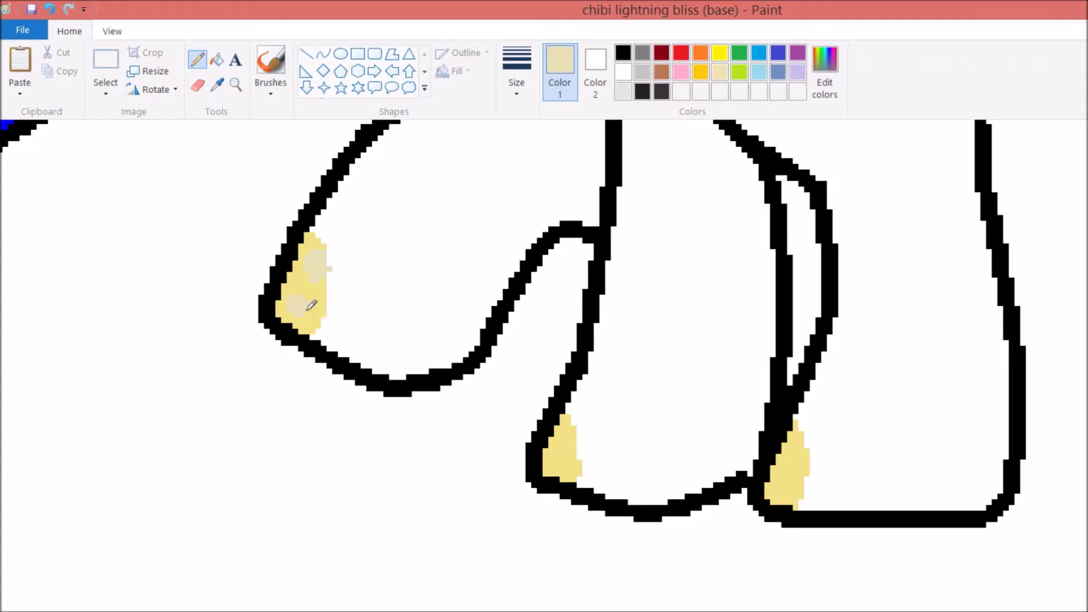
left_click(622, 72)
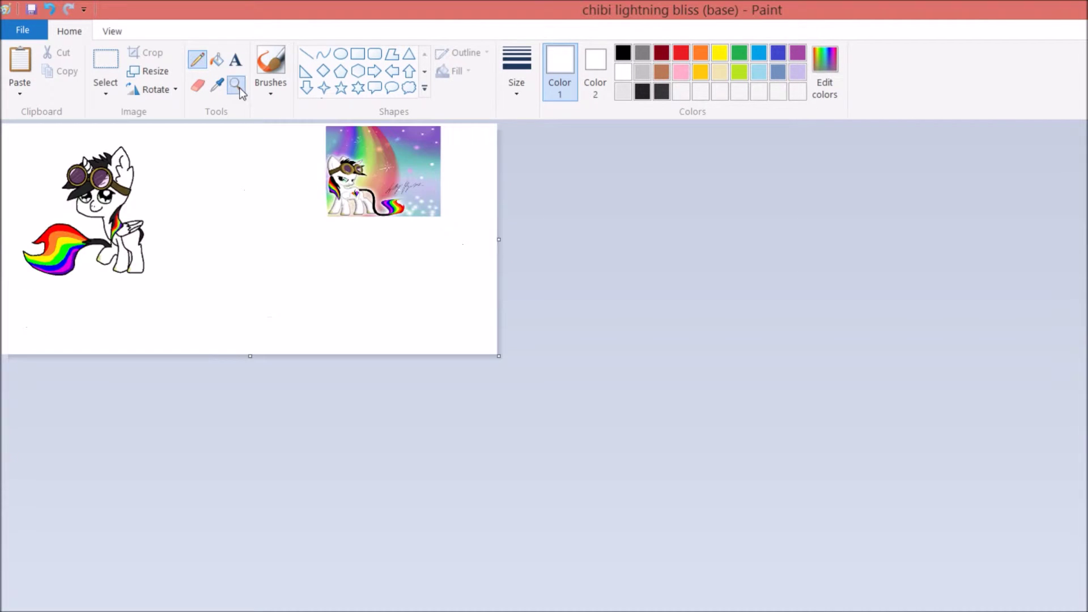
Examine the reference picture of the pony up close
left_click(235, 84)
left_click(383, 171)
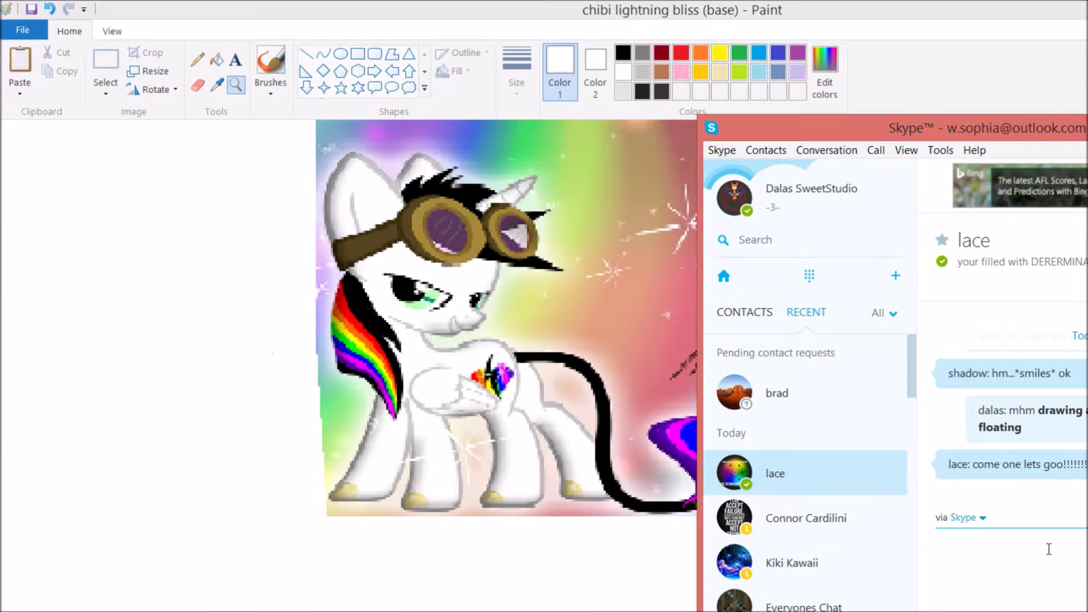
Send a Skype role-play reply saying "smiling"
type("d: smiling")
key("Return")
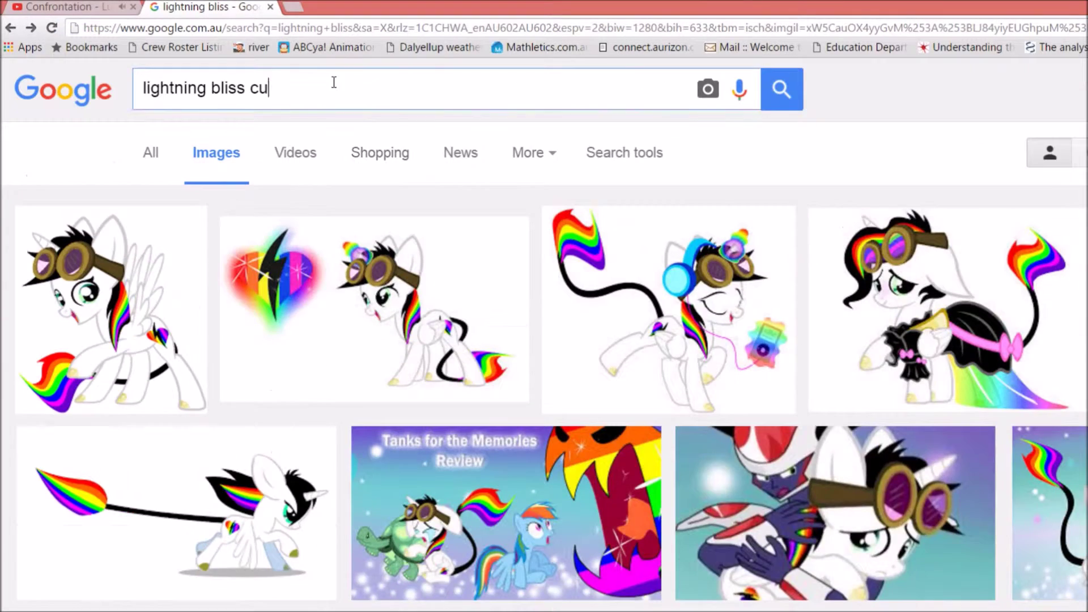
Search Google Images for "lightning bliss cutie mark", copy the rainbow heart picture and paste it into the Paint drawing
type("tie mark")
key("Return")
left_click(470, 286)
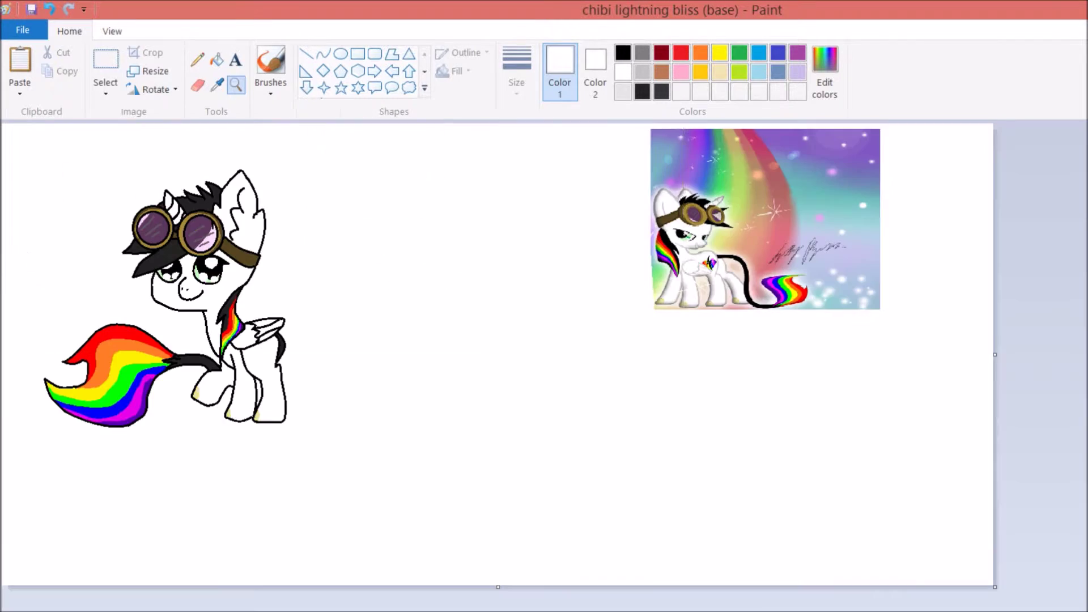
key("ctrl+v")
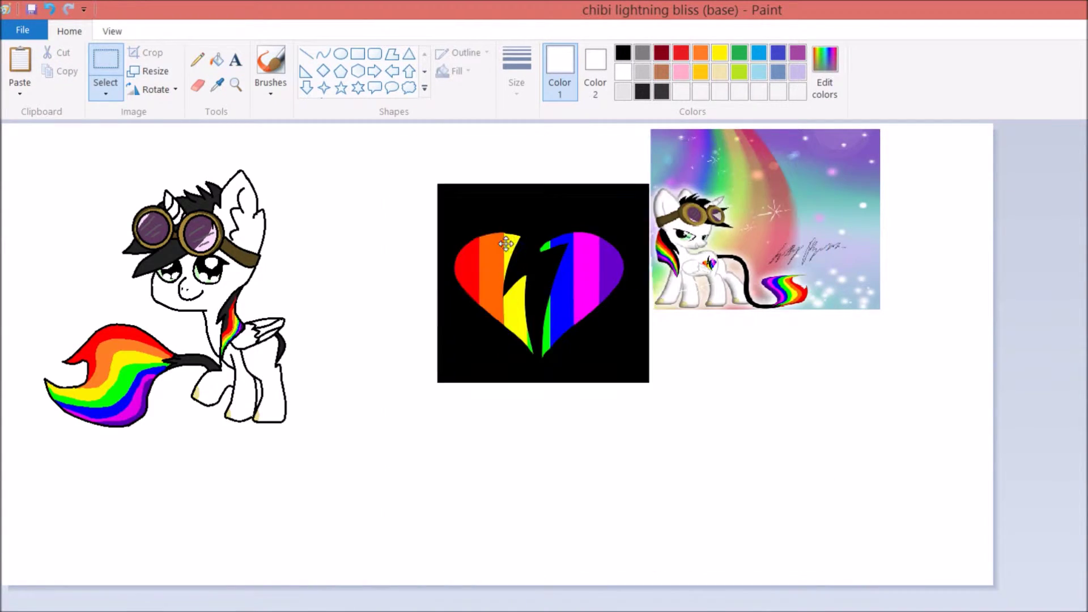
Cut the rainbow heart out of its black background with a free-form selection and place it beside the pony
left_click(235, 84)
left_click(824, 340)
left_click(824, 340)
left_click(106, 93)
left_click(131, 150)
mouse_move(567, 274)
left_mouse_down()
mouse_move(340, 425)
mouse_move(516, 609)
left_mouse_up()
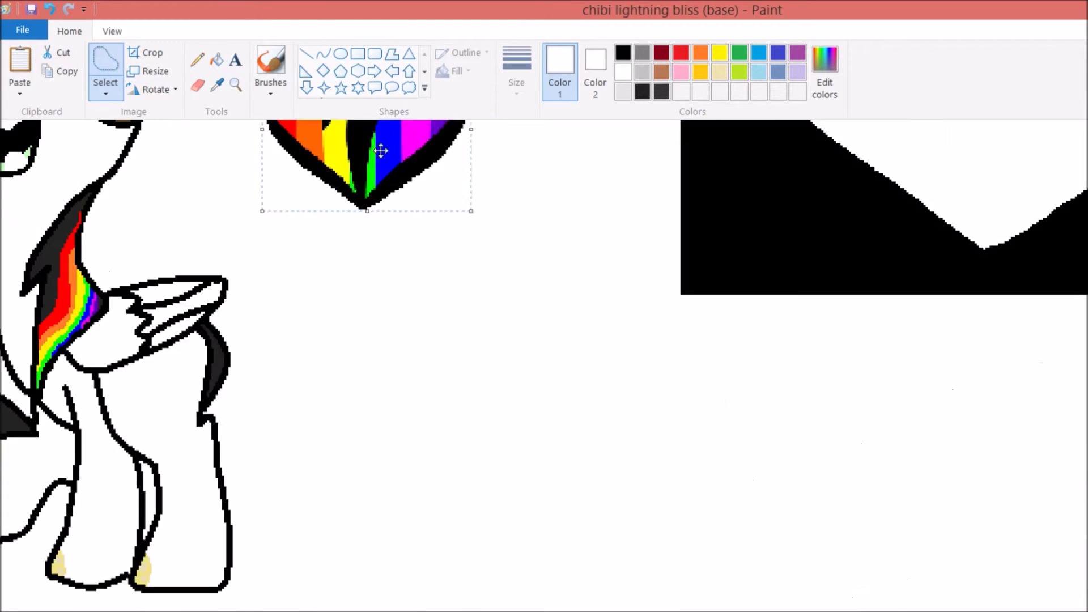
left_click_drag(491, 441, 436, 397)
Touch up the shrunken heart, restoring the black lightning bolt's tip above its upper edge
left_click(235, 84)
left_click(419, 346)
left_click(216, 60)
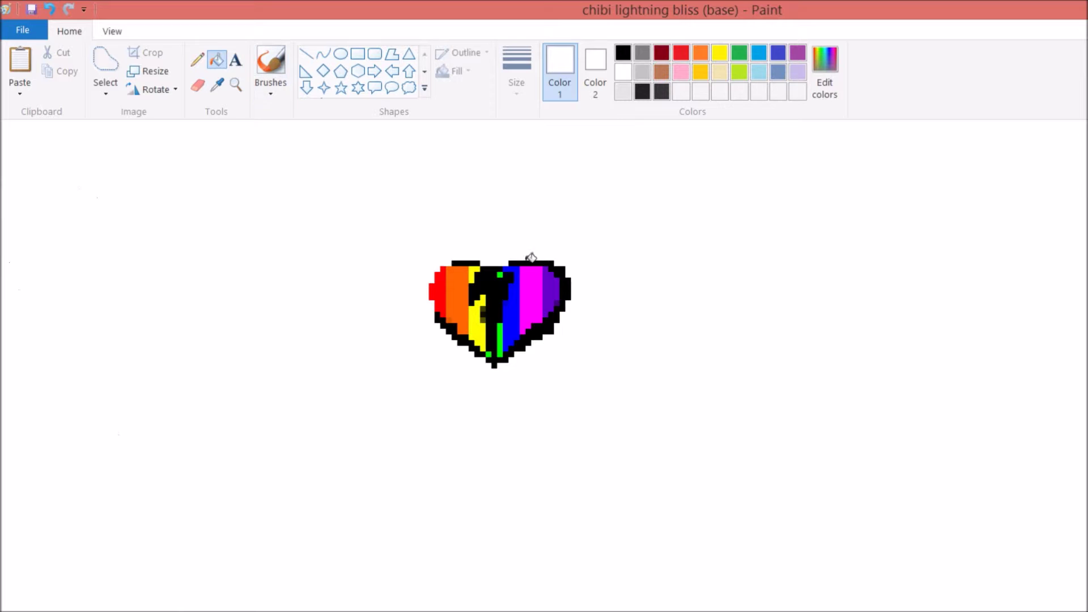
left_click(221, 86)
key("ctrl+y")
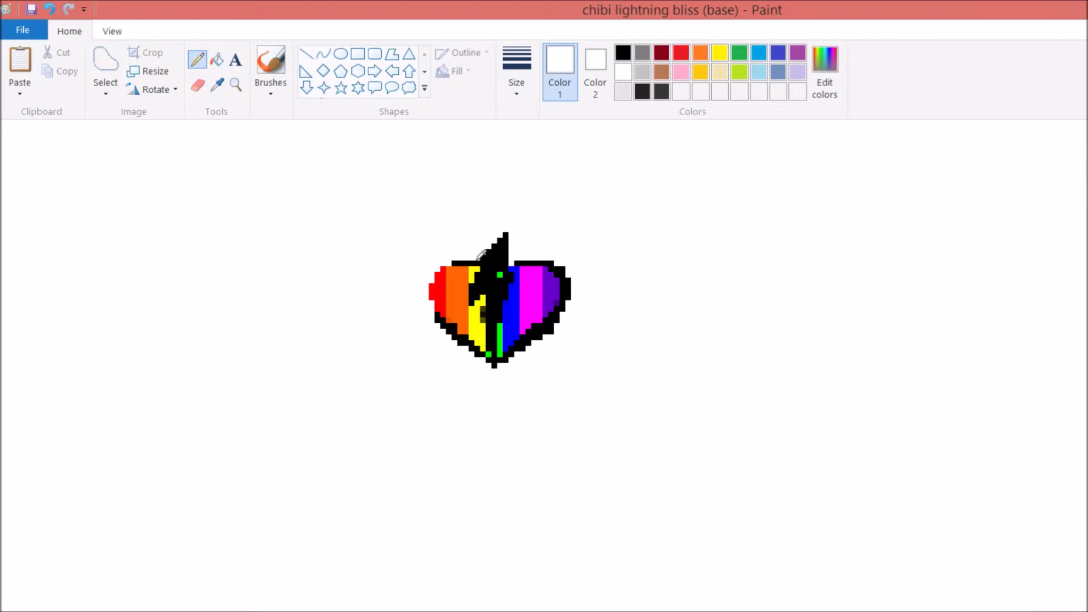
Move the small heart onto the pony's flank below the wing and trace the wing's lower edge over it in brown
left_click(236, 84)
scroll(151, 308, "right", 3)
scroll(760, 597, "up", 5)
scroll(760, 597, "left", 10)
left_click(105, 68)
left_click_drag(1076, 294, 913, 458)
left_click_drag(1047, 350, 854, 383)
left_click_drag(736, 340, 217, 347)
mouse_move(378, 499)
left_mouse_down()
mouse_move(376, 536)
mouse_move(392, 542)
left_mouse_up()
left_click(198, 85)
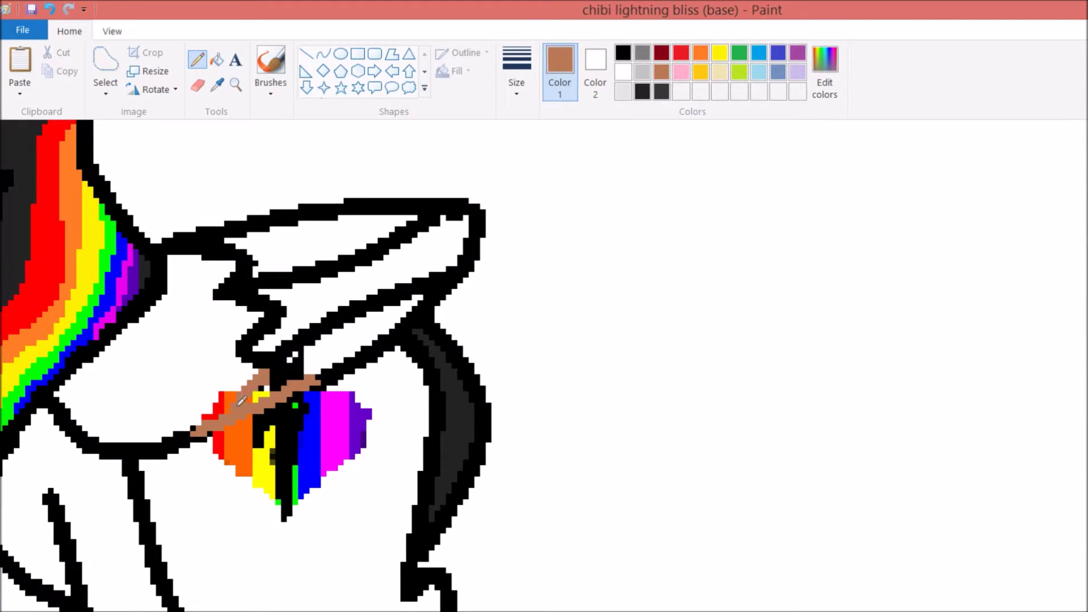
left_click_drag(311, 332, 270, 361)
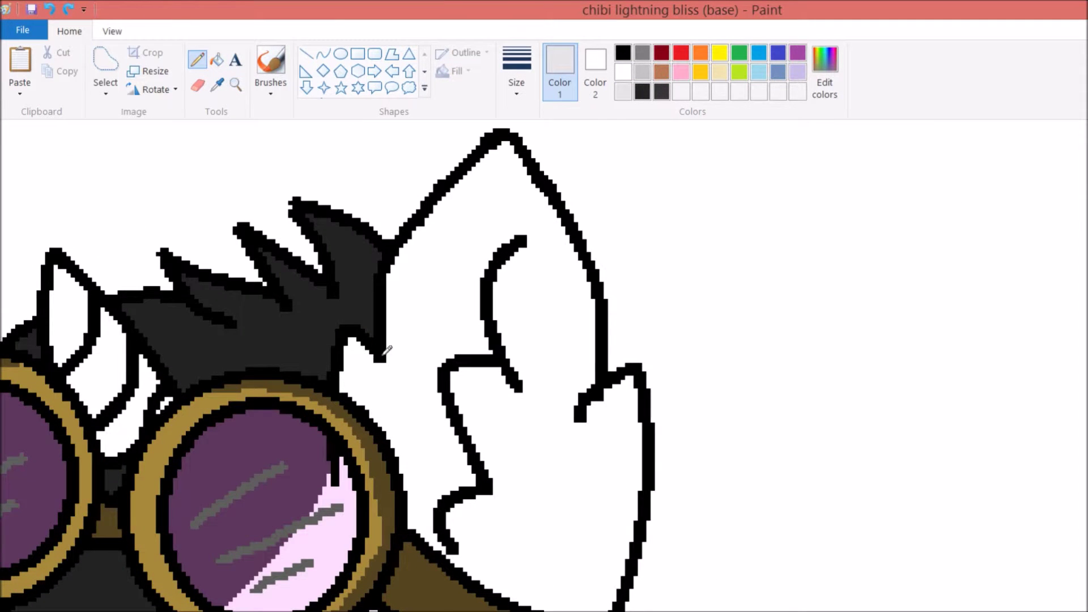
Outline and fill light grey shading along the ear's edges and on the head beside the goggles
left_click_drag(387, 350, 578, 408)
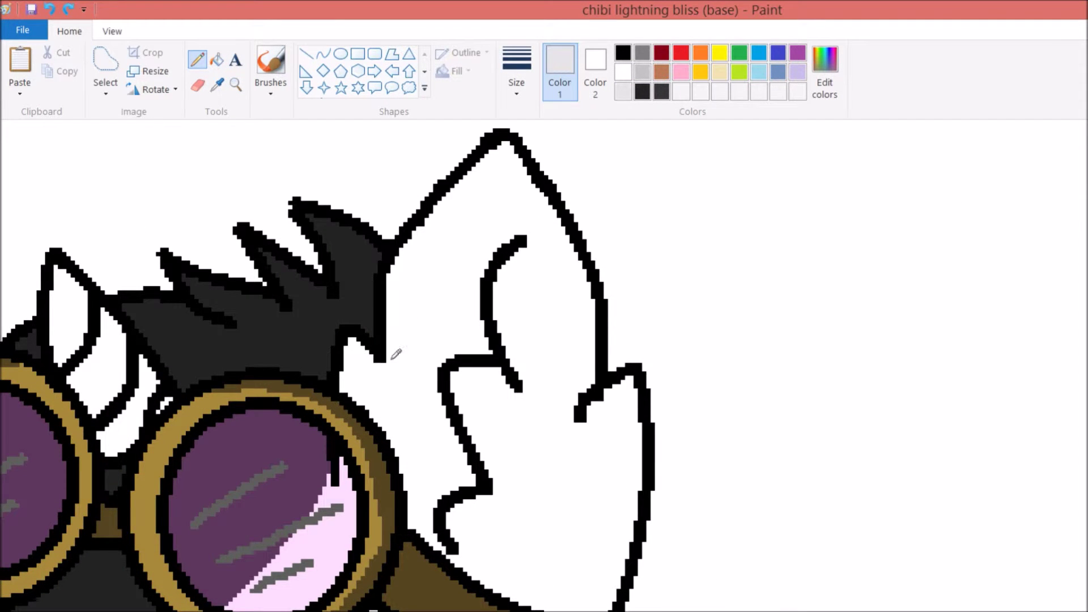
mouse_move(389, 351)
left_mouse_down()
mouse_move(578, 408)
mouse_move(462, 553)
mouse_move(340, 374)
left_mouse_up()
left_click(216, 60)
left_click(416, 511)
left_click(491, 573)
Switch to Skype, send the role-play reply "follows", and return to Paint
left_click(1076, 562)
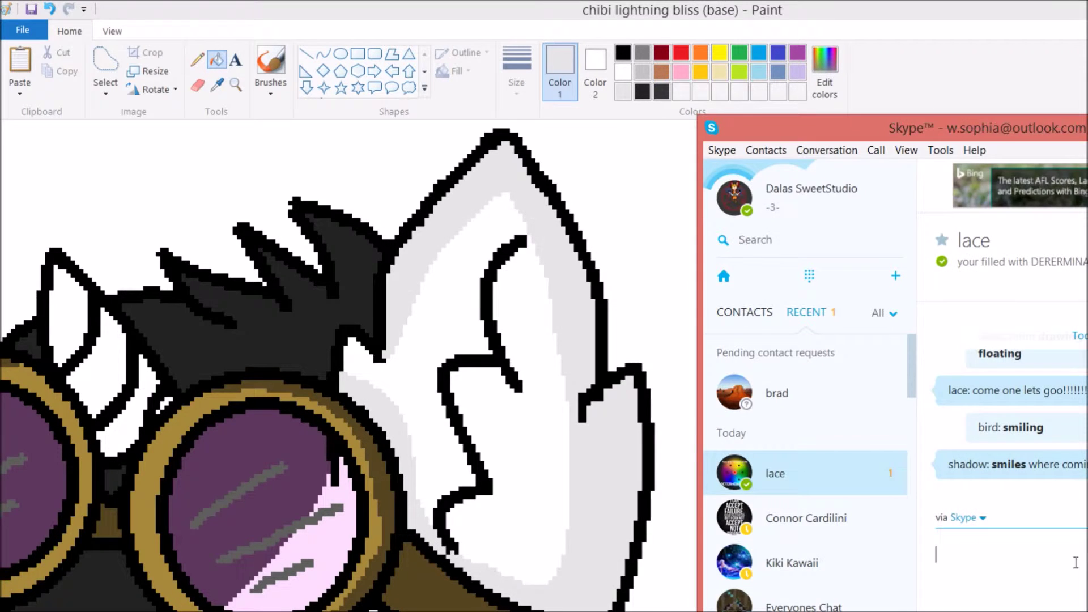
key("Return")
left_click(486, 74)
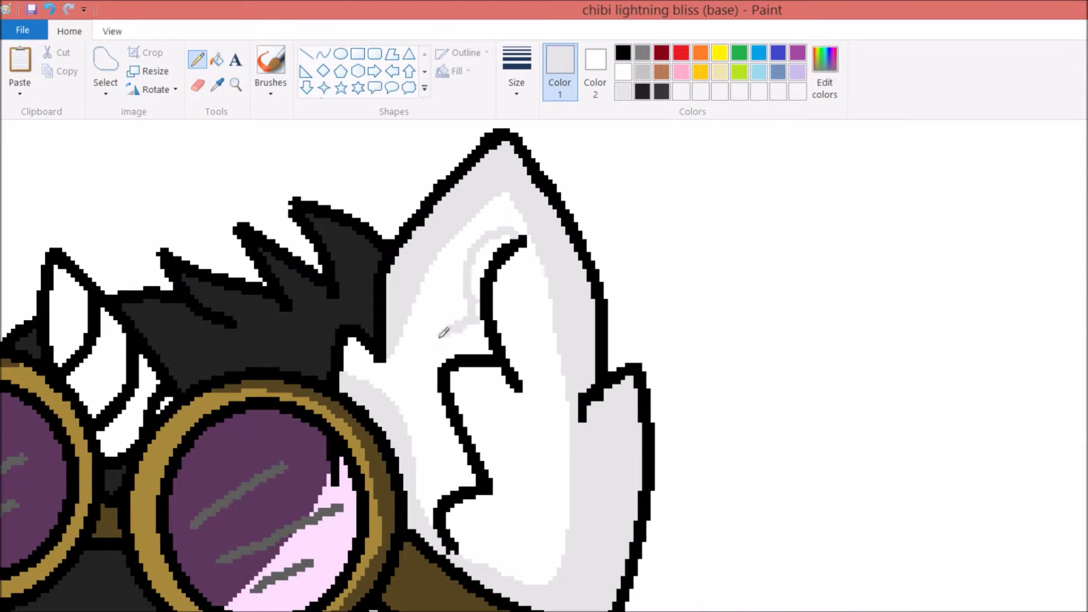
Add light grey shading inside the ear, on the cheek below the goggle strap and along the muzzle
scroll(517, 287, "down", 4)
left_click(217, 59)
scroll(491, 508, "down", 5)
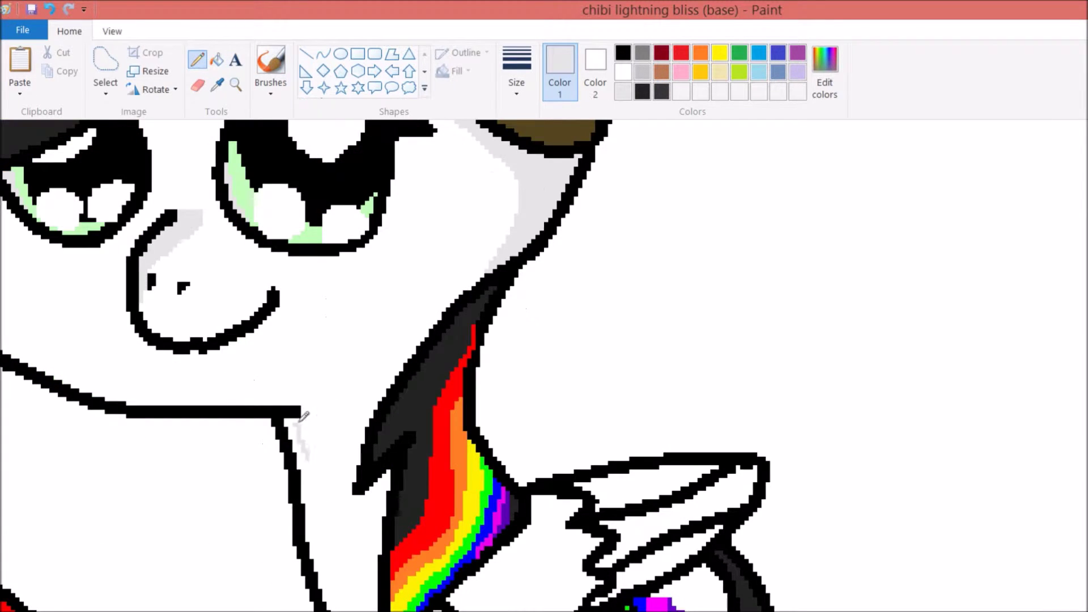
Shade the front of the neck and the area beside the dark mane in light grey
left_click(217, 59)
left_click(346, 544)
left_click(317, 544)
scroll(340, 397, "down", 3)
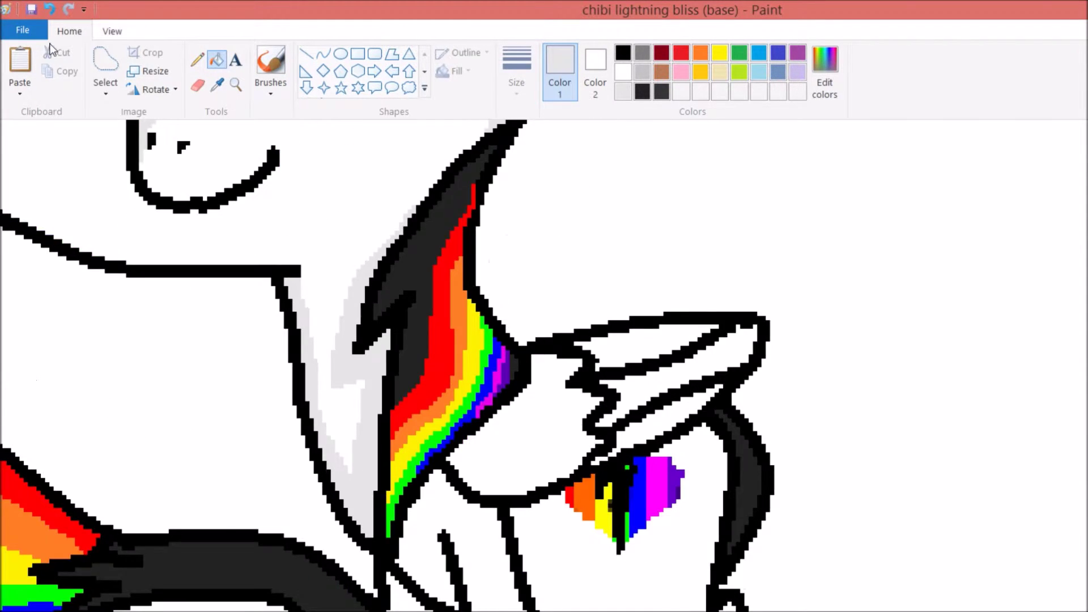
Shade the wing's shoulder and each of its feathers in light grey
left_click(217, 59)
left_click(510, 436)
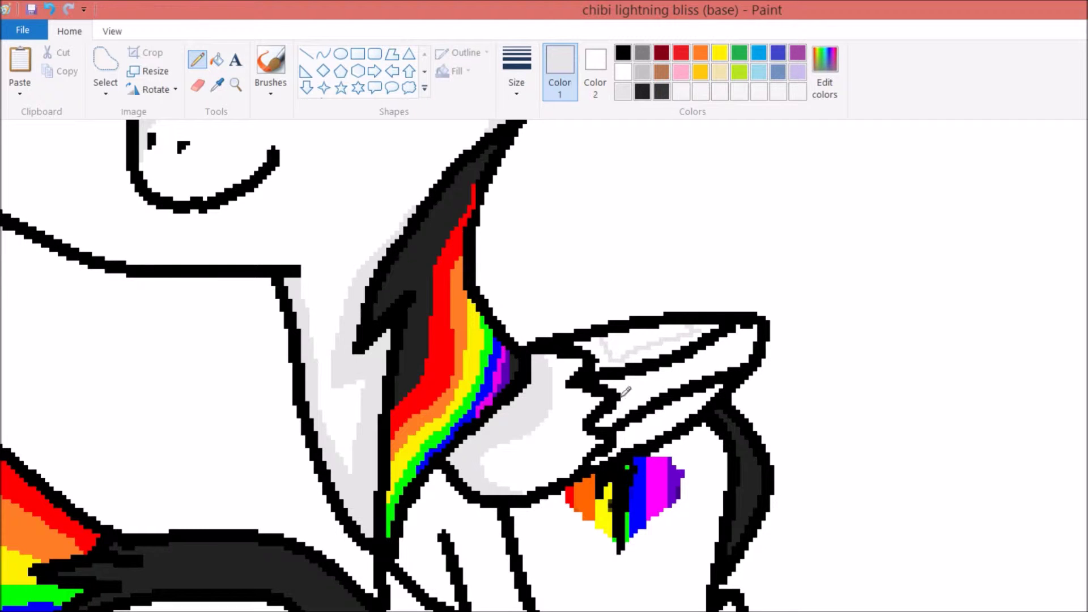
left_click(217, 59)
left_click(600, 351)
left_click(669, 338)
left_click(605, 455)
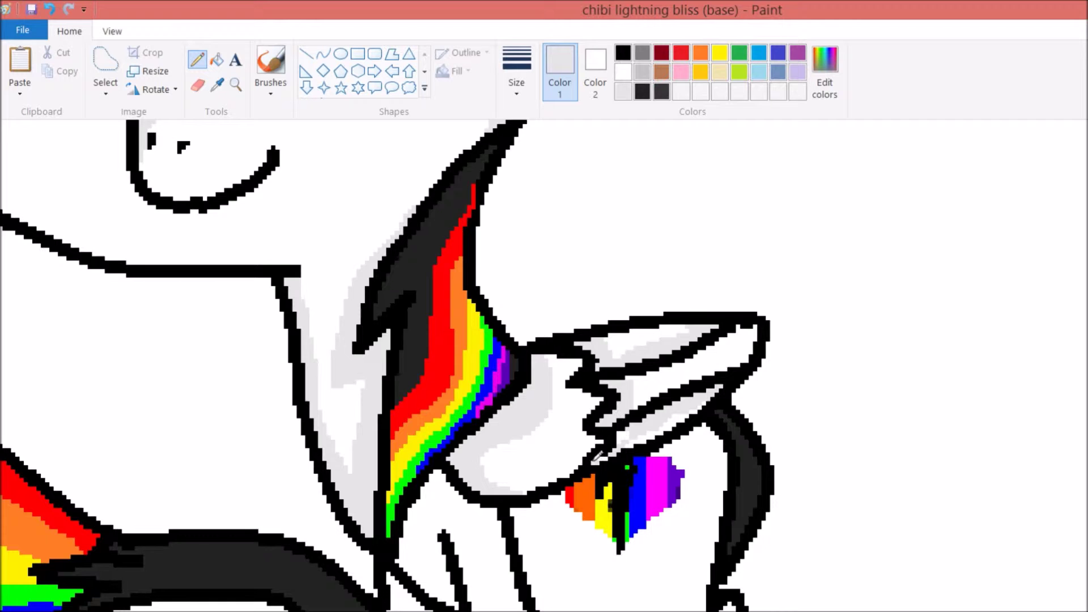
Outline and fill light grey shading on the chest, the raised leg and the front standing leg
scroll(436, 334, "down", 3)
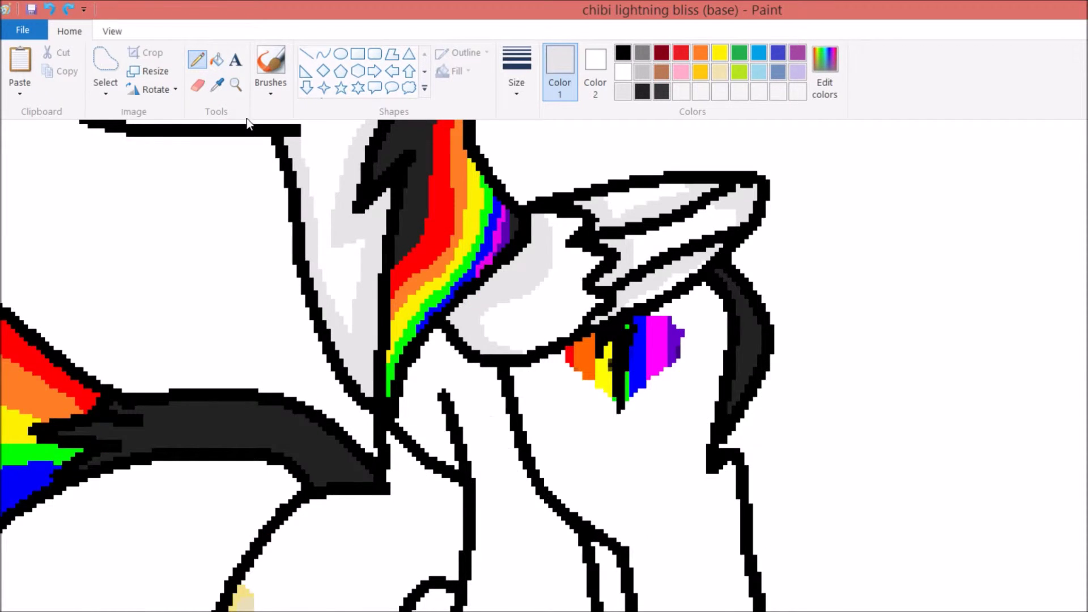
scroll(377, 323, "down", 2)
left_click_drag(374, 266, 578, 516)
scroll(366, 281, "down", 2)
mouse_move(348, 267)
left_mouse_down()
mouse_move(362, 441)
mouse_move(445, 393)
mouse_move(458, 248)
left_mouse_up()
left_click(217, 59)
left_click(413, 340)
left_click(197, 58)
scroll(444, 393, "down", 2)
scroll(444, 393, "up", 2)
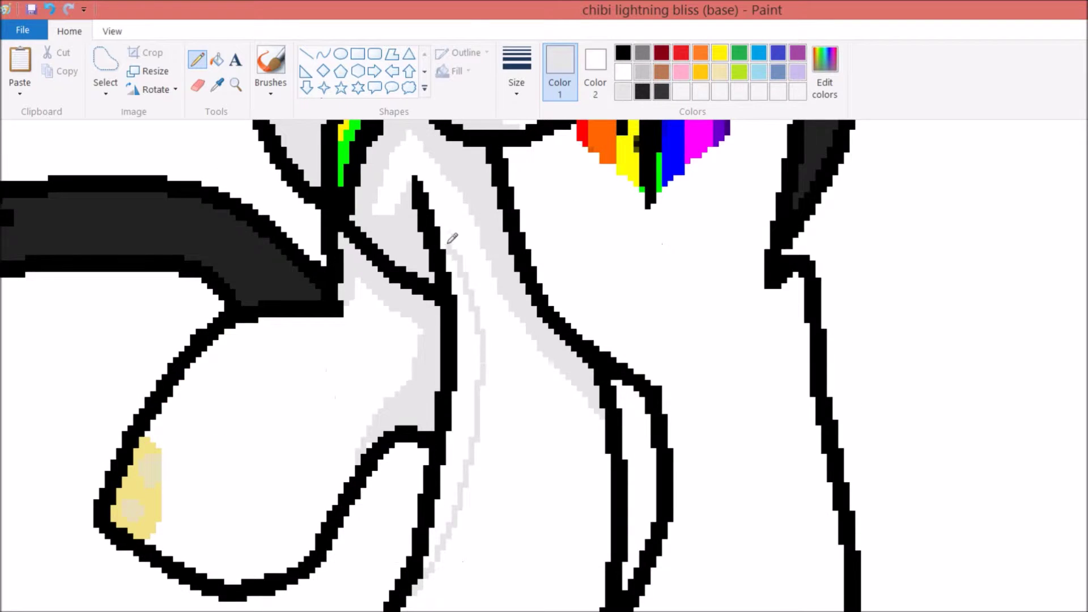
left_click(217, 59)
left_click(466, 368)
left_click(197, 59)
Shade the flank below the wing and around the heart in light grey
scroll(517, 308, "up", 2)
left_click(217, 59)
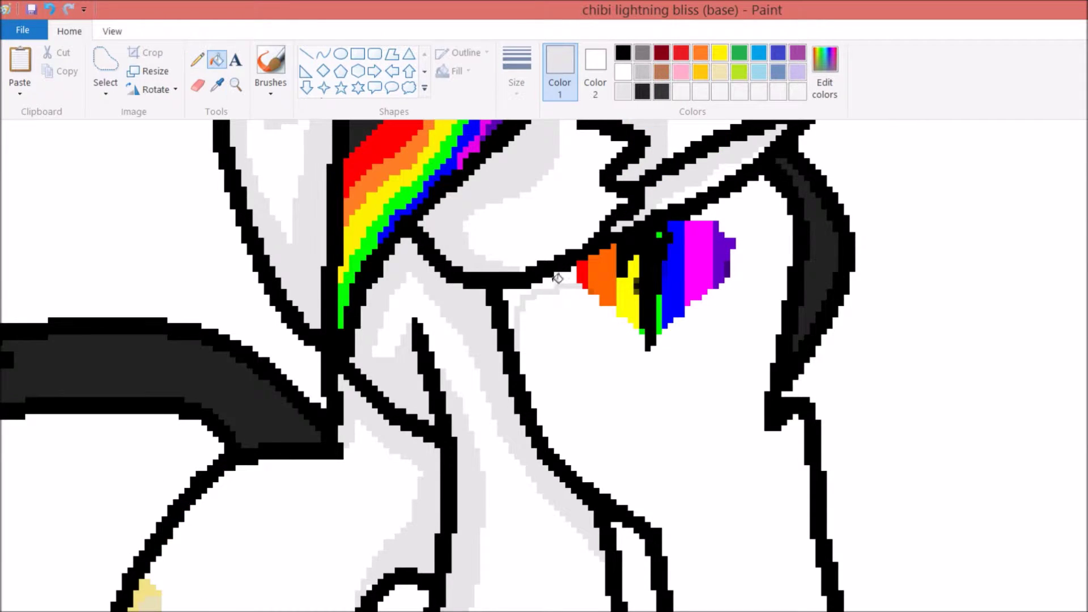
scroll(510, 340, "up", 2)
left_click(197, 59)
left_click(217, 59)
Mix a darker red and a darker orange and shade the heart's red and orange stripes with them
left_click(681, 52)
left_click(824, 71)
left_click(884, 343)
left_click(505, 491)
left_click(197, 59)
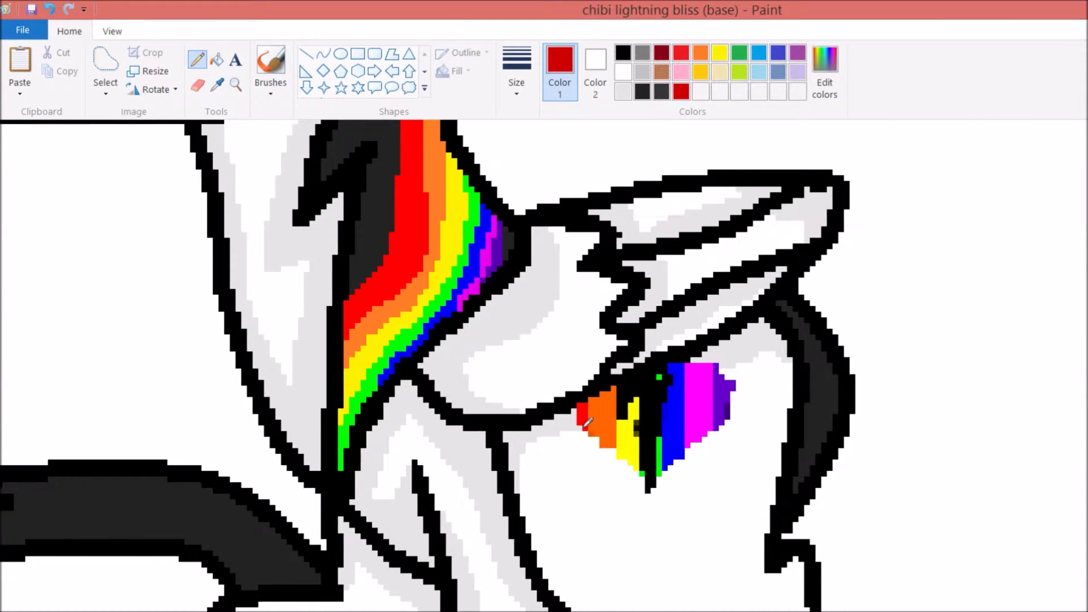
left_click(700, 53)
left_click(824, 71)
left_click(881, 334)
left_click(505, 490)
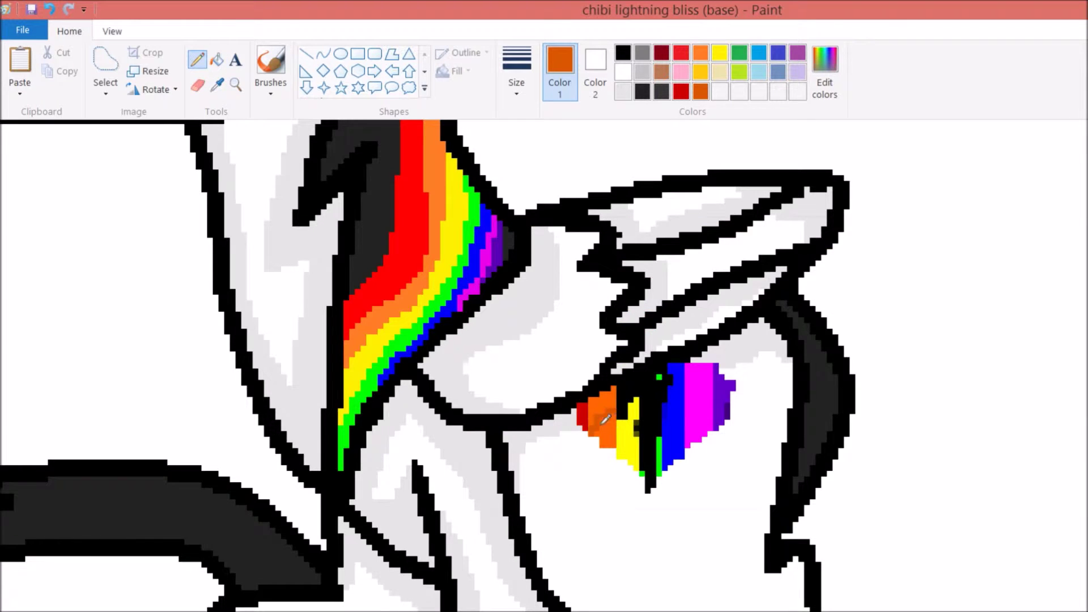
Shade the upper part of the heart's lightning bolt dark grey and mix a darker green for its green spot
left_click_drag(620, 391, 657, 374)
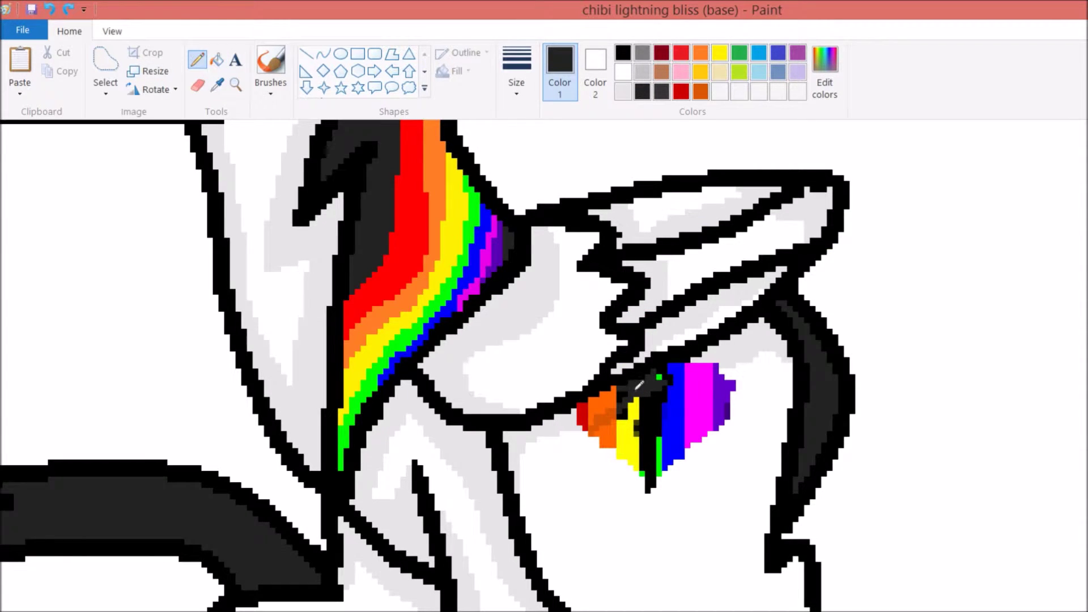
left_click(217, 85)
left_click(659, 377)
left_click(825, 71)
left_click(505, 491)
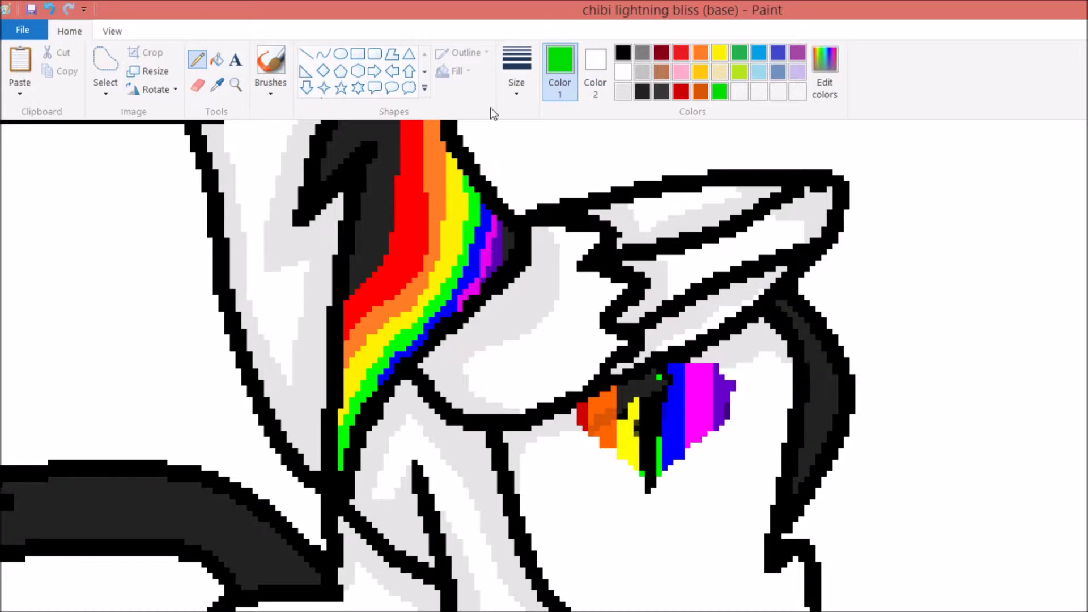
Mix a darker blue from the heart's blue stripe and shade the top of that stripe
left_click(217, 85)
left_click(674, 408)
left_click(825, 71)
left_click(505, 491)
left_click(217, 59)
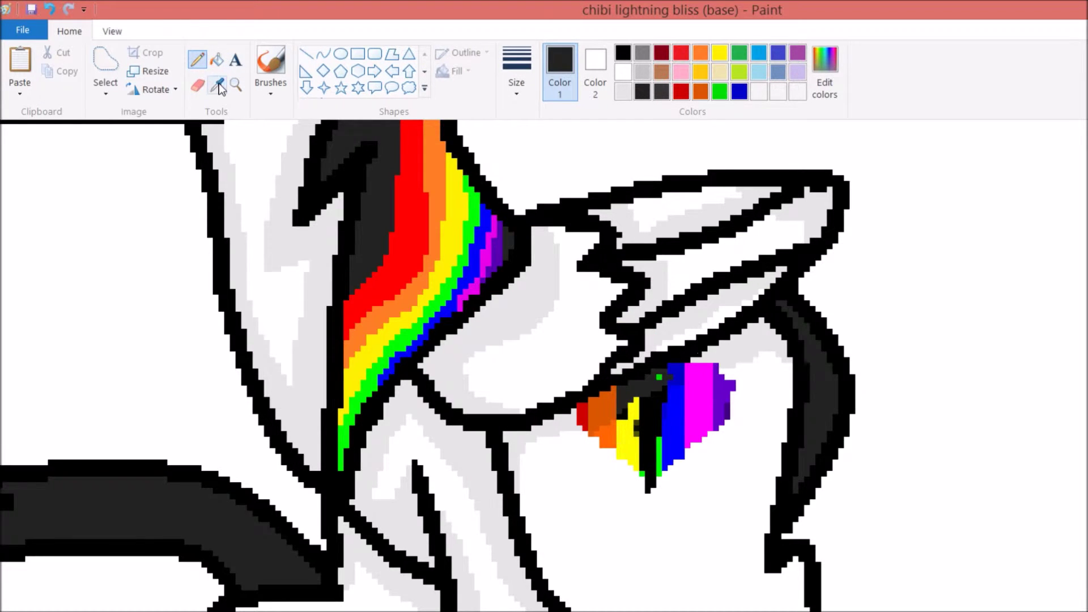
Mix darker magenta and purple from the heart's stripes and shade the tops of those stripes
left_click(219, 86)
left_click(699, 391)
left_click(824, 71)
left_click(505, 489)
left_click(217, 85)
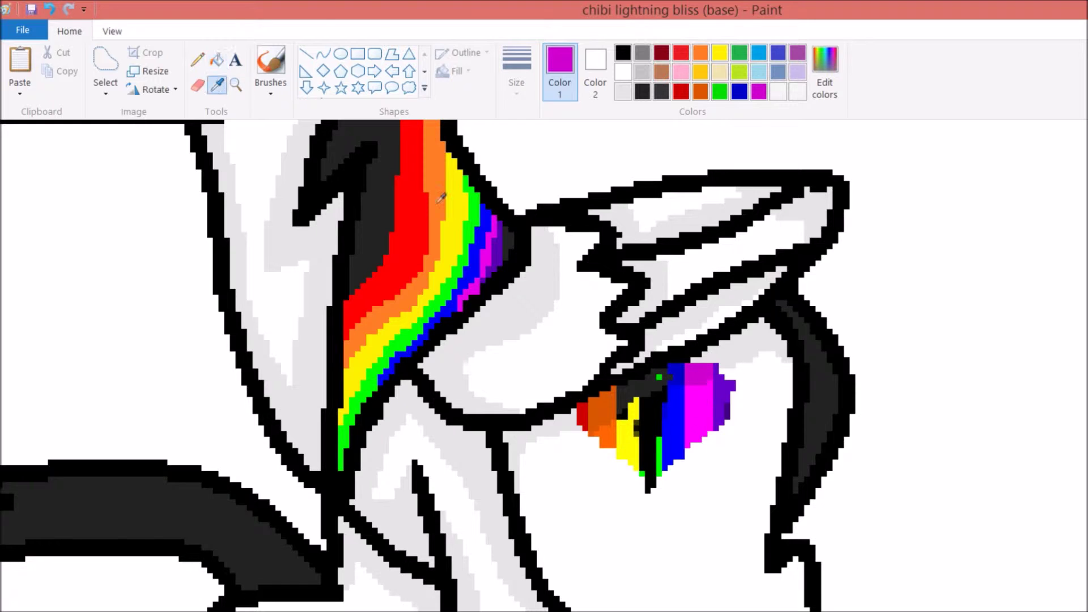
left_click(725, 391)
left_click(825, 70)
left_click(505, 492)
Shade the hind leg's back edge and the rear corner of its hoof in light grey
scroll(538, 315, "down", 3)
left_click(626, 91)
scroll(708, 312, "down", 3)
left_click_drag(786, 290, 809, 385)
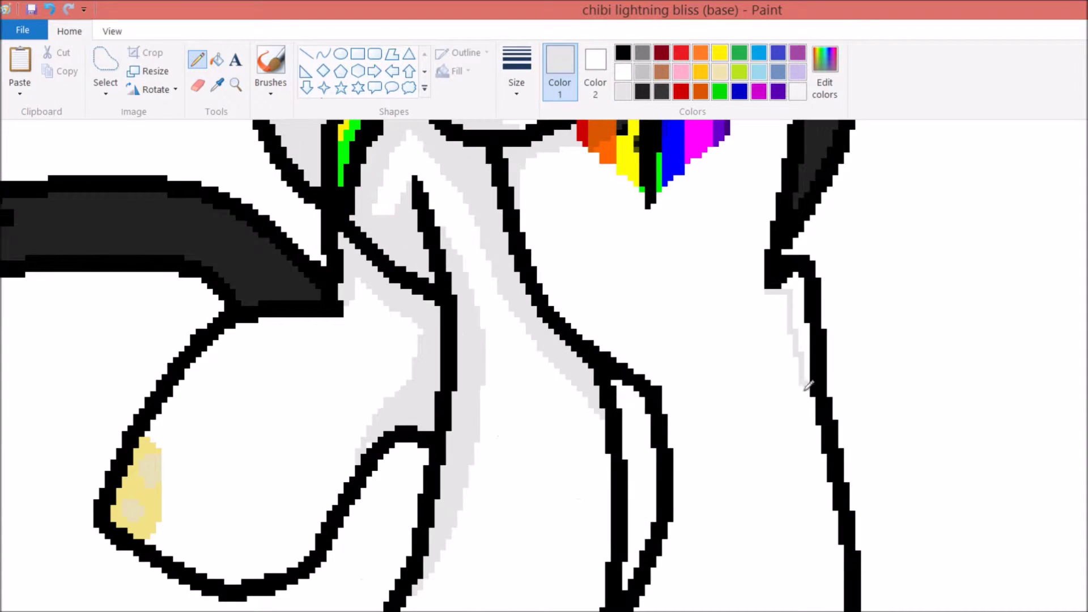
left_click(197, 59)
scroll(791, 522, "down", 3)
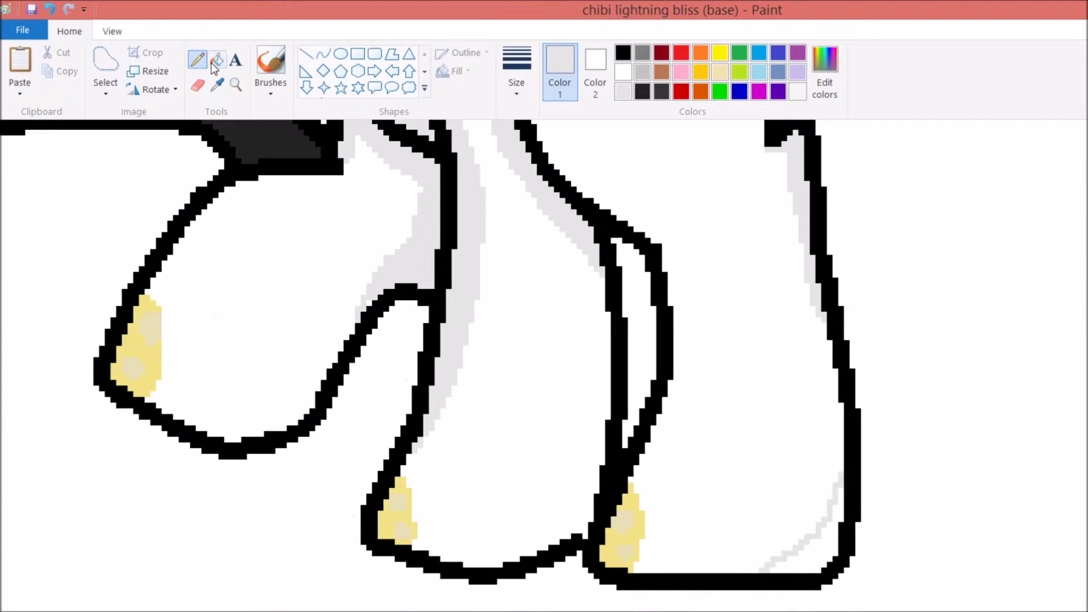
left_click(217, 59)
scroll(663, 463, "up", 3)
left_click(217, 59)
scroll(639, 509, "up", 5)
Switch to Skype and send a role-play reply whose action begins with "*s"
key("alt+Tab")
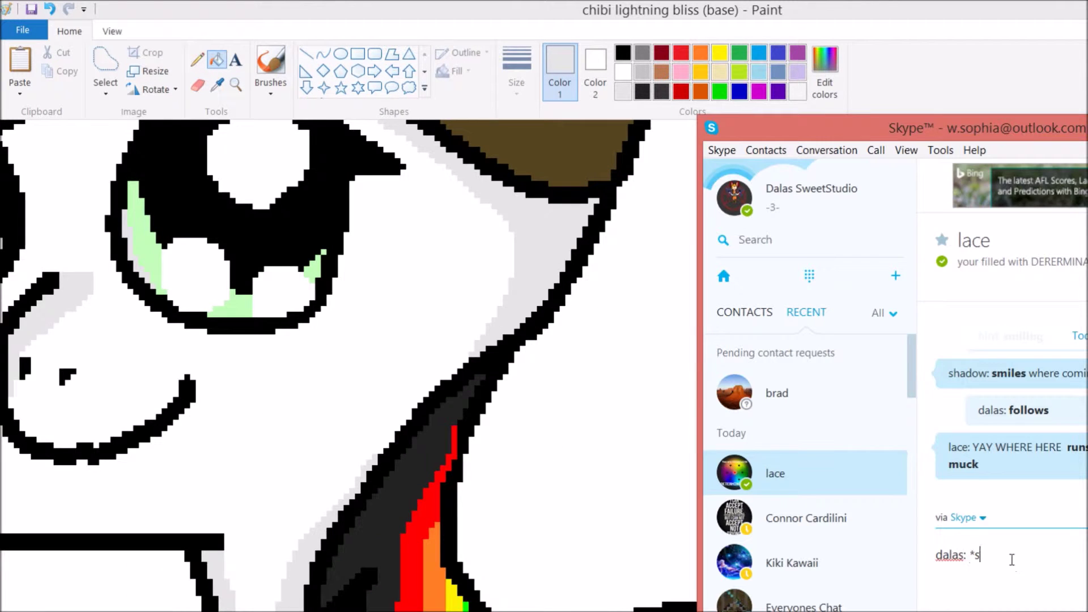
key("Return")
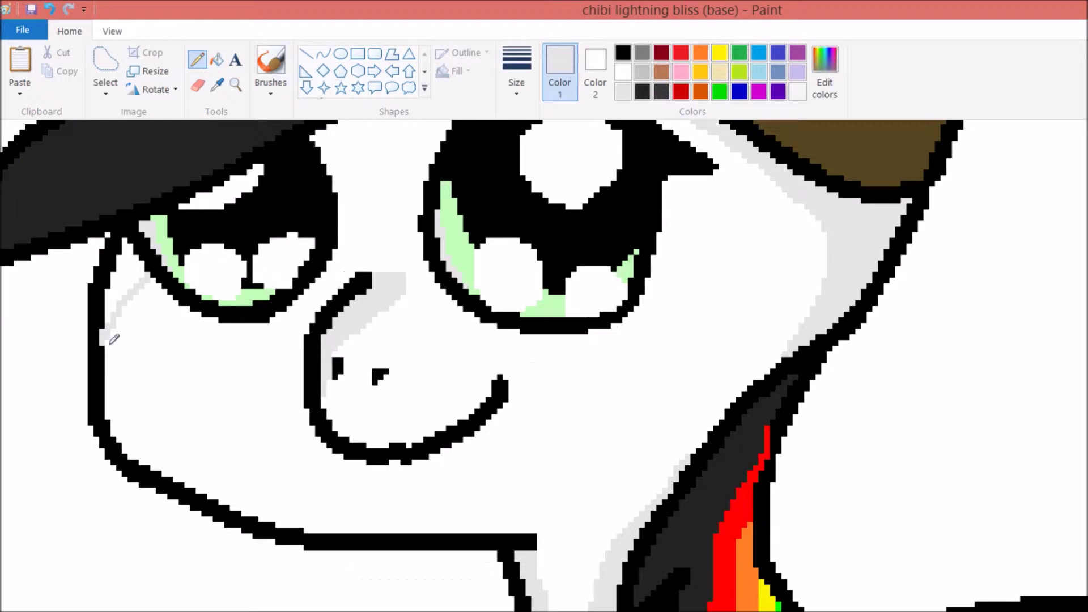
Add light grey shading along the face's front cheek and across the forehead between the eyes
left_click_drag(108, 326, 164, 467)
left_click_drag(142, 244, 113, 465)
scroll(326, 289, "up", 3)
left_click_drag(326, 289, 446, 264)
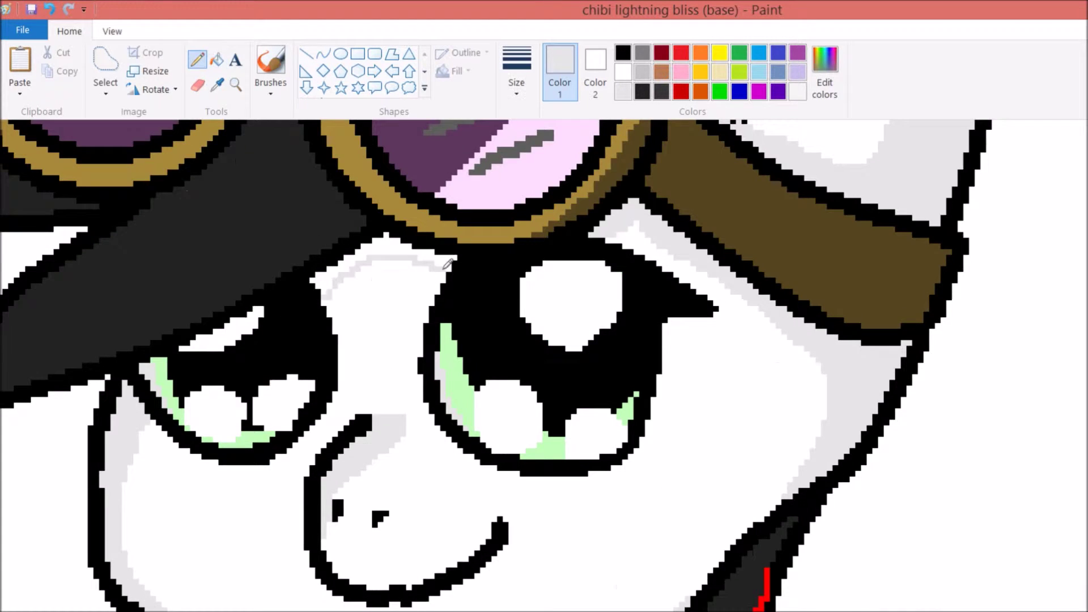
Mix a darker shade of the mane's dark grey and shade the fringe's edges below the goggles
left_click(217, 85)
scroll(446, 264, "down", 5)
scroll(446, 264, "up", 10)
left_click(283, 498)
left_click(825, 74)
left_click(505, 488)
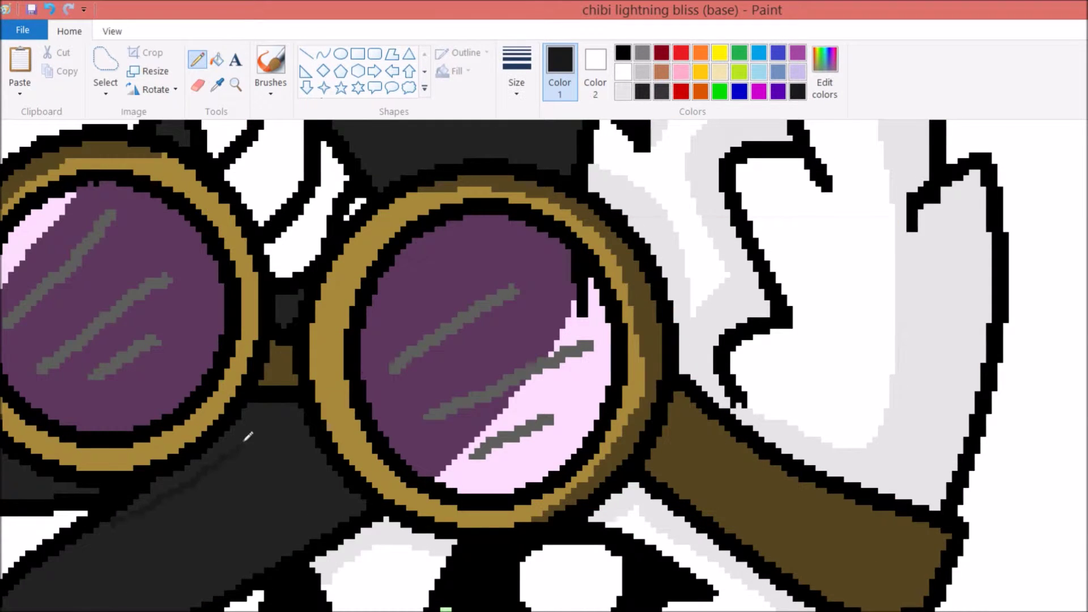
left_click(217, 59)
left_click(284, 470)
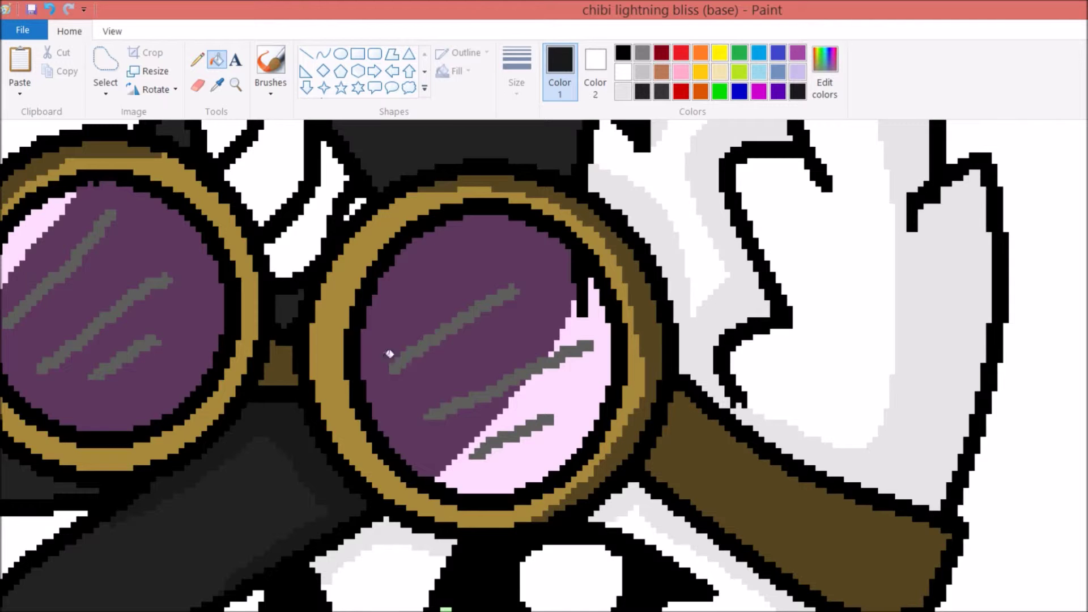
Shade the edges of the spiky mane above the goggles in near-black
scroll(390, 354, "left", 4)
left_click(197, 59)
scroll(623, 397, "up", 5)
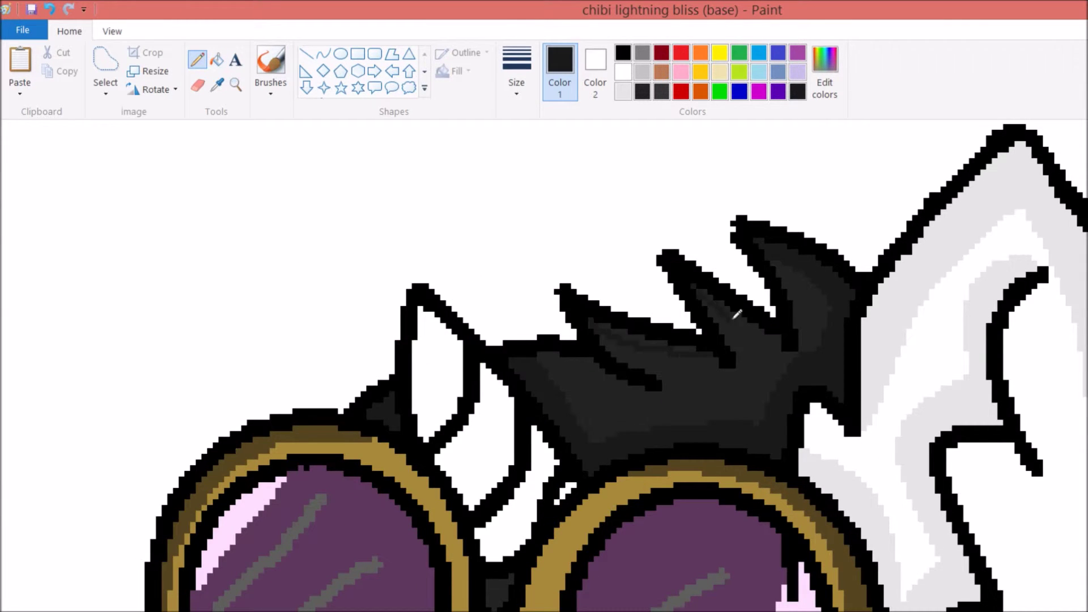
left_click(217, 60)
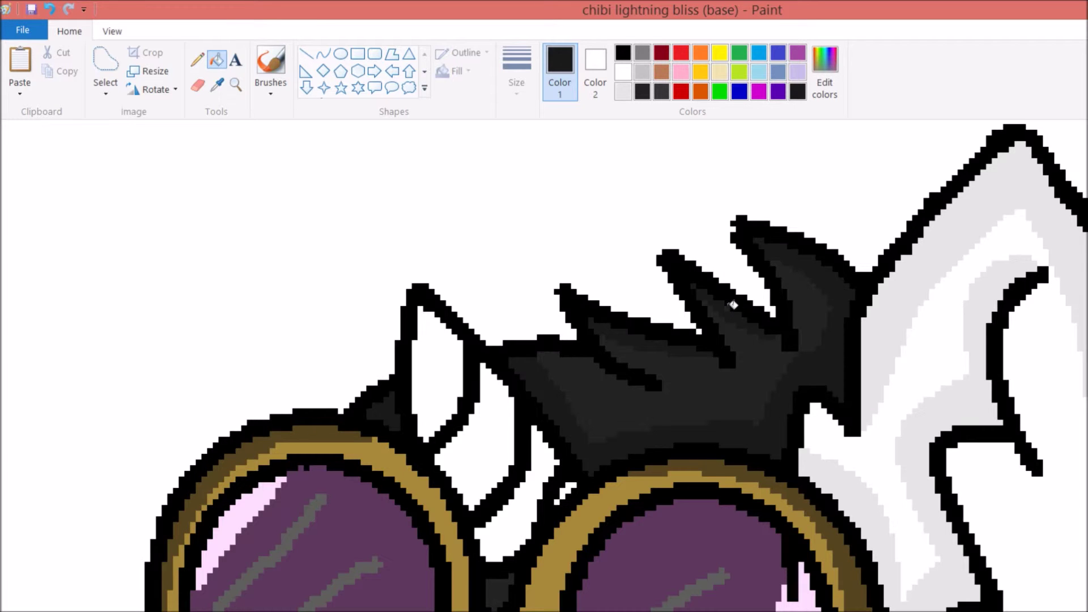
Switch to Skype and send a role-play reply containing "the swings"
key("alt+Tab")
type("the swings")
key("Return")
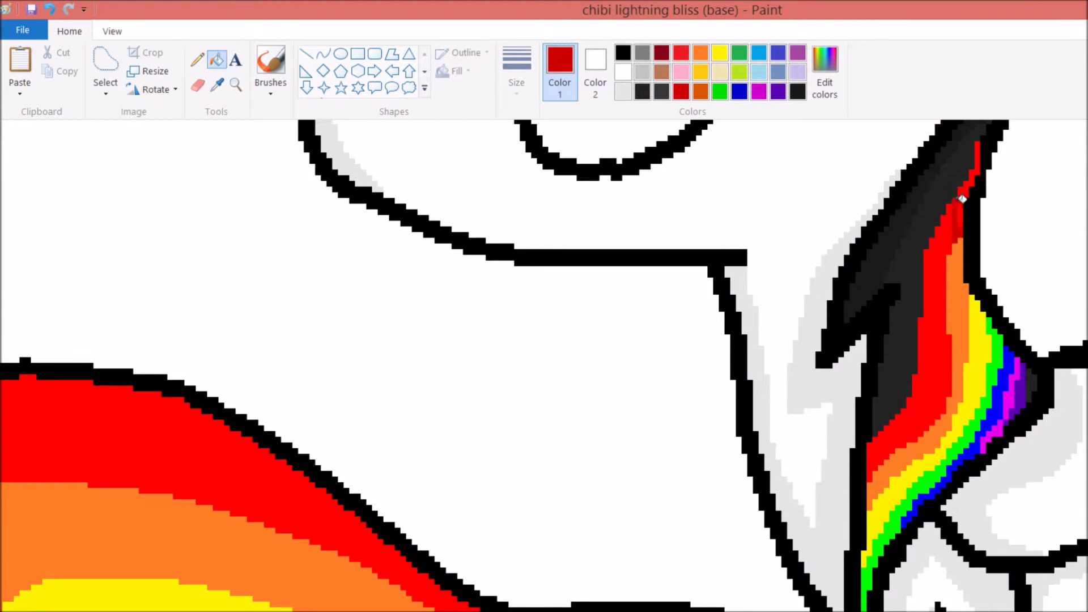
Shade the outer edge of the neck mane's red, orange and yellow stripes with darker tones of each colour
left_click_drag(957, 241, 962, 257)
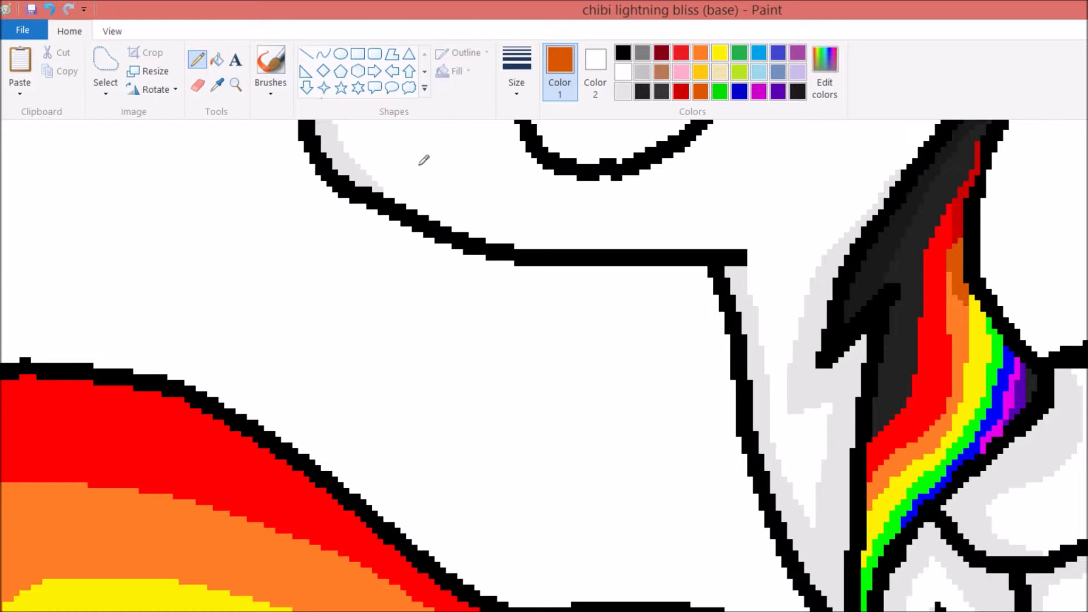
left_click(824, 73)
left_click(502, 491)
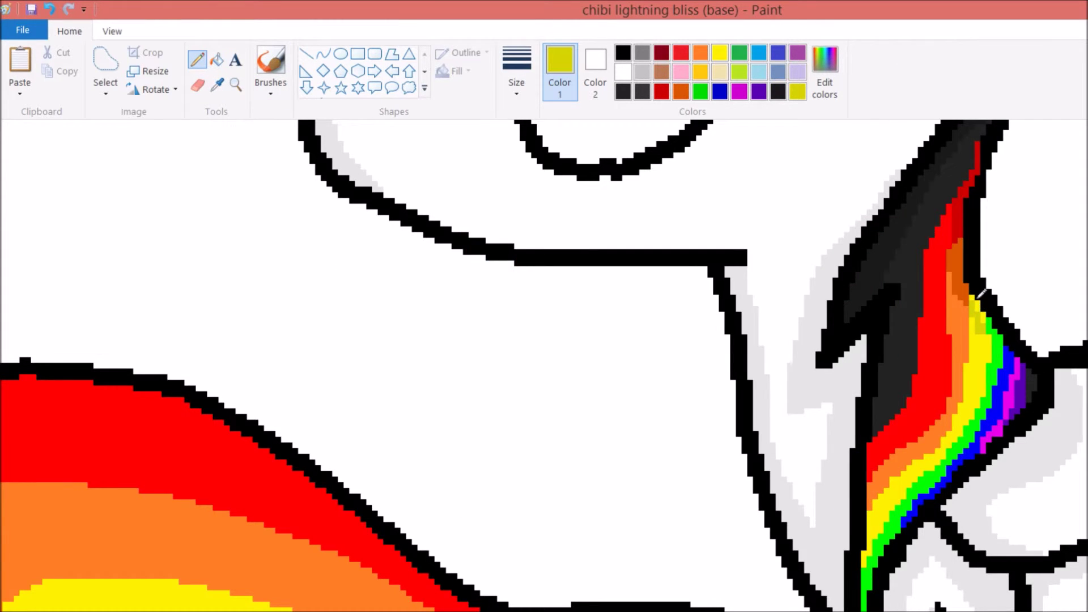
left_click_drag(981, 293, 989, 308)
Send the chat reply "lol" in Skype
type("lol")
key("Return")
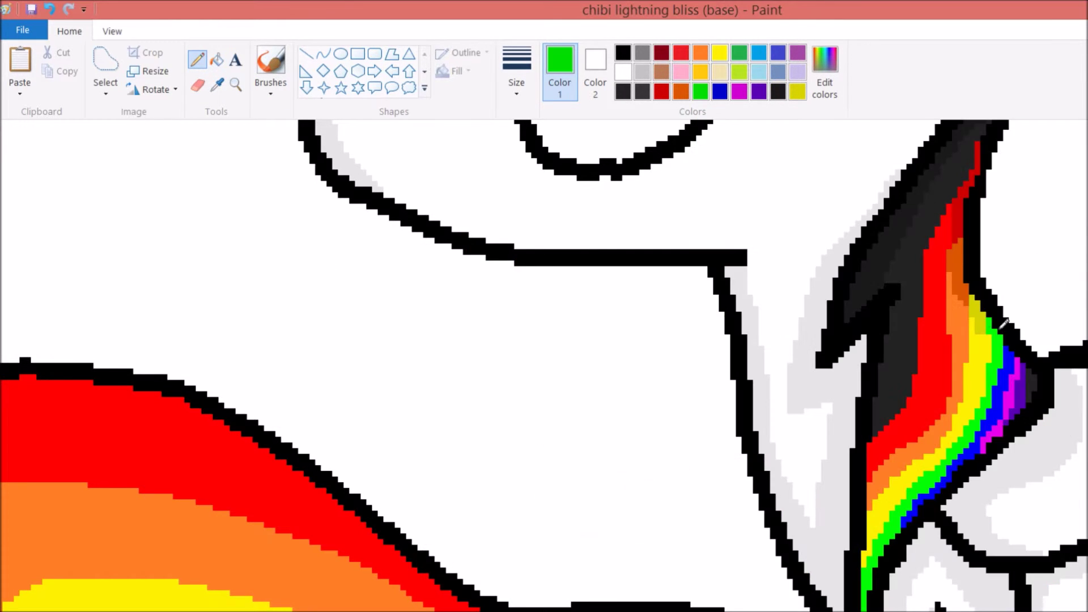
Outline and fill light grey shading on each section of the pony's horn
scroll(992, 322, "down", 5)
scroll(680, 340, "up", 15)
left_click(217, 85)
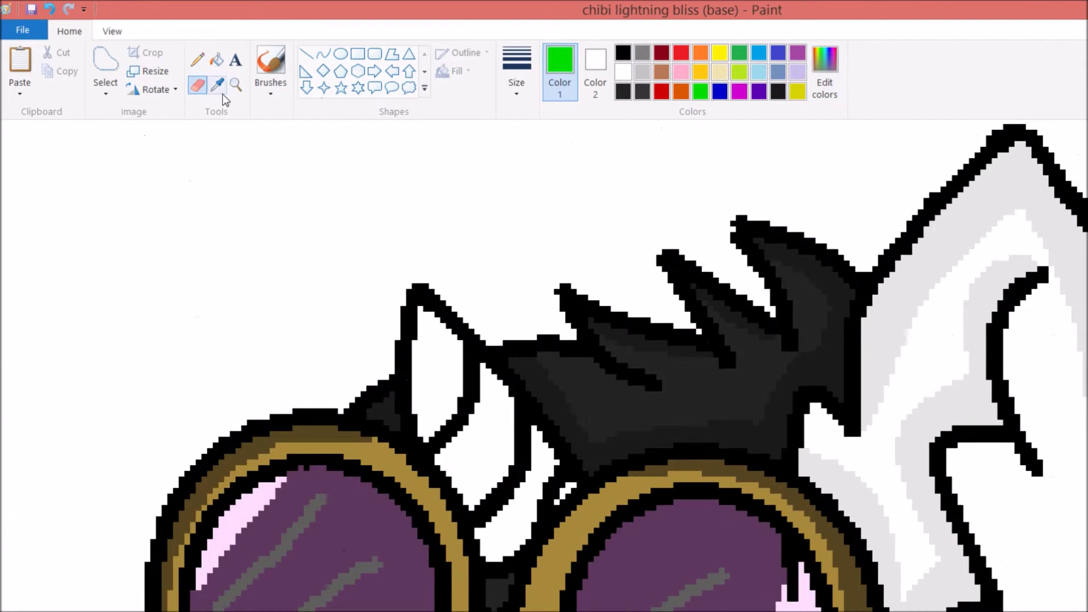
left_click(405, 309)
mouse_move(414, 315)
left_mouse_down()
mouse_move(435, 324)
mouse_move(426, 420)
left_mouse_up()
left_click_drag(481, 400, 449, 451)
left_click_drag(538, 448, 493, 532)
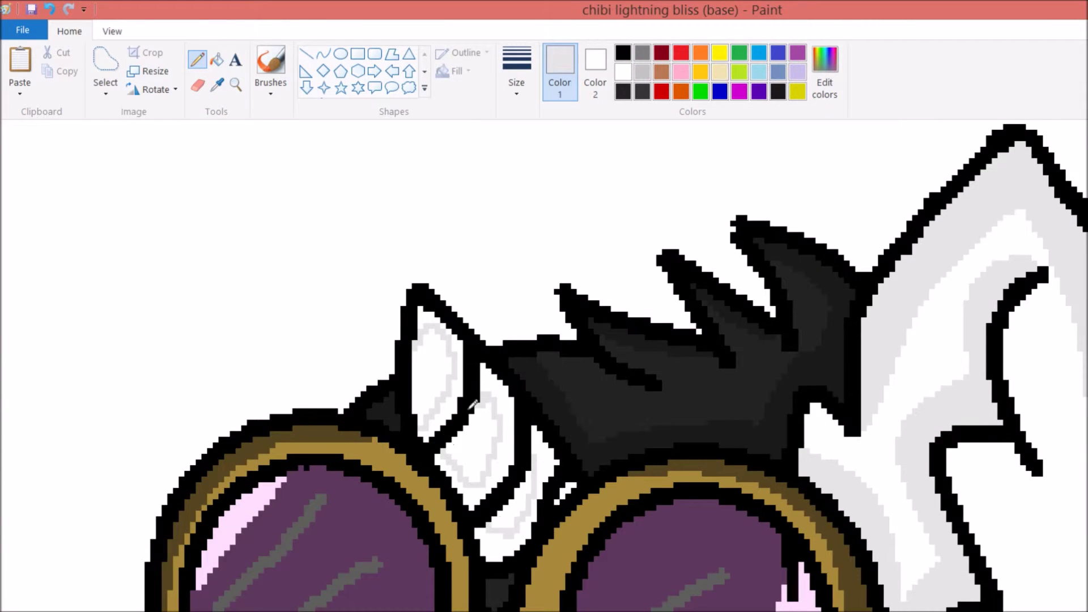
left_click(217, 58)
left_click(451, 379)
left_click(544, 462)
Shade the upper part of the tail's dark grey base in near-black
scroll(764, 357, "down", 15)
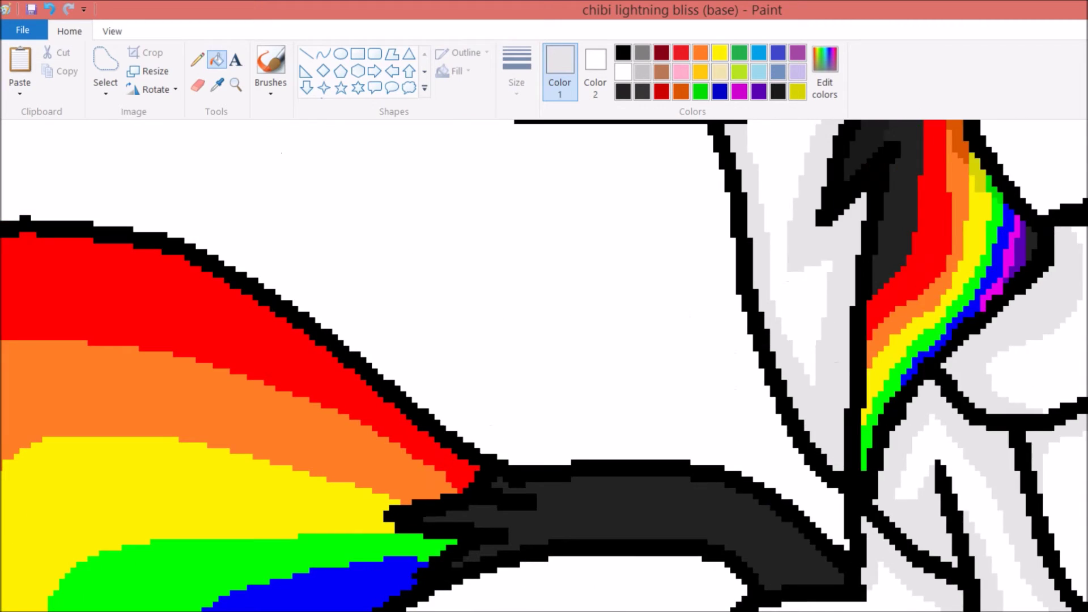
left_click(688, 113)
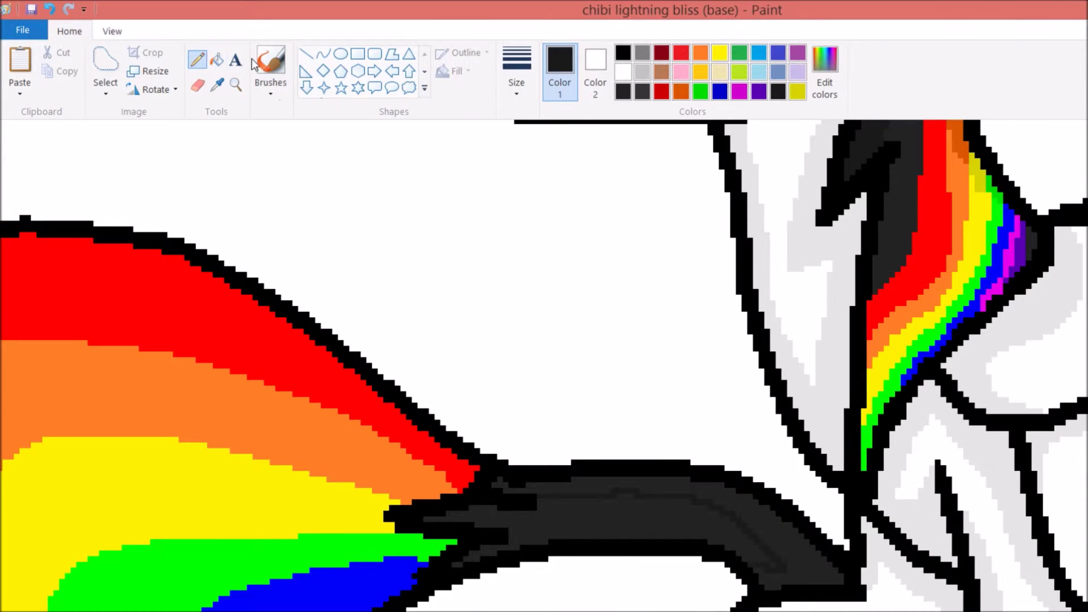
scroll(544, 363, "left", 3)
Shade the outer point of the tail's red stripe in dark red
left_click(217, 85)
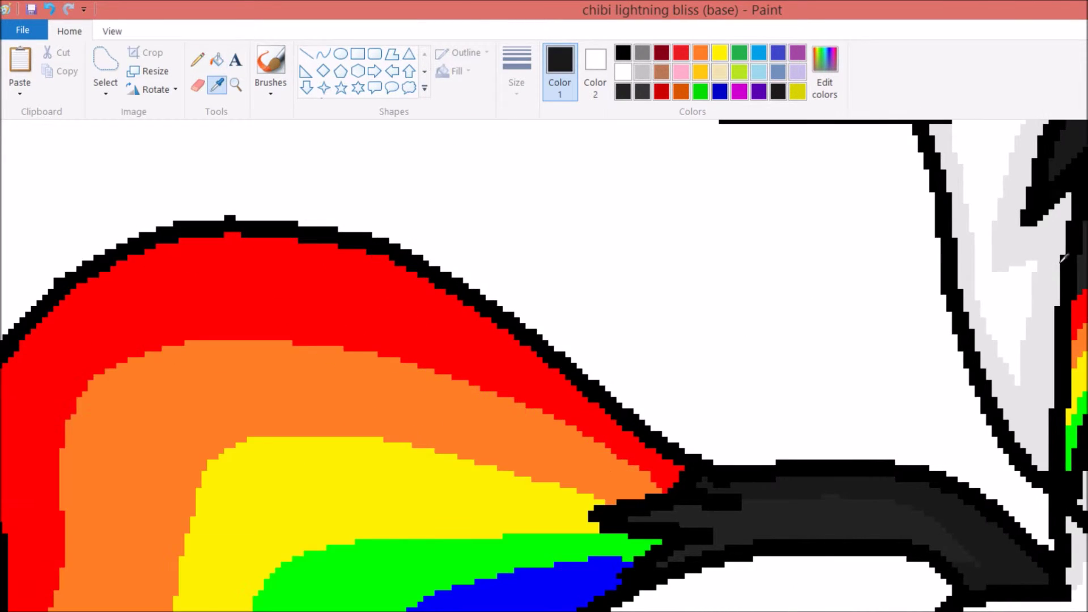
left_click(271, 368)
scroll(270, 368, "up", 5)
mouse_move(271, 369)
left_mouse_down()
mouse_move(379, 318)
mouse_move(433, 212)
left_mouse_up()
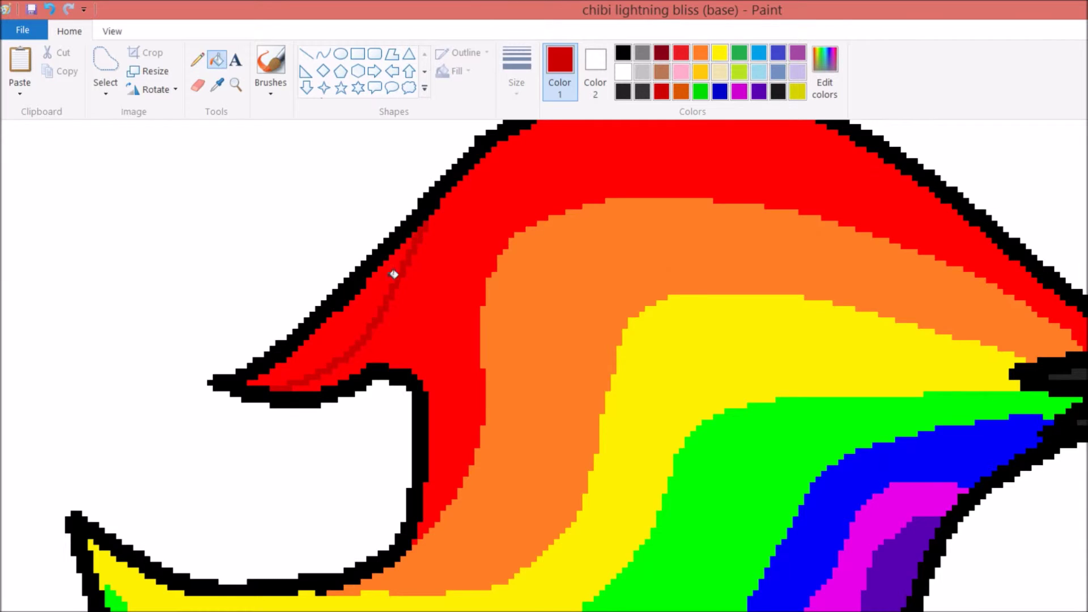
scroll(403, 277, "down", 3)
left_click(681, 91)
scroll(706, 324, "up", 3)
Shade the tail's blue and green stripes near the dark base with darker blue and darker green
scroll(705, 324, "down", 5)
left_click(720, 92)
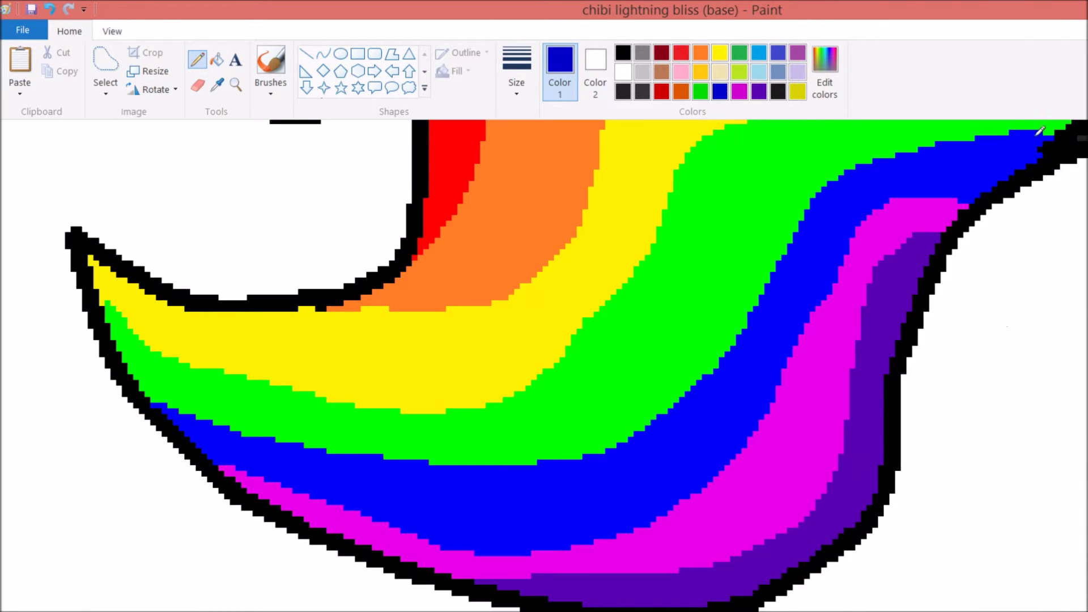
scroll(577, 366, "up", 3)
left_click(700, 91)
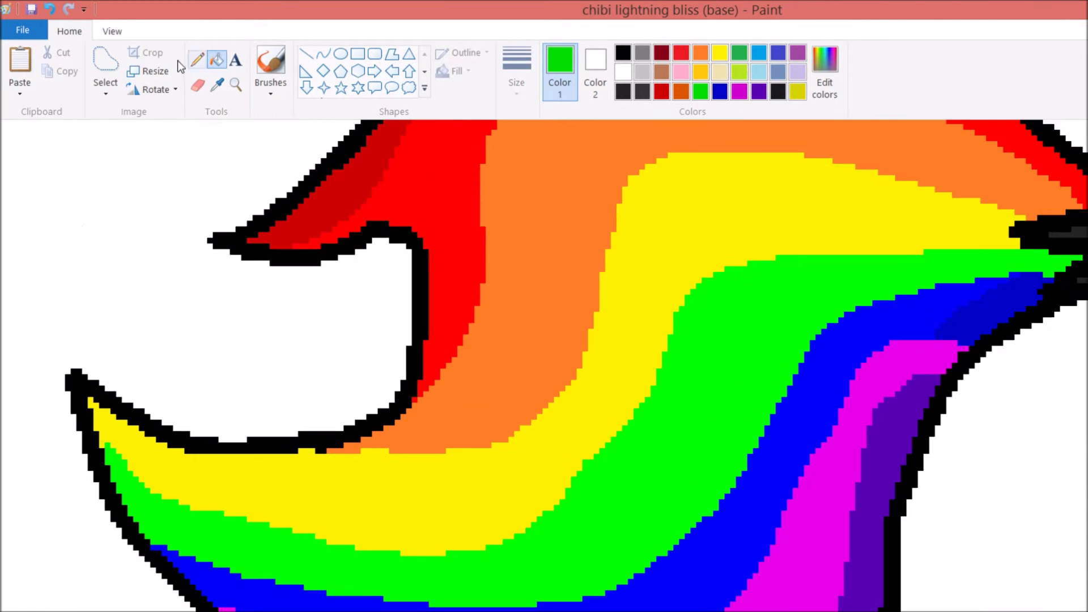
Shade the tail's magenta and purple stripes along the inner edge with darker magenta and a newly mixed dark purple
scroll(708, 254, "down", 3)
left_click(739, 91)
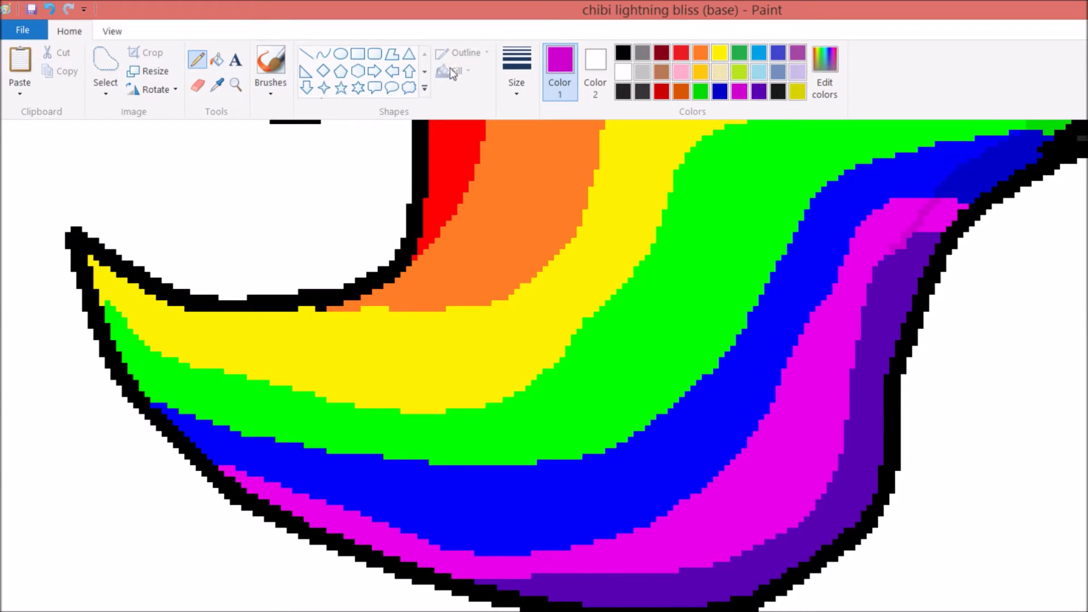
left_click_drag(895, 250, 884, 335)
left_click(825, 73)
left_click(503, 491)
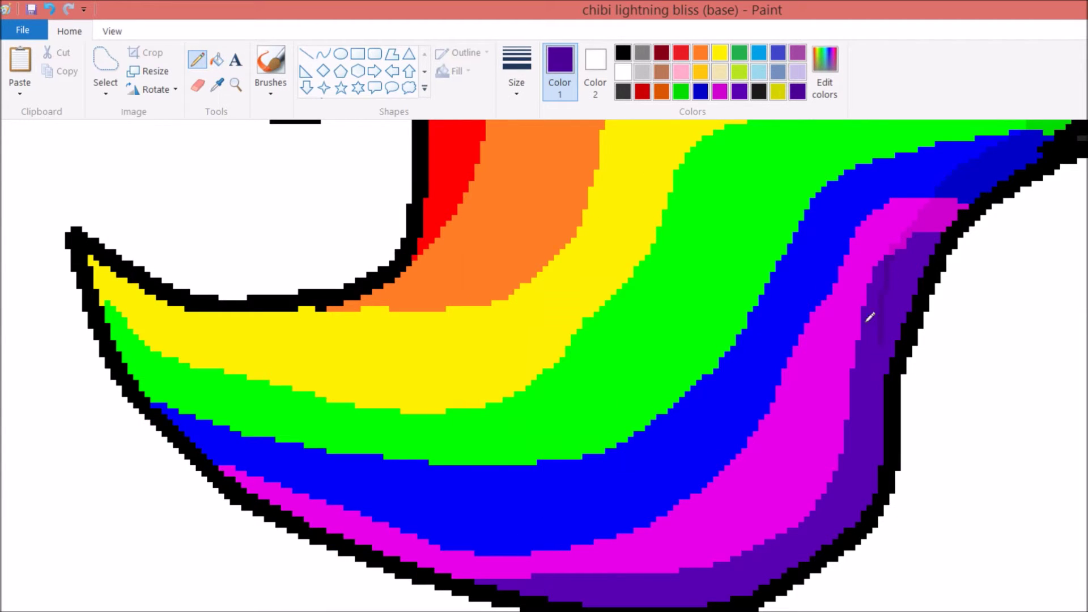
left_click(217, 59)
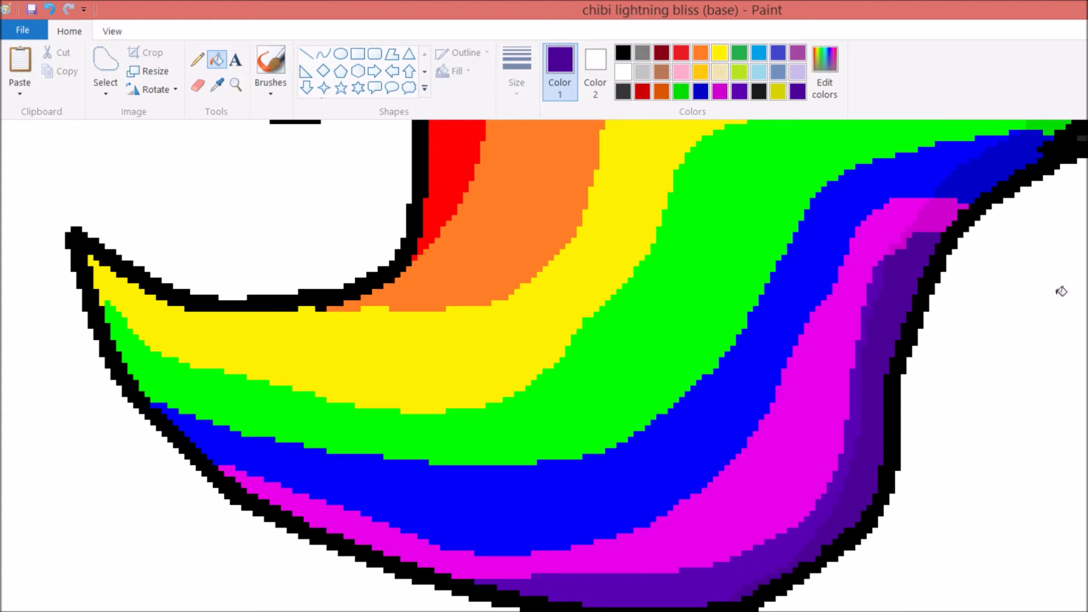
Outline and fill dark yellow shading on the yellow stripe at the tail's curled tip
scroll(902, 262, "up", 3)
left_click(778, 91)
left_click(198, 58)
left_click_drag(128, 458, 189, 440)
left_click(217, 59)
left_click(113, 419)
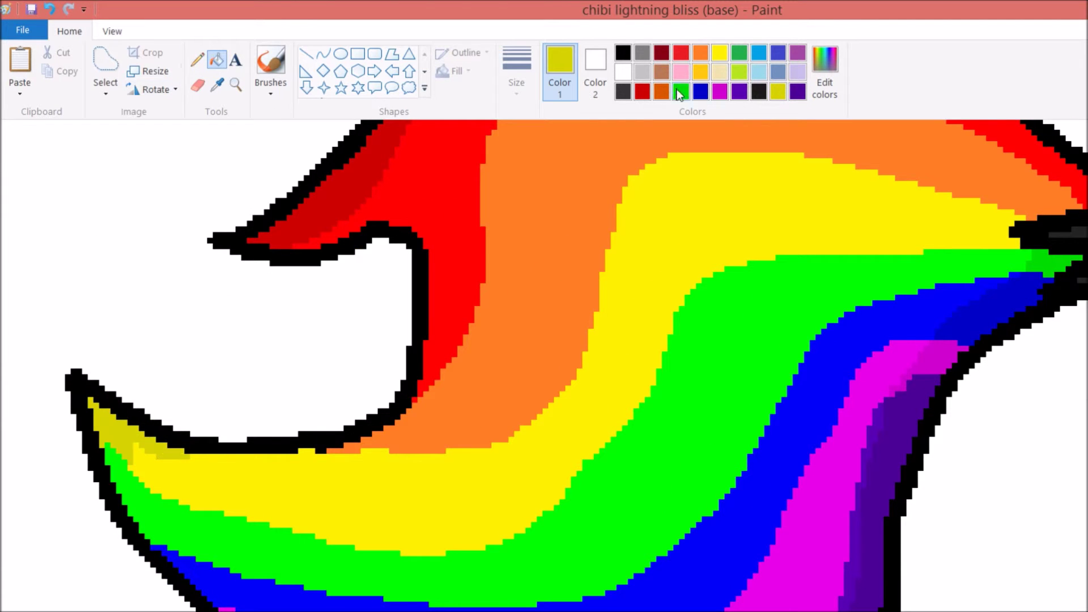
Outline and fill dark green shading on the green stripe at the tail's curled tip
left_click(680, 91)
left_click(197, 59)
left_click_drag(128, 461, 175, 534)
left_click(216, 60)
left_click(136, 510)
Shade the blue stripe near the tail's curled tip in dark blue
left_click(701, 91)
left_click(197, 59)
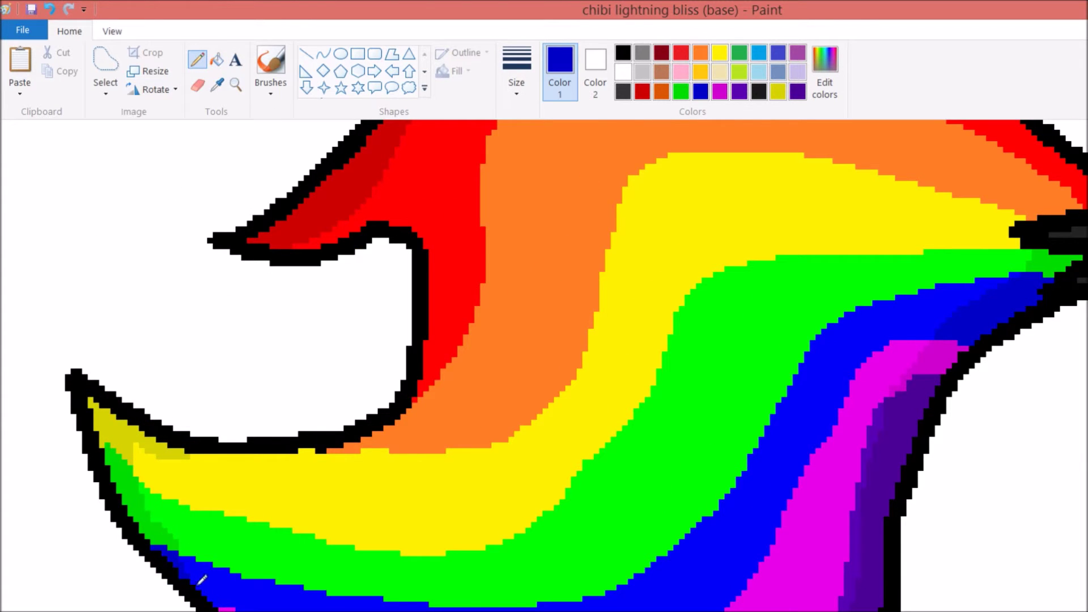
scroll(362, 362, "down", 3)
scroll(363, 363, "up", 1)
Switch to Skype, send a role-play message containing "drawing a flower", and return to Paint
key("alt+Tab")
type("dalas: *drawing a flower")
key("Return")
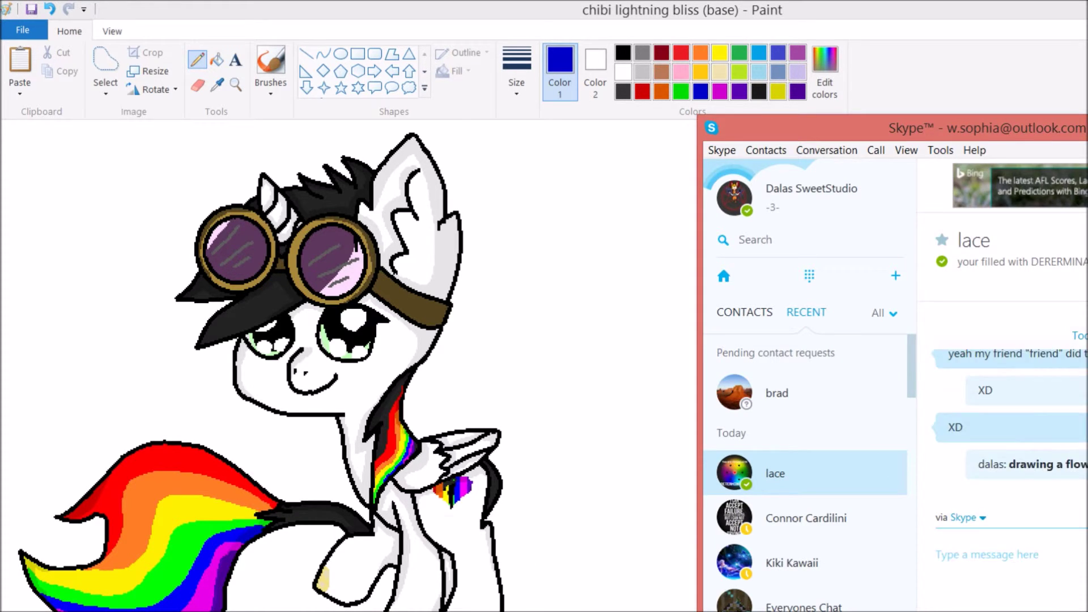
key("alt+Tab")
Mix a darker brown and shade the goggles' strap beside the lens and the bridge between the lenses
scroll(242, 227, "up", 5)
left_click(824, 74)
left_click(505, 491)
mouse_move(482, 319)
left_mouse_down()
mouse_move(619, 408)
mouse_move(391, 295)
left_mouse_up()
scroll(543, 363, "left", 5)
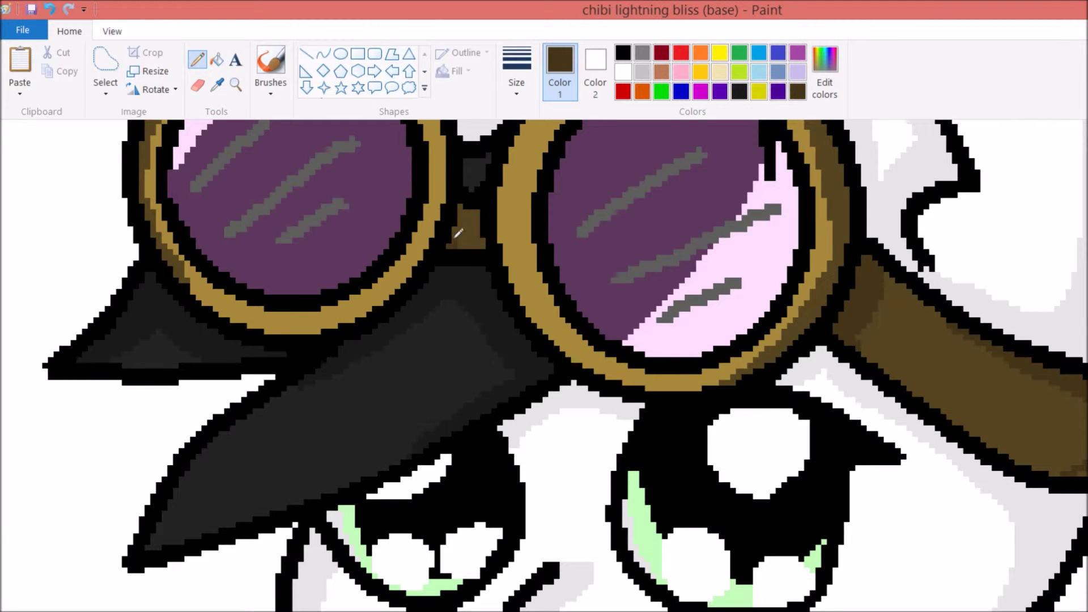
scroll(475, 236, "up", 3)
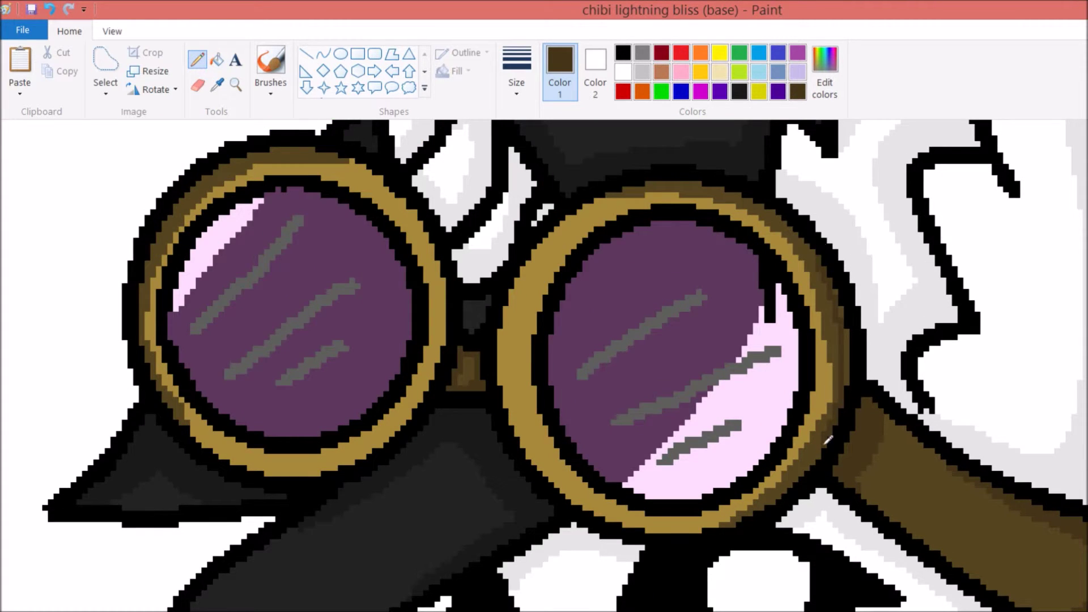
Mix a darker gold and shade the goggles' golden rims
left_click(824, 74)
left_click(867, 335)
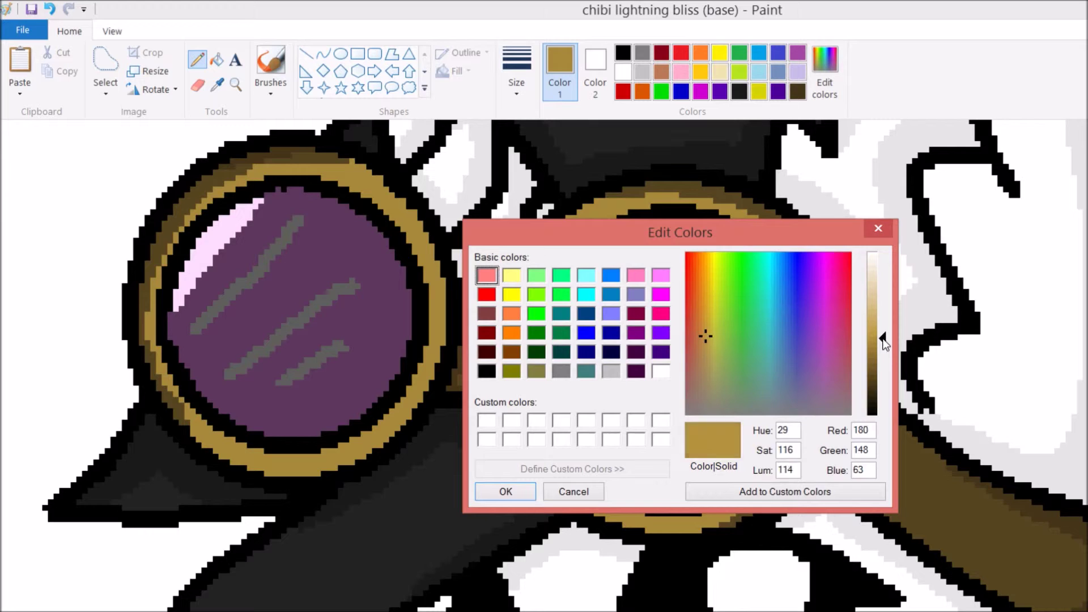
left_click(867, 348)
left_click(505, 490)
left_click_drag(365, 440, 423, 204)
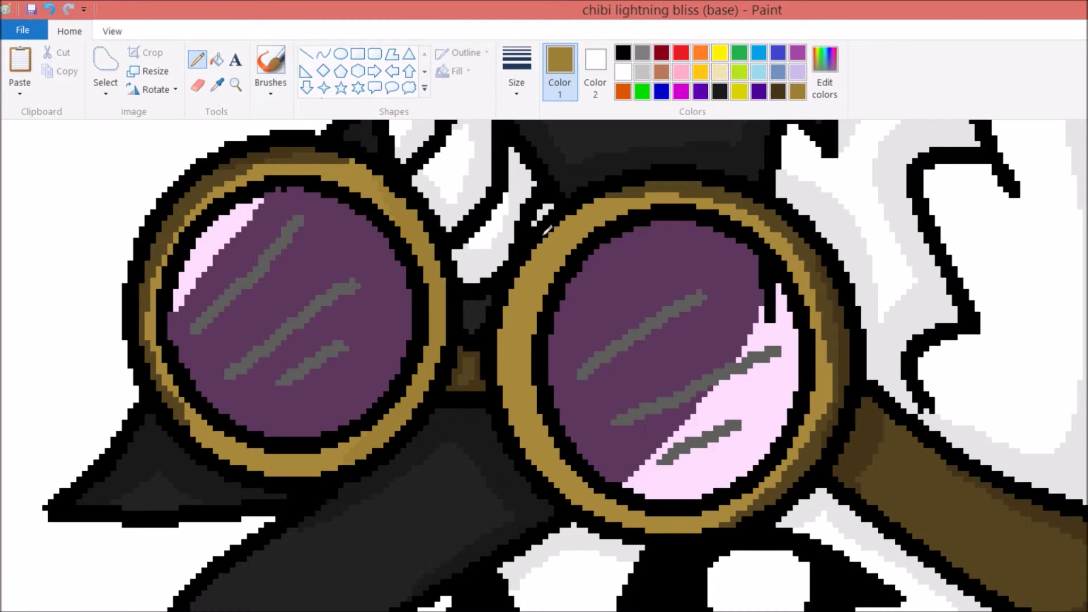
left_click(224, 66)
Switch to Skype and enter another role-play chat message
key("alt+Tab")
type("dalas")
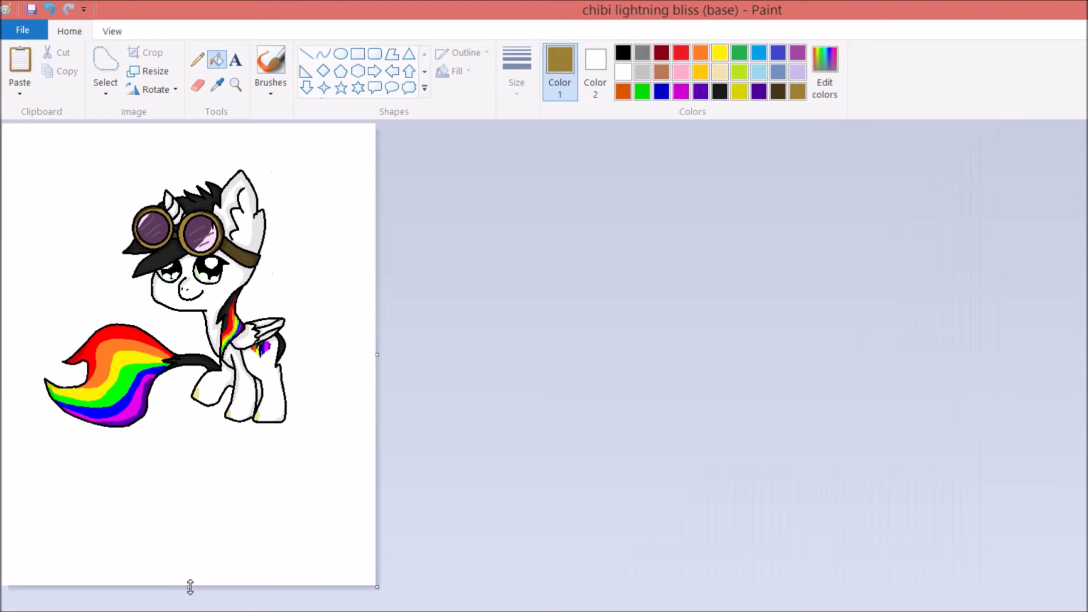
Trim the empty canvas around the pony and move the selected pony toward the canvas's left edge
left_click(108, 74)
left_click_drag(17, 363, 10, 381)
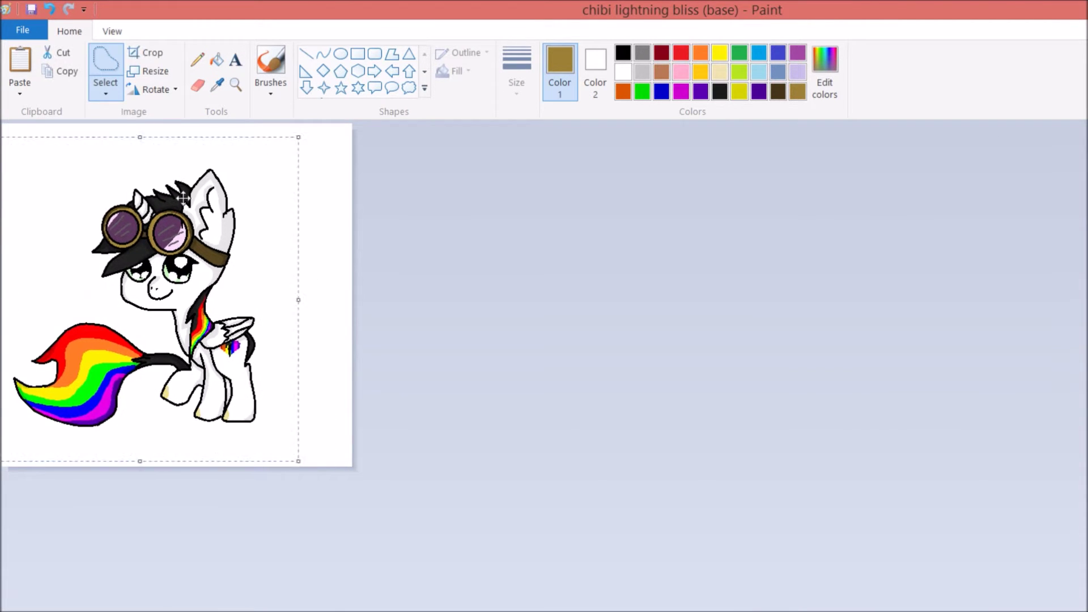
Outline a light green highlight band across the tail's green stripe, redrawing its second edge further out
left_click(235, 84)
left_click(244, 294)
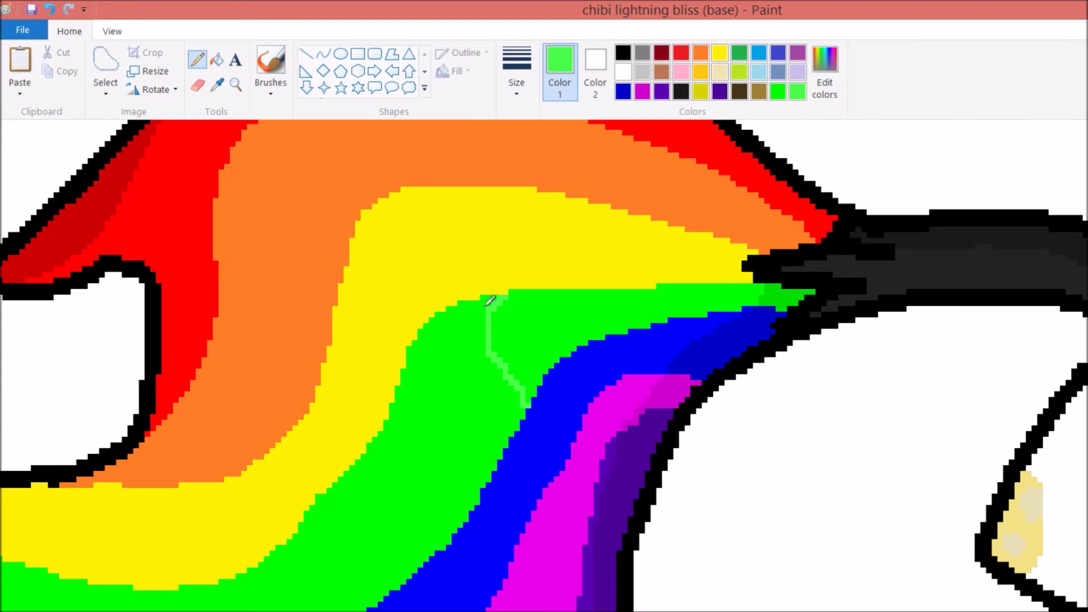
left_click_drag(441, 312, 474, 439)
key("ctrl+z")
left_click_drag(408, 347, 439, 548)
Fill the green stripe's highlight with light green and mix an even paler green for the band
left_click(216, 59)
left_click(497, 395)
left_click(453, 397)
left_click(825, 74)
left_click(505, 561)
left_click(51, 11)
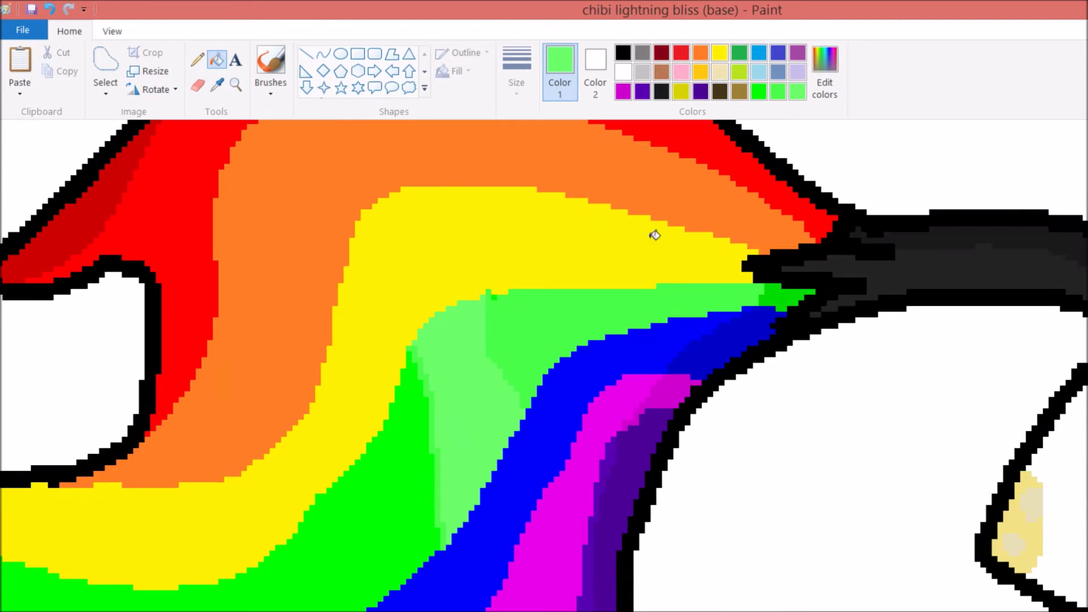
Mix a light yellow and add a highlight band across the tail's yellow stripe
left_click(824, 74)
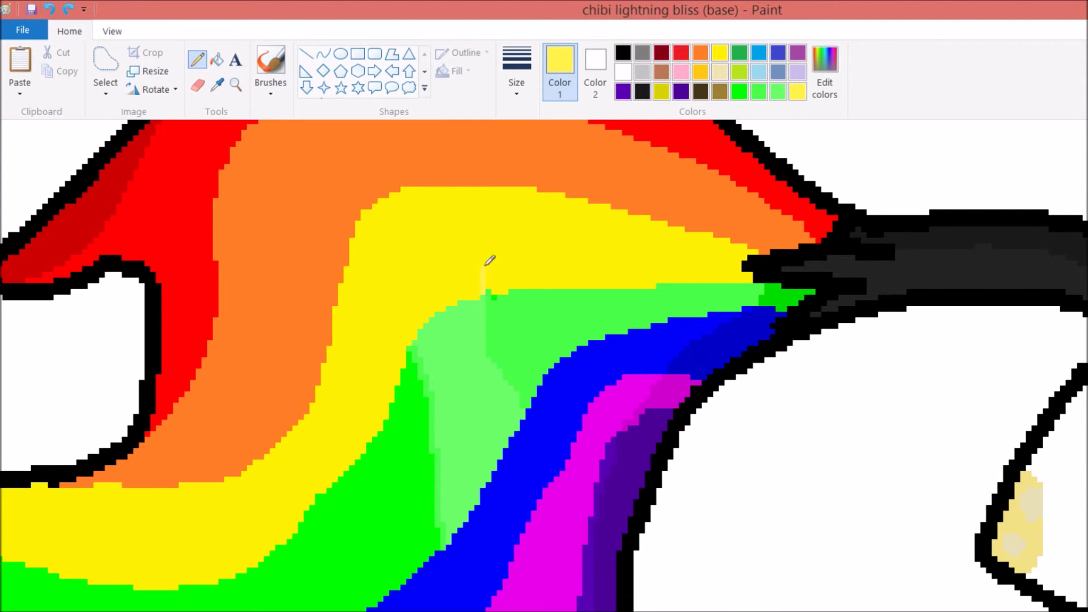
scroll(397, 263, "down", 5)
Mix a lighter blue and fill a highlight band across the tail's blue stripe
left_click(824, 73)
left_click(502, 556)
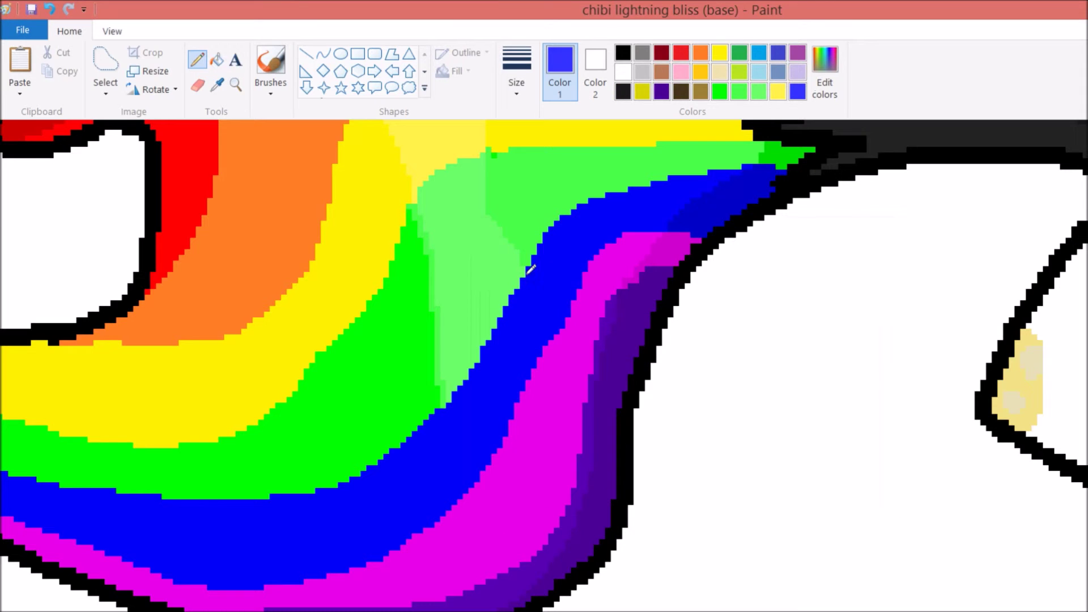
left_click(216, 59)
left_click(499, 351)
Mix a lighter magenta from the stripe's colour, then outline and fill a highlight band across the tail's magenta stripe
left_click(216, 85)
left_click(544, 396)
left_click(825, 74)
left_click(502, 490)
left_click(198, 59)
left_click_drag(493, 456, 524, 561)
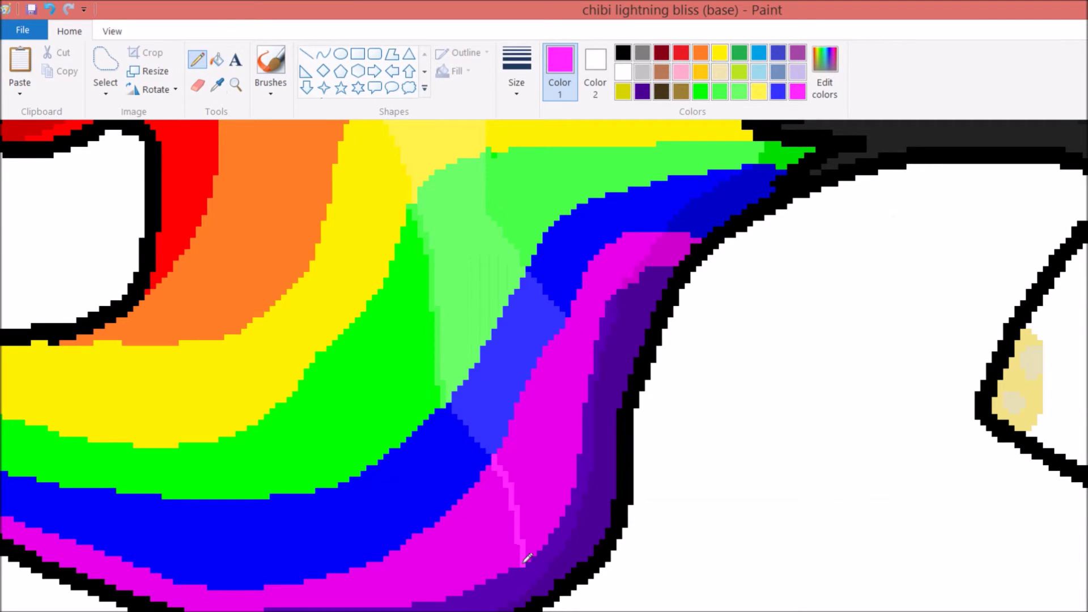
left_click(217, 60)
left_click(544, 425)
Mix a brighter violet and fill a highlight band across the tail's purple stripe
left_click(824, 74)
left_click(502, 490)
left_click(197, 59)
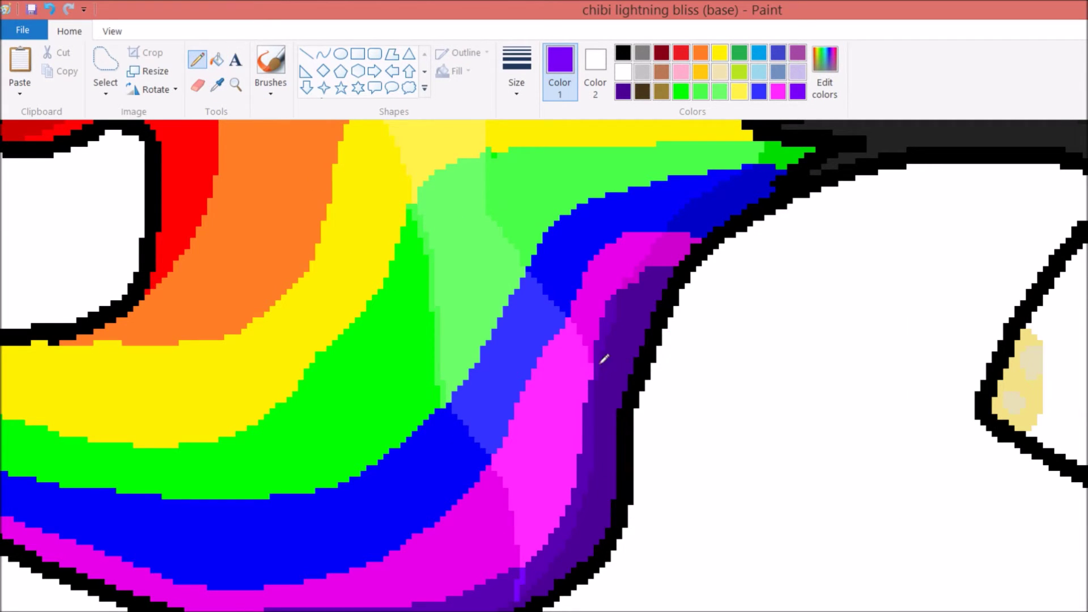
left_click(217, 60)
left_click(589, 453)
Mix a lighter tone of the dark purple shading and fill the highlight band across the tail's shaded purple edge
left_click(217, 85)
left_click(609, 396)
left_click(824, 74)
left_click(770, 491)
left_click(502, 491)
left_click(197, 59)
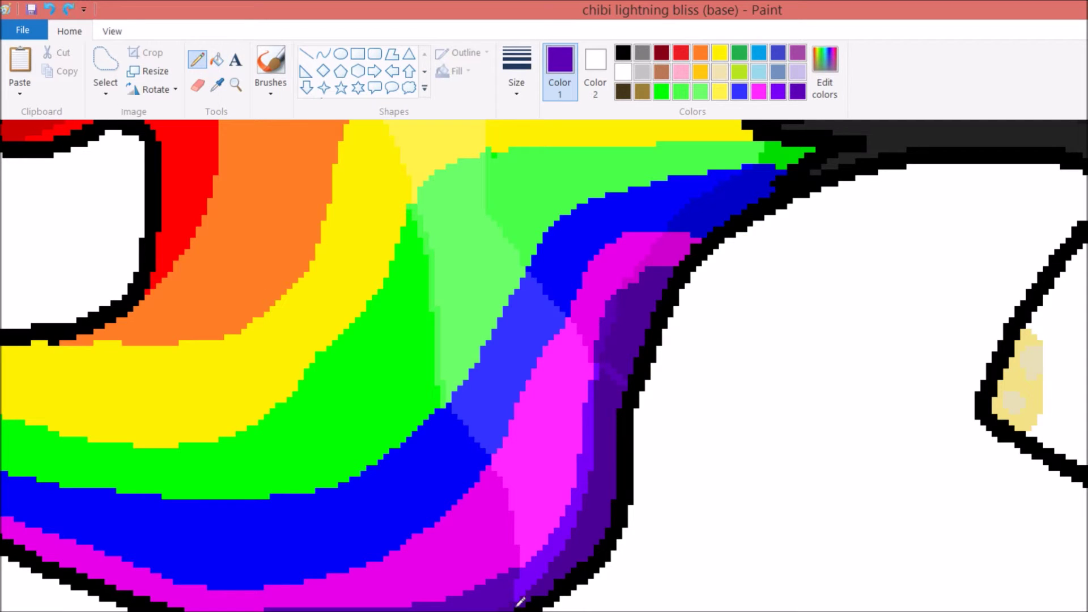
left_click(217, 59)
left_click(601, 442)
Mix a light orange and try a highlight edge across the tail's orange stripe
scroll(672, 410, "up", 5)
left_click(701, 53)
left_click(824, 74)
left_click(503, 491)
left_click(197, 59)
left_click_drag(425, 262, 455, 334)
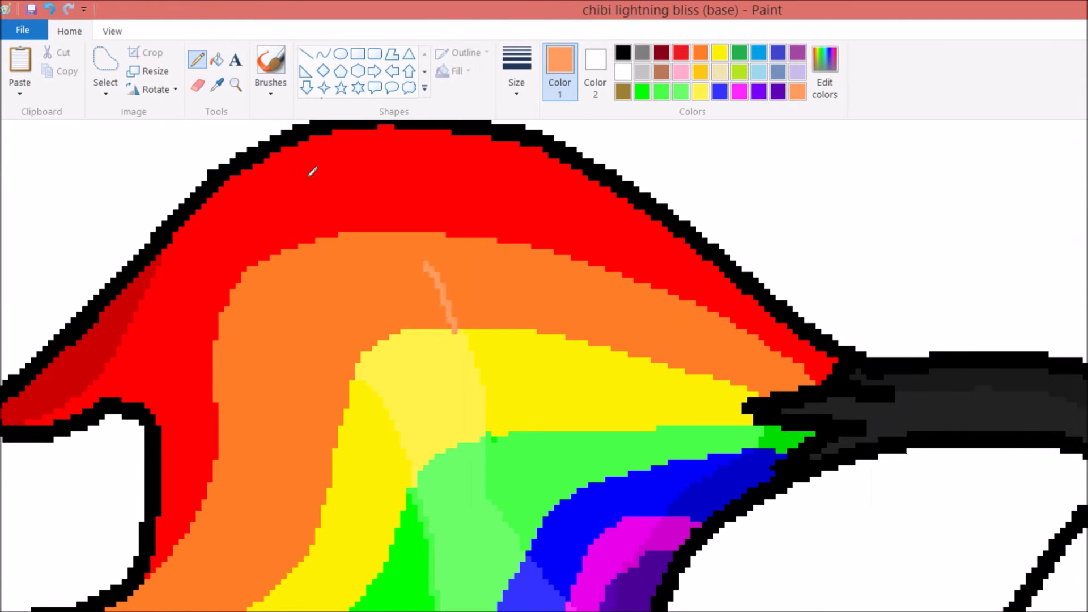
Mix a paler yellow and refill the yellow stripe's highlight band with it
left_click(825, 68)
left_click(503, 491)
left_click(825, 68)
left_click(503, 491)
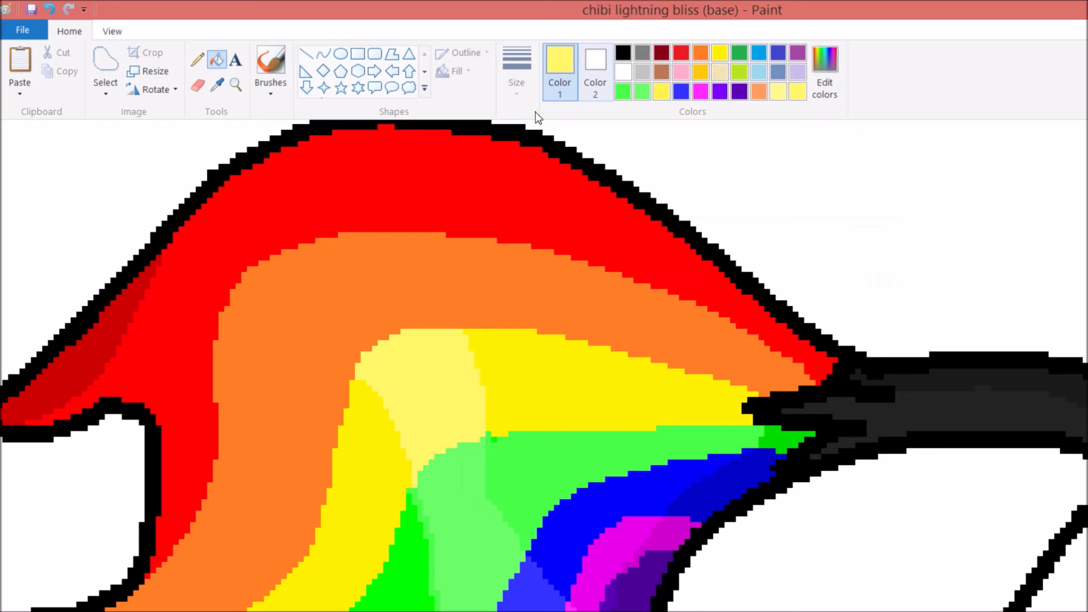
Outline both edges of the highlight band on the tail's orange stripe and fill it with light orange
left_click(460, 320)
left_click_drag(460, 320, 424, 232)
left_click_drag(349, 377, 303, 250)
left_click(217, 60)
left_click(385, 284)
Mix a light red, then outline and fill a highlight band across the tail's red stripe
left_click(681, 53)
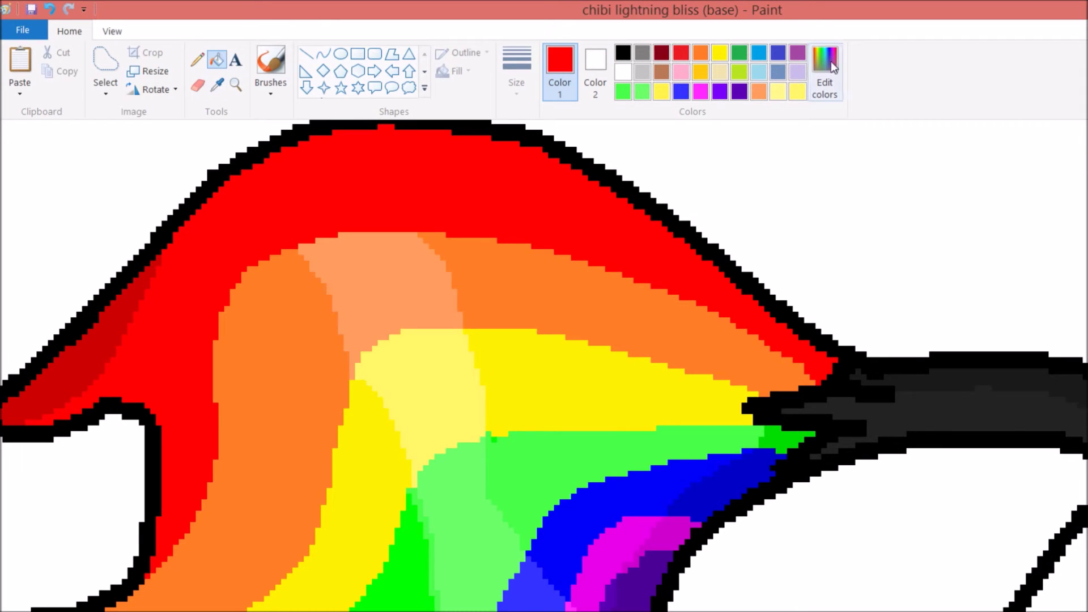
left_click(825, 68)
left_click(503, 491)
left_click(198, 59)
left_click_drag(429, 231, 369, 138)
left_click_drag(288, 250, 297, 149)
left_click(217, 60)
left_click(335, 182)
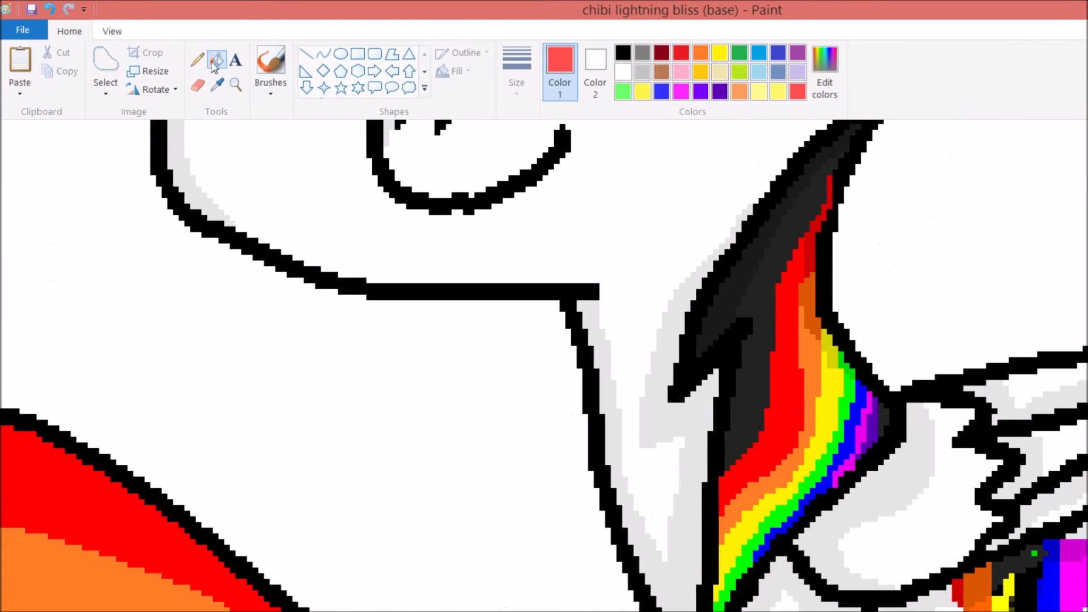
Outline and fill a light red highlight on the neck mane's red stripe
left_click(197, 59)
left_click_drag(796, 328, 776, 391)
left_click(217, 60)
left_click(787, 369)
Outline and fill a light orange highlight on the neck mane's orange stripe
left_click(739, 91)
left_click(197, 59)
left_click_drag(808, 333, 817, 409)
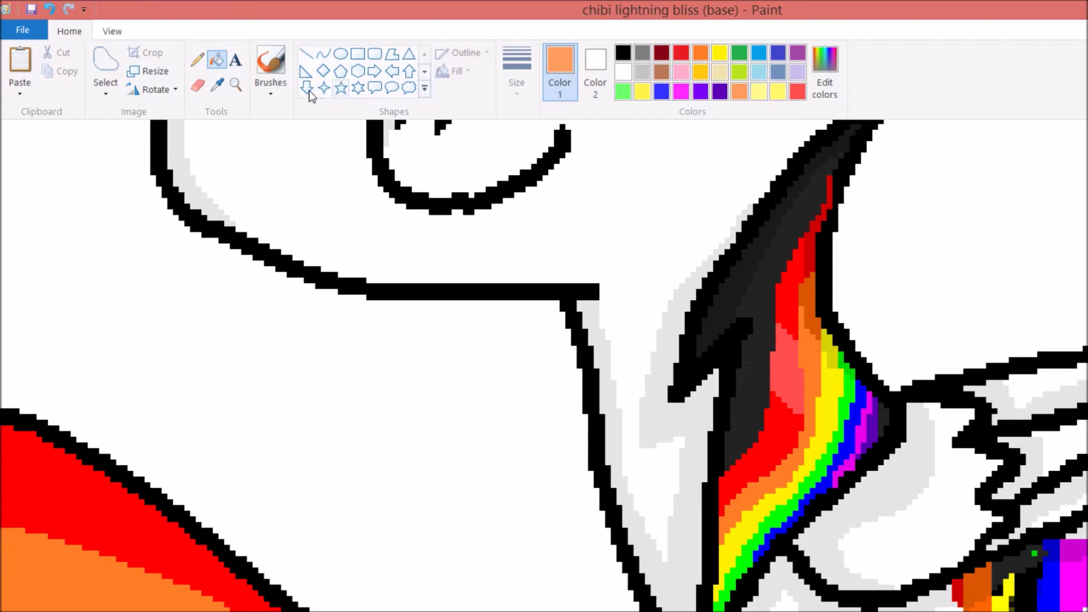
left_click(217, 59)
left_click(809, 385)
Outline a pale yellow highlight on the neck mane's yellow stripe and fill it
left_click(758, 91)
left_click(197, 60)
left_click_drag(824, 340, 839, 431)
left_click(217, 59)
left_click(830, 396)
Continue the neck mane's highlight across the green, blue, magenta and purple stripes with their lighter tints
left_click(623, 91)
scroll(844, 254, "down", 5)
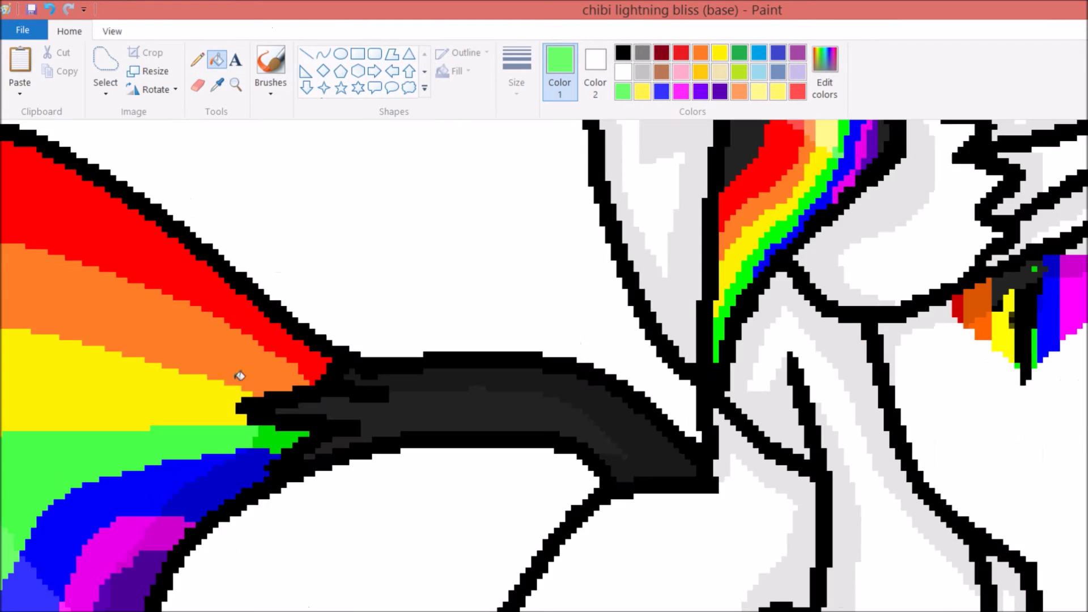
scroll(845, 254, "up", 3)
left_click(661, 91)
left_click_drag(861, 249, 846, 309)
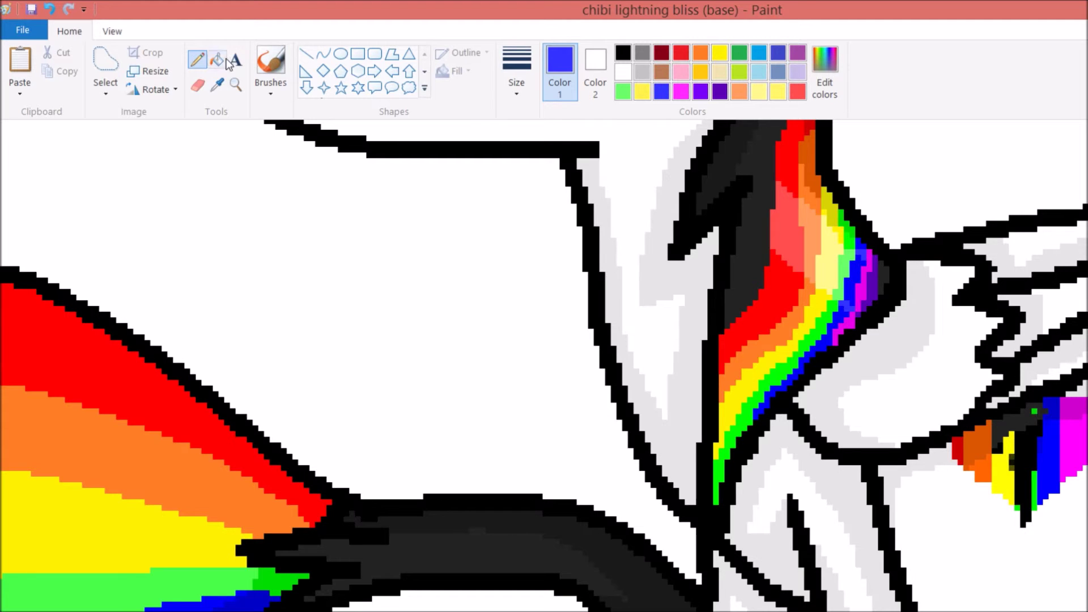
left_click(217, 59)
left_click(856, 277)
left_click(681, 91)
left_click(197, 59)
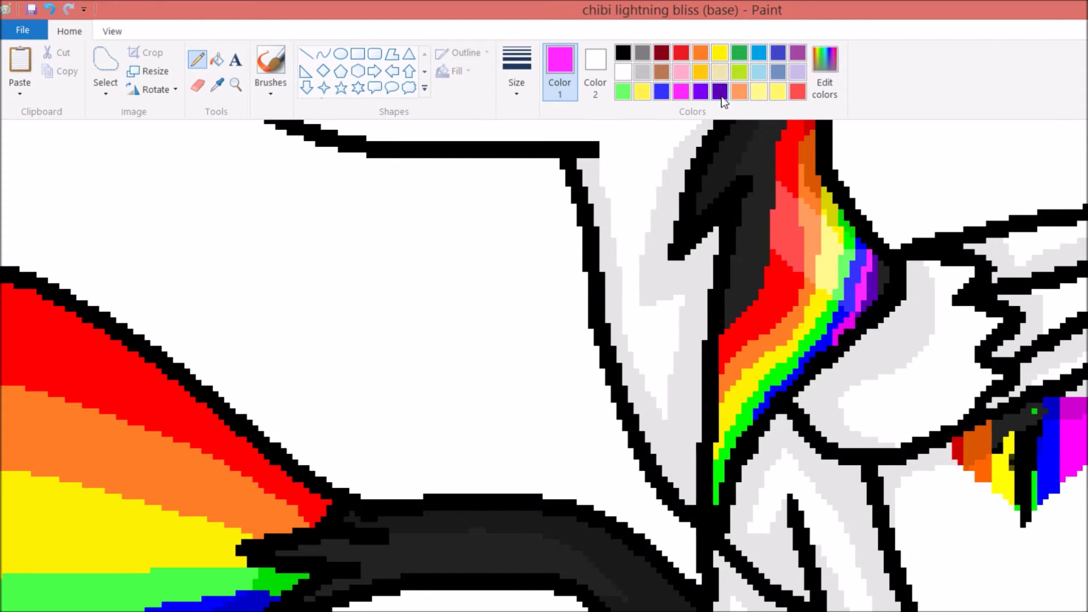
Mix two dark greys, then outline and fill a highlight across the lit and shaded parts of the neck mane's black section
left_click(824, 68)
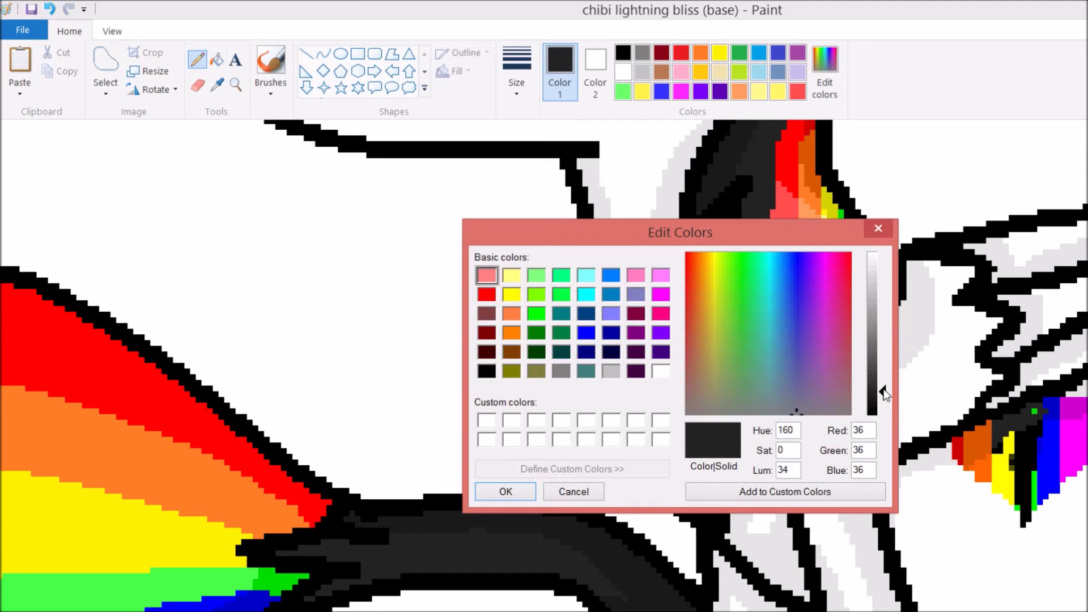
left_click(504, 491)
scroll(760, 283, "up", 3)
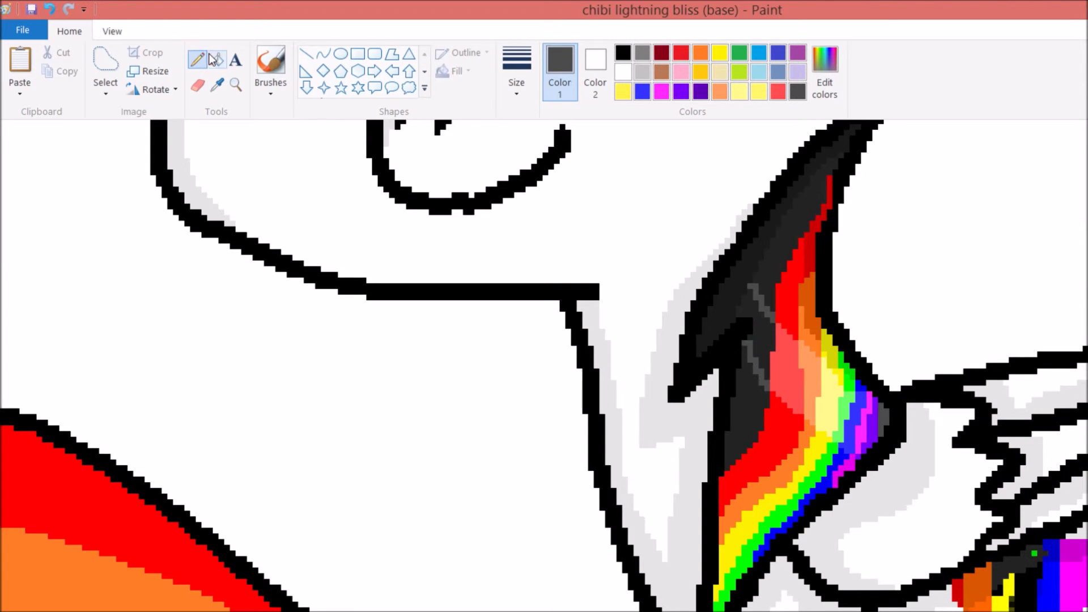
scroll(819, 168, "up", 3)
left_click(824, 68)
left_click(504, 491)
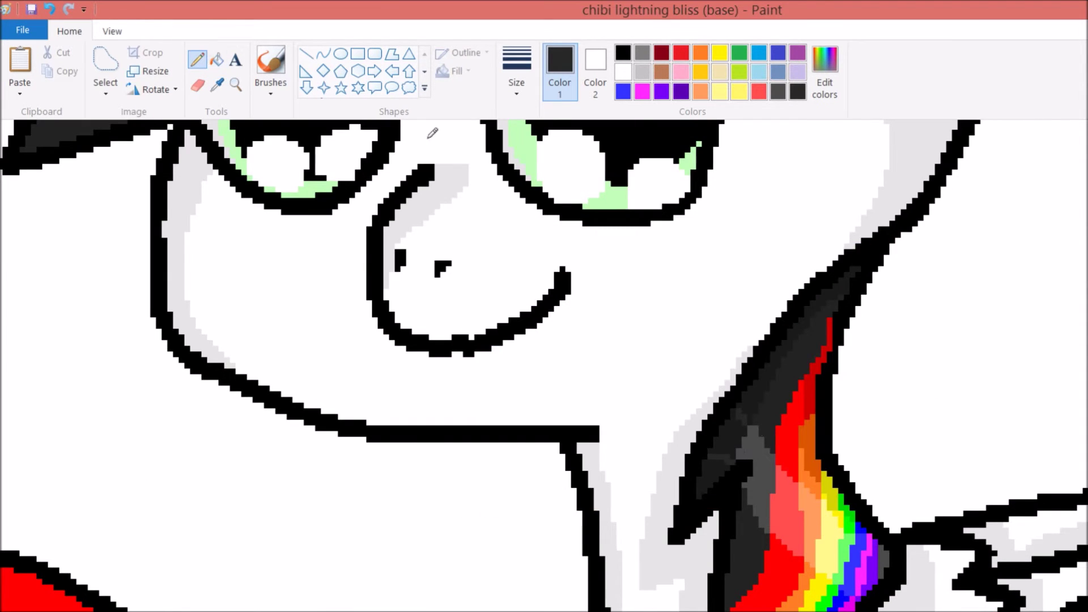
left_click(217, 59)
scroll(396, 340, "down", 3)
Switch to Skype and send the roleplay reply "bird: *giggles" in the open chat
left_click(1058, 507)
type("bird: *giggles")
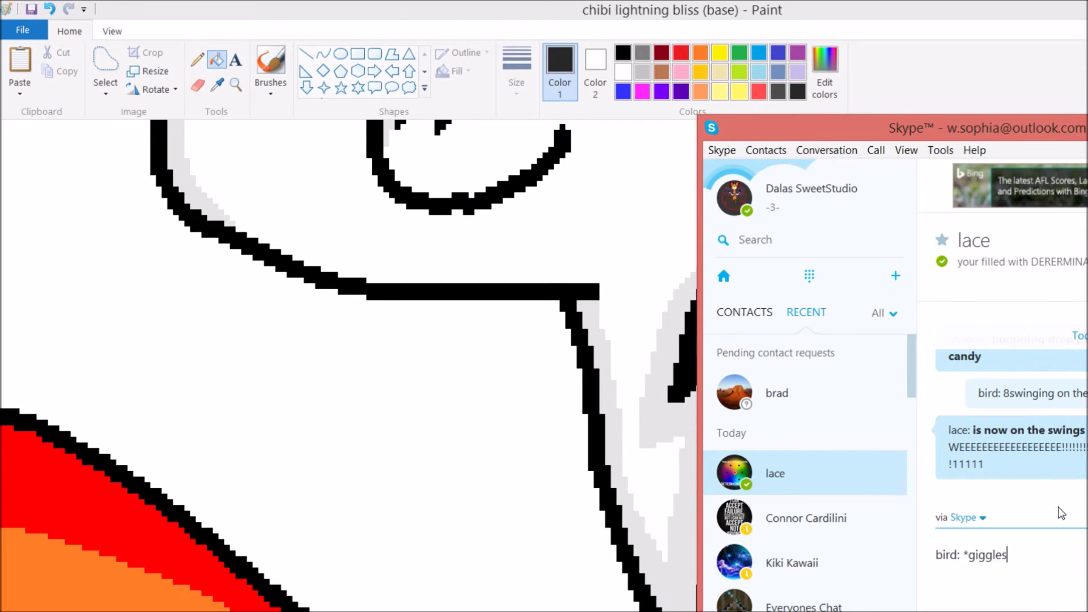
key("Return")
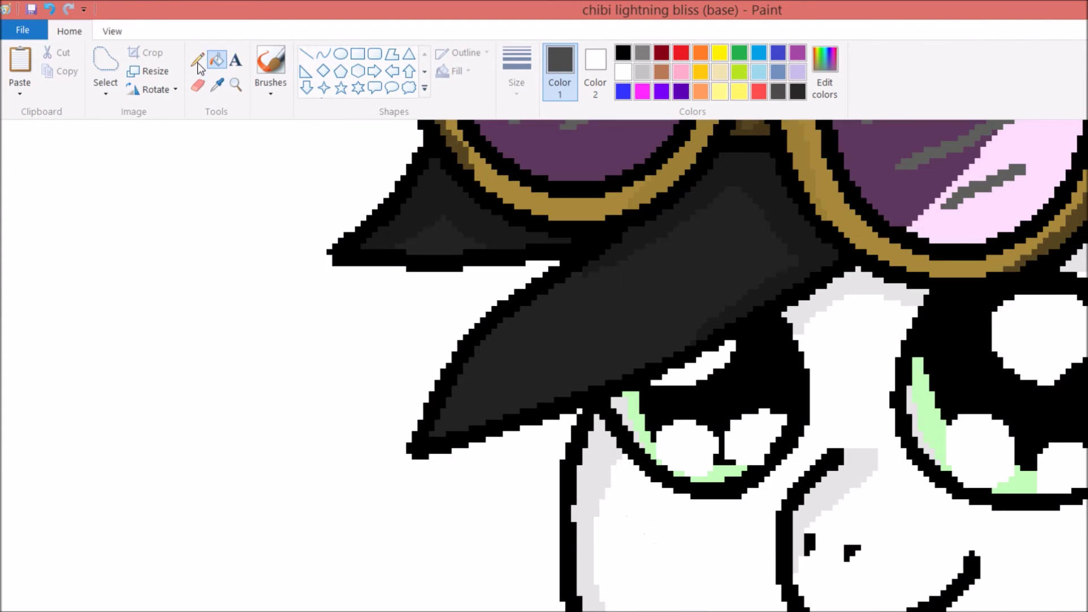
Outline and fill dark grey highlights near the tips of the two black fringe locks below the goggles
left_click(198, 58)
left_click_drag(432, 228, 460, 247)
left_click_drag(529, 307, 569, 375)
scroll(544, 363, "down", 2)
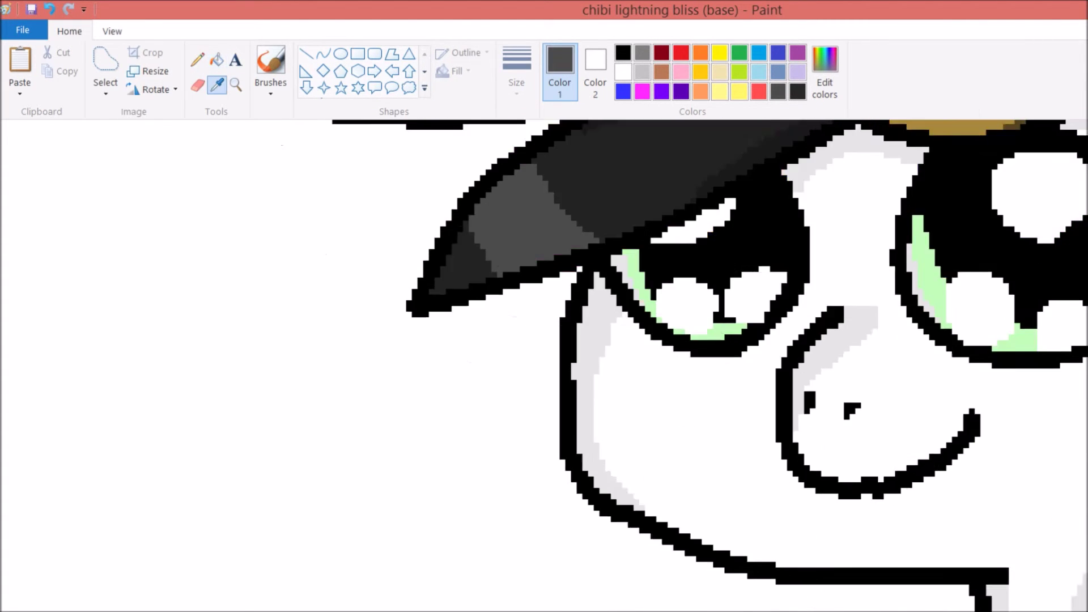
scroll(434, 362, "up", 4)
left_click(216, 59)
scroll(451, 355, "down", 3)
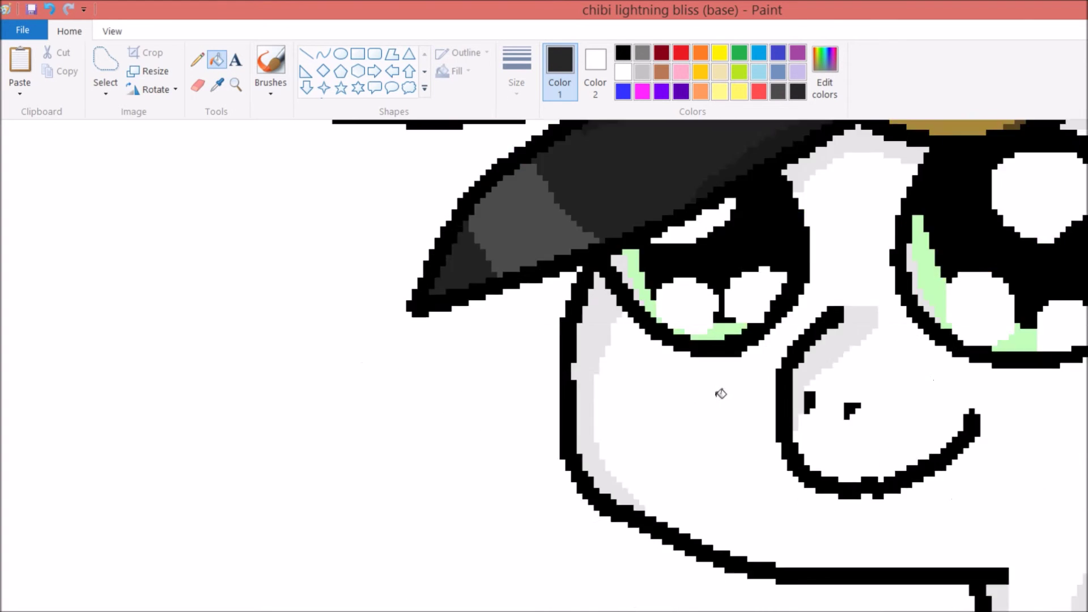
scroll(719, 393, "down", 3)
scroll(521, 275, "up", 3)
Mix a lighter purple, then outline and fill a diagonal highlight band across the left goggle lens
left_click(824, 62)
left_click(824, 372)
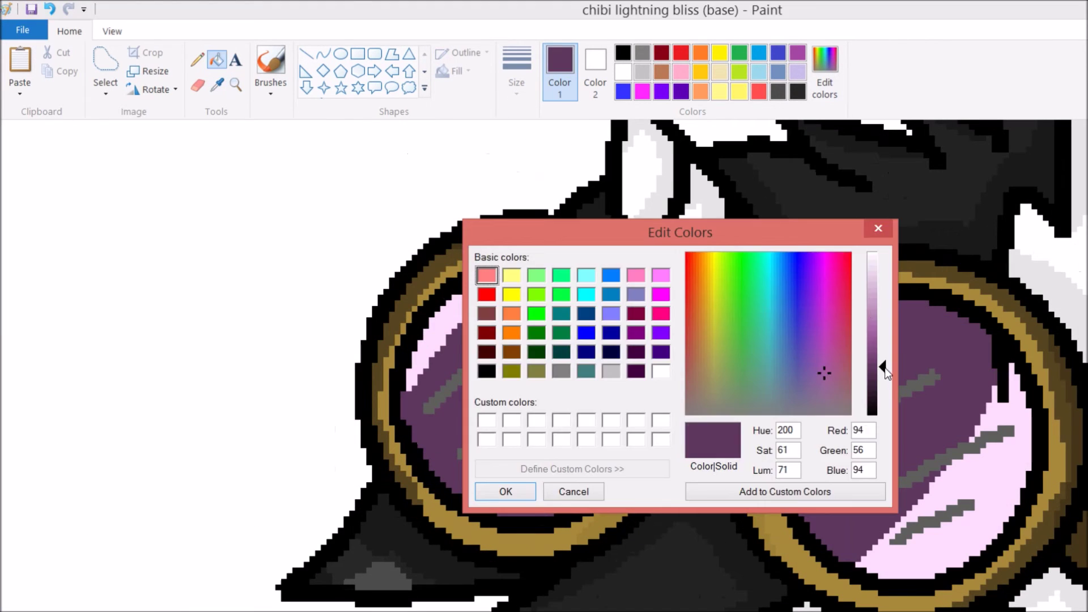
left_click(504, 490)
left_click(198, 59)
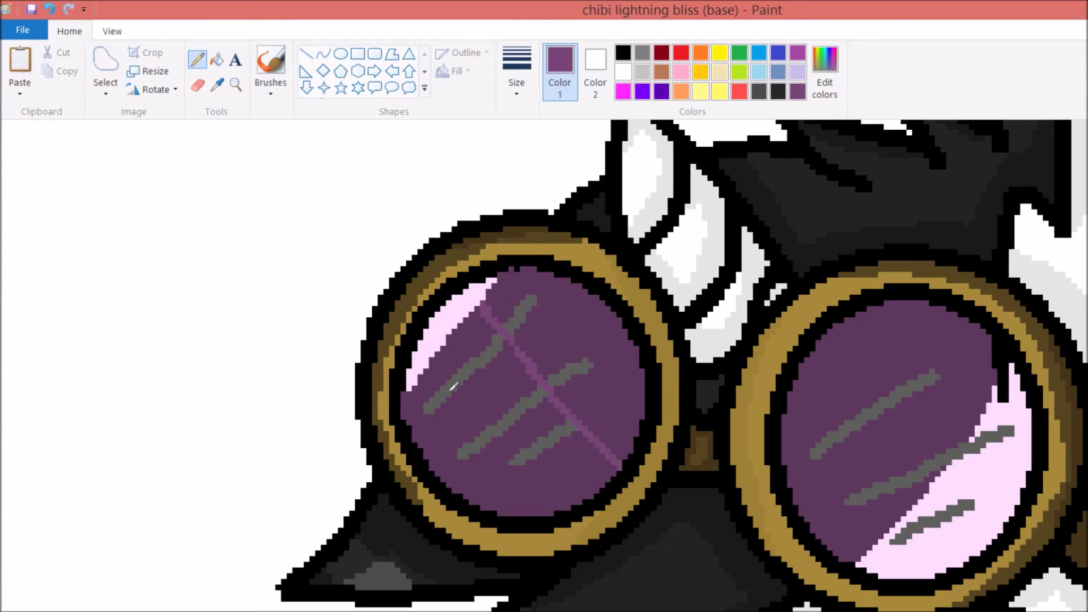
left_click_drag(453, 387, 504, 507)
left_click(217, 59)
left_click(465, 363)
left_click(510, 442)
Mix a lighter grey and recolour the glare lines inside the left lens's highlight band
left_click(197, 59)
left_click(824, 62)
double_click(535, 311)
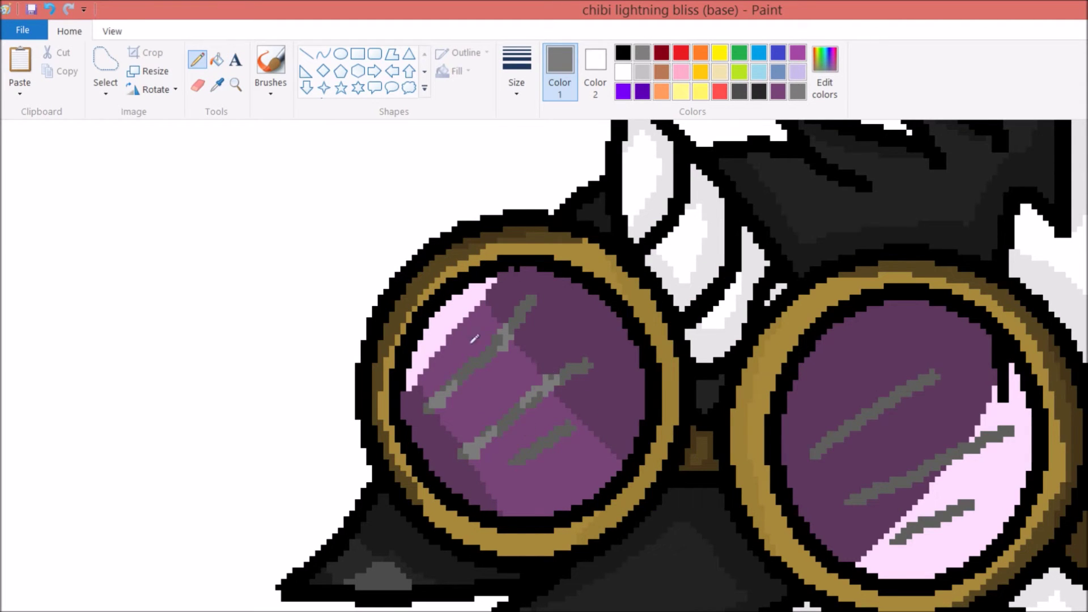
left_click(217, 59)
Sample the left lens's pink reflection, mix a paler pink from it and lighten the reflection
left_click(217, 85)
left_click(453, 340)
left_click(825, 62)
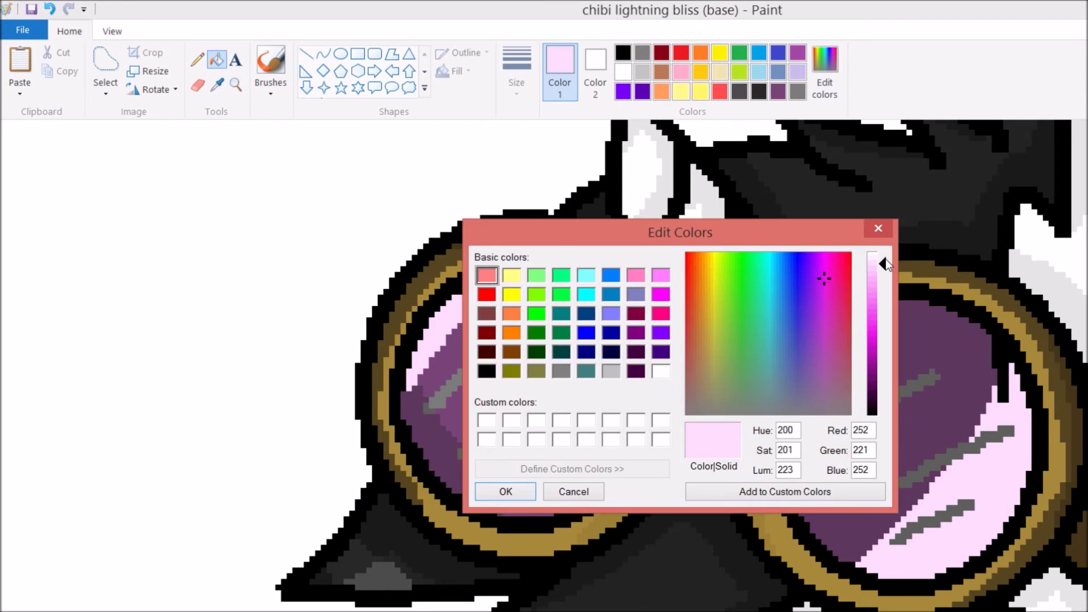
left_click_drag(884, 264, 884, 256)
left_click(505, 491)
left_click(198, 59)
left_click(217, 59)
Send the Skype message "this is nice", prefixed with the character's name
scroll(397, 362, "down", 3)
type("dalas: this is nice")
key("Return")
Outline a diagonal lighter purple highlight band across the right goggle lens and fill it
left_click(197, 59)
left_click(758, 91)
left_click_drag(839, 181, 957, 306)
left_click_drag(783, 272, 884, 385)
left_click(217, 59)
left_click(839, 238)
left_click(884, 323)
Lighten the glare lines in the right lens's purple band, then outline and fill a paler pink band on its pink reflection
left_click(778, 91)
left_click(197, 59)
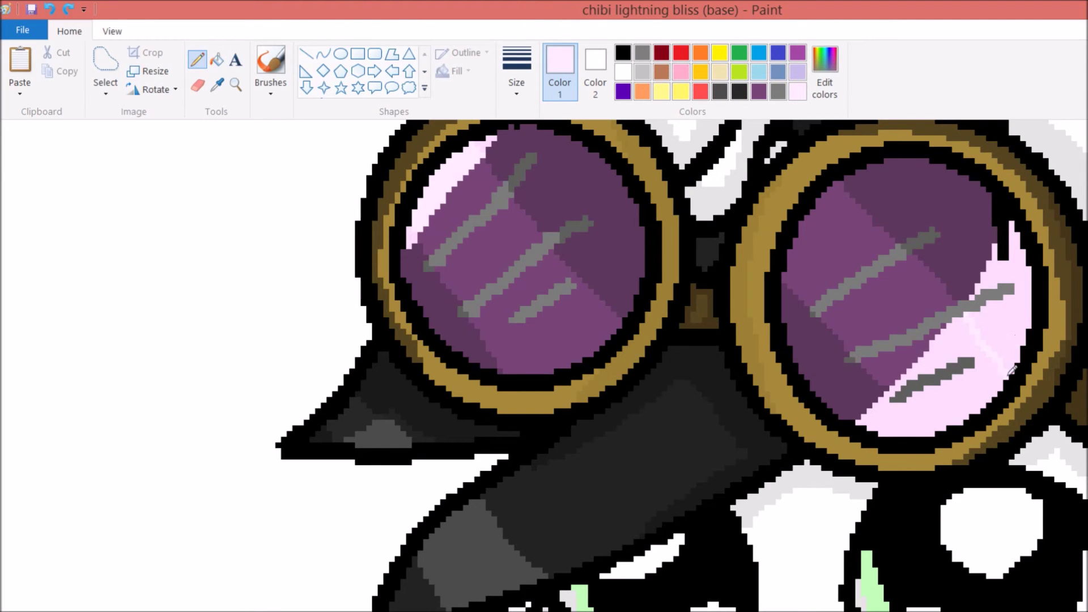
left_click(217, 59)
left_click(958, 391)
Retouch the glare lines over the right lens's pink reflection with the lighter and darker greys
left_click(759, 91)
left_click(778, 91)
left_click(197, 59)
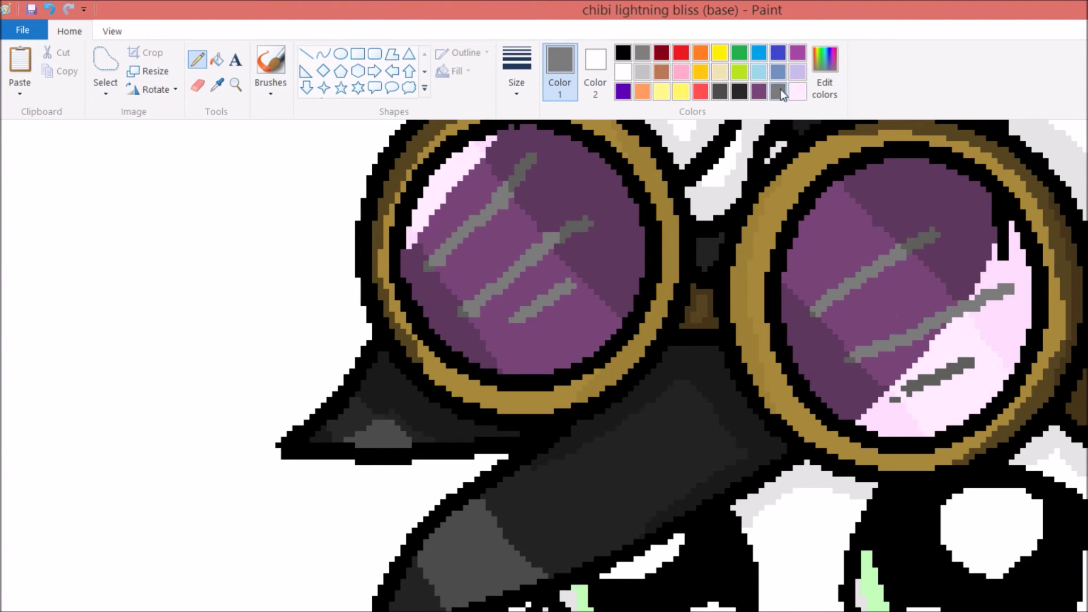
left_click(720, 92)
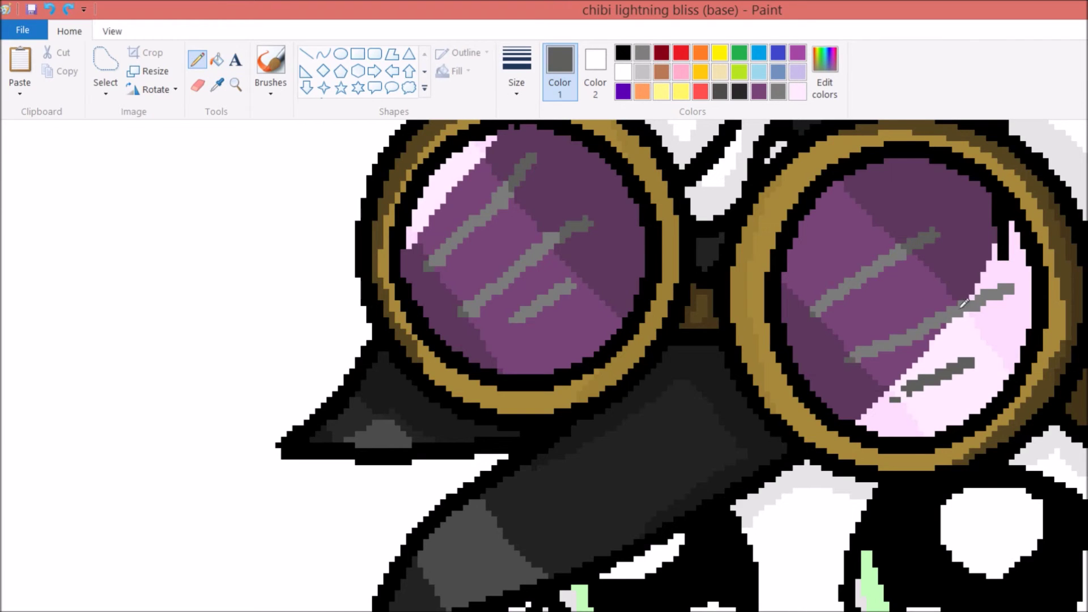
left_click(216, 85)
left_click(902, 384)
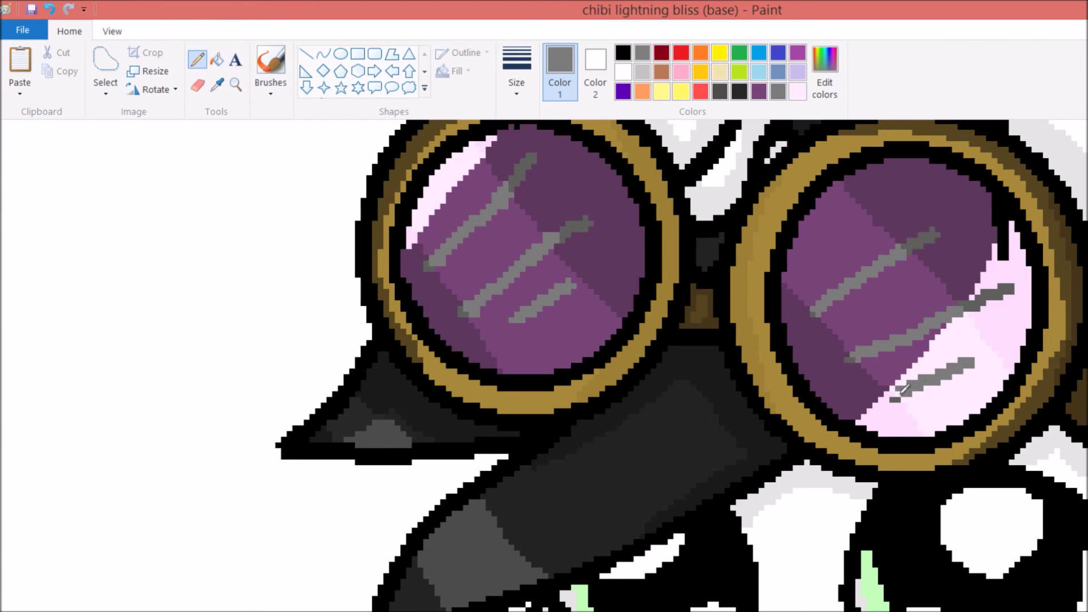
left_click(216, 85)
left_click(896, 389)
scroll(572, 308, "down", 3)
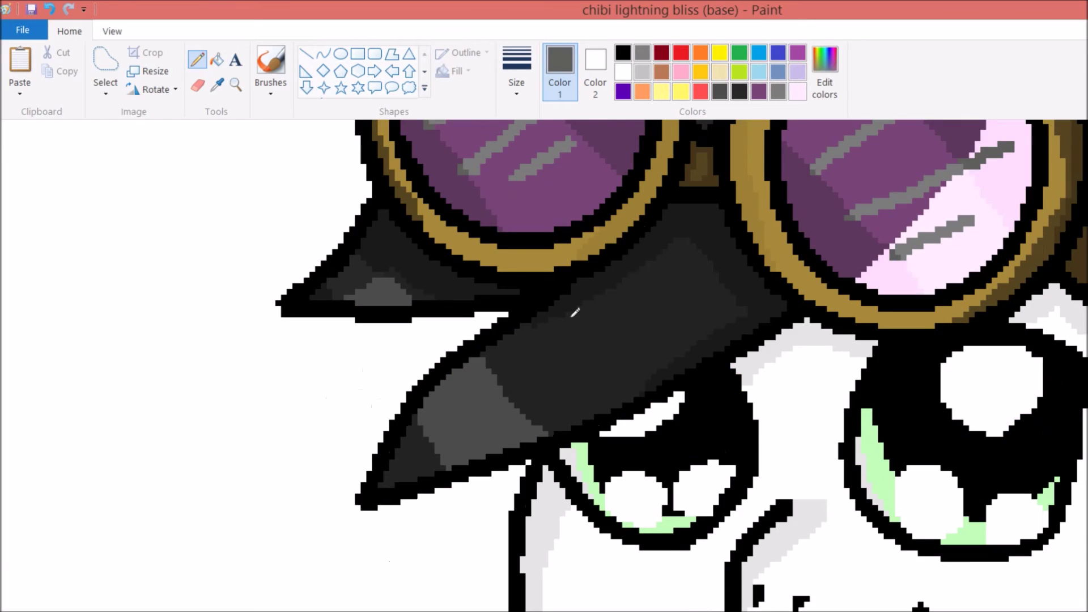
Sample the eye's green, mix a paler green and add a highlight to the green edge of the larger eye
left_click(216, 85)
left_click(584, 465)
left_click(824, 74)
left_click_drag(882, 281, 882, 260)
left_click(505, 490)
left_click(216, 59)
left_click(197, 59)
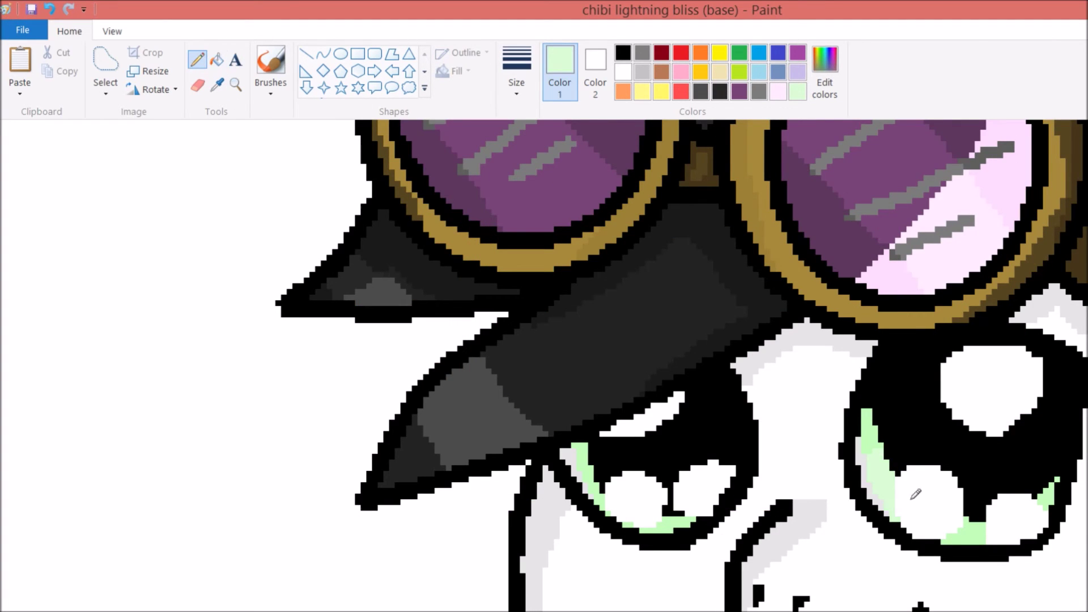
Outline a diagonal dark grey highlight band across the larger eye's black area and fill it
left_click(718, 92)
mouse_move(973, 499)
left_mouse_down()
mouse_move(1057, 423)
mouse_move(1054, 363)
left_mouse_up()
left_click(216, 59)
left_click(997, 448)
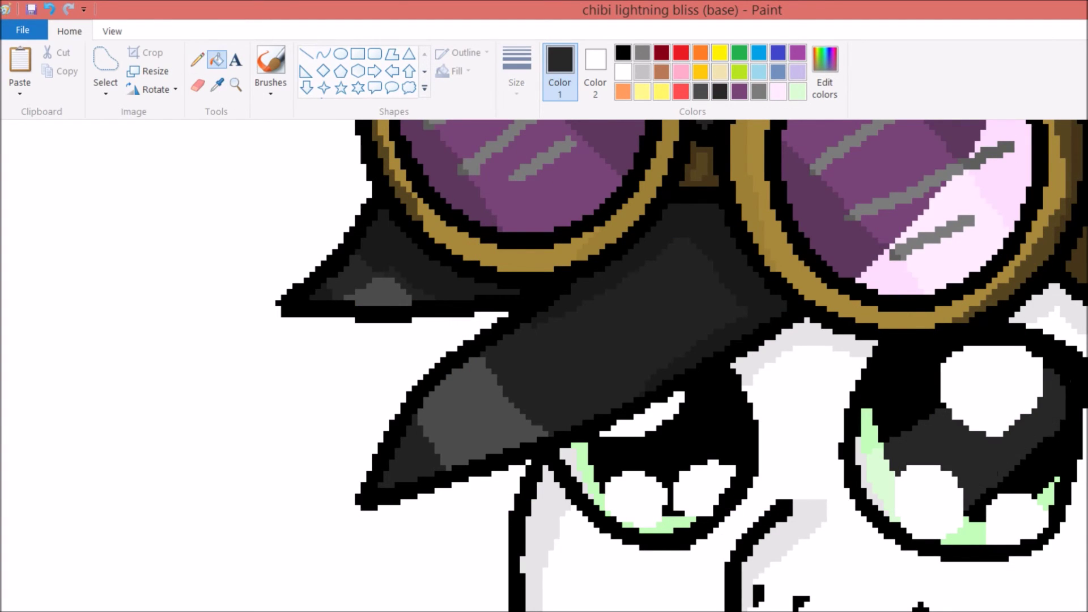
Mix a paler grey from the face's shadow colour and lighten the shading along the eyes' edges
left_click(748, 374)
left_click(824, 74)
left_click(505, 555)
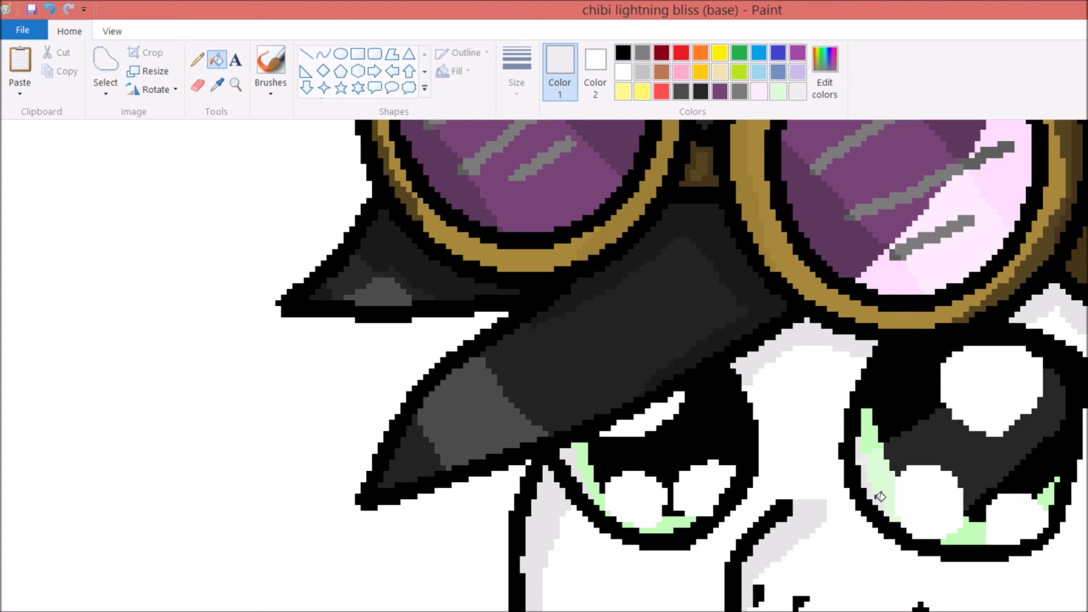
left_click(206, 60)
left_click(216, 85)
left_click(603, 504)
Outline and fill a dark grey highlight band in the black area of the eye beneath the fringe
left_click_drag(658, 472, 713, 371)
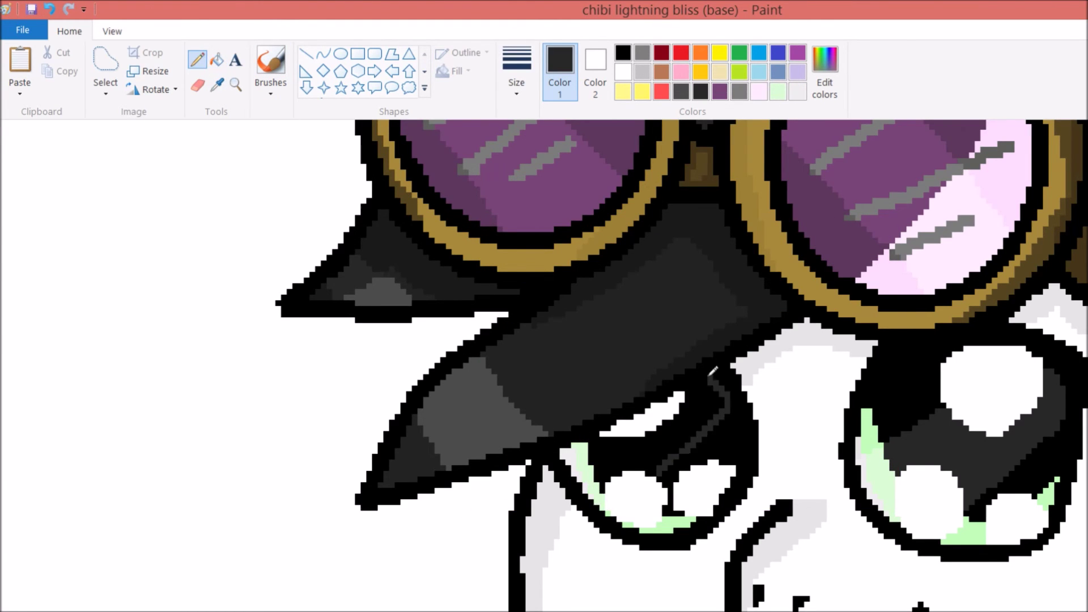
left_click(216, 59)
left_click(706, 400)
scroll(680, 365, "down", 5)
scroll(680, 365, "up", 5)
Mix a near-white pink and tint bands of the white reflections in both eyes with it
left_click(825, 71)
left_click_drag(885, 395, 886, 254)
key("Return")
left_click(197, 59)
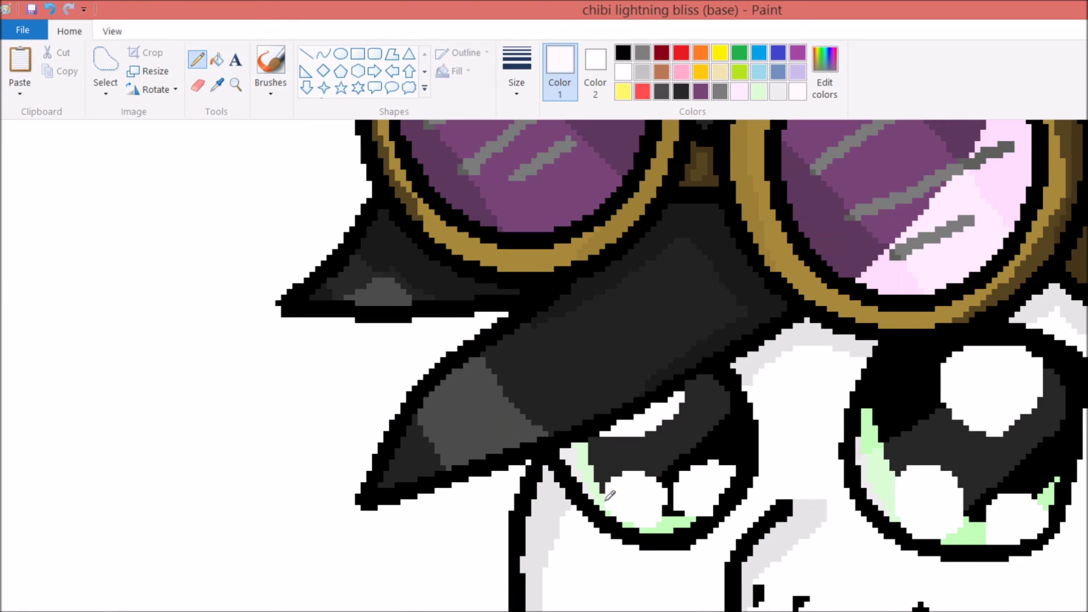
left_click(216, 59)
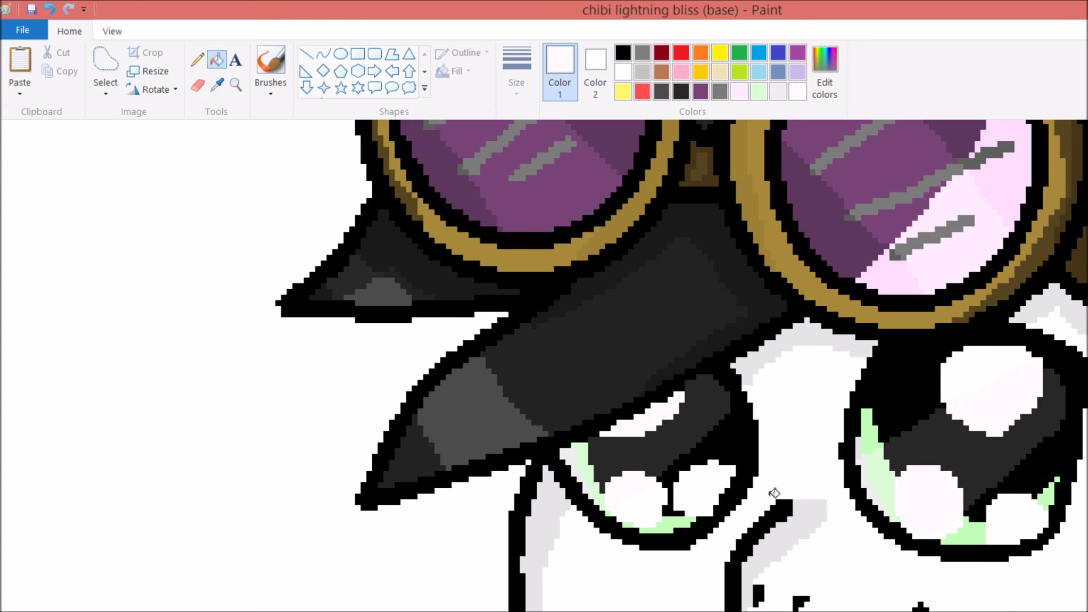
Sample the yellow hoof patch, mix a paler yellow and highlight the raised hoof's patch with it
scroll(967, 479, "up", 10)
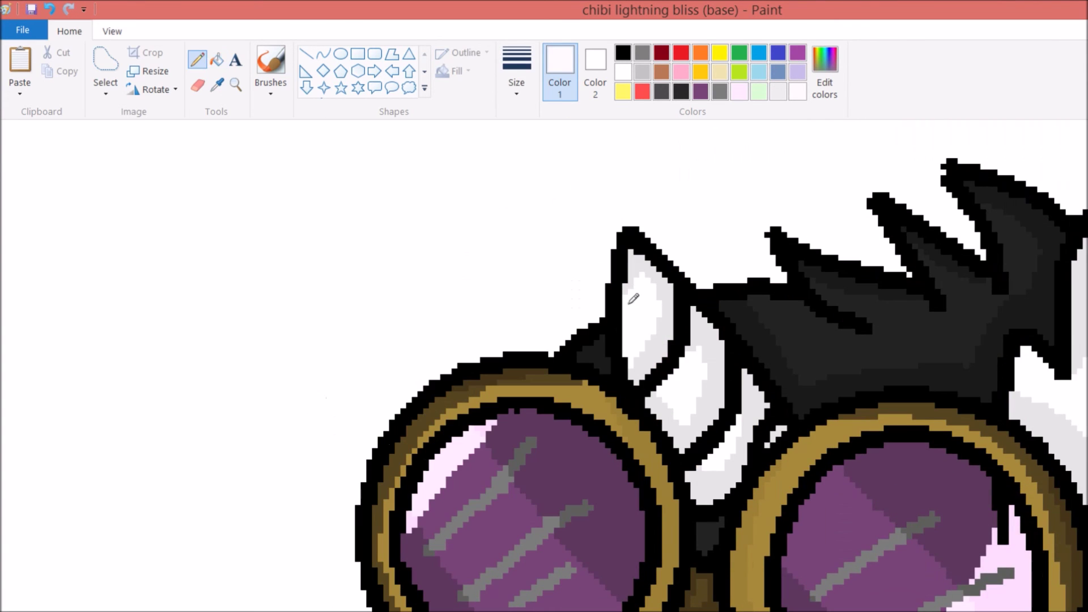
scroll(619, 306, "up", 10)
left_click(216, 84)
left_click(879, 543)
left_click(824, 71)
key("Return")
left_click(197, 59)
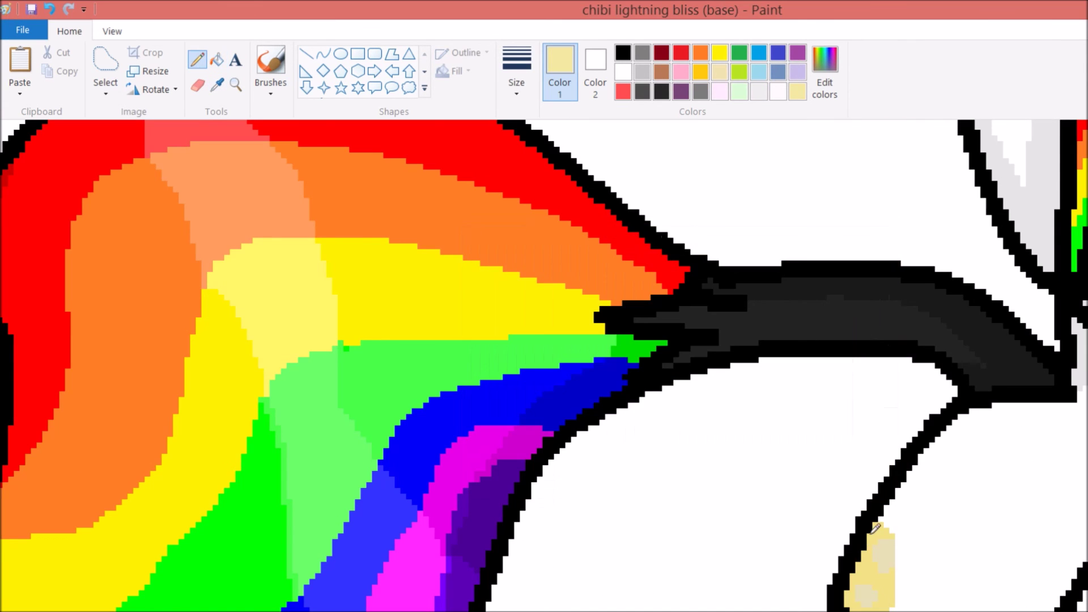
left_click(217, 59)
Mix a paler beige and lighten the spots on the raised hoof's yellow patch
left_click(825, 62)
key("Return")
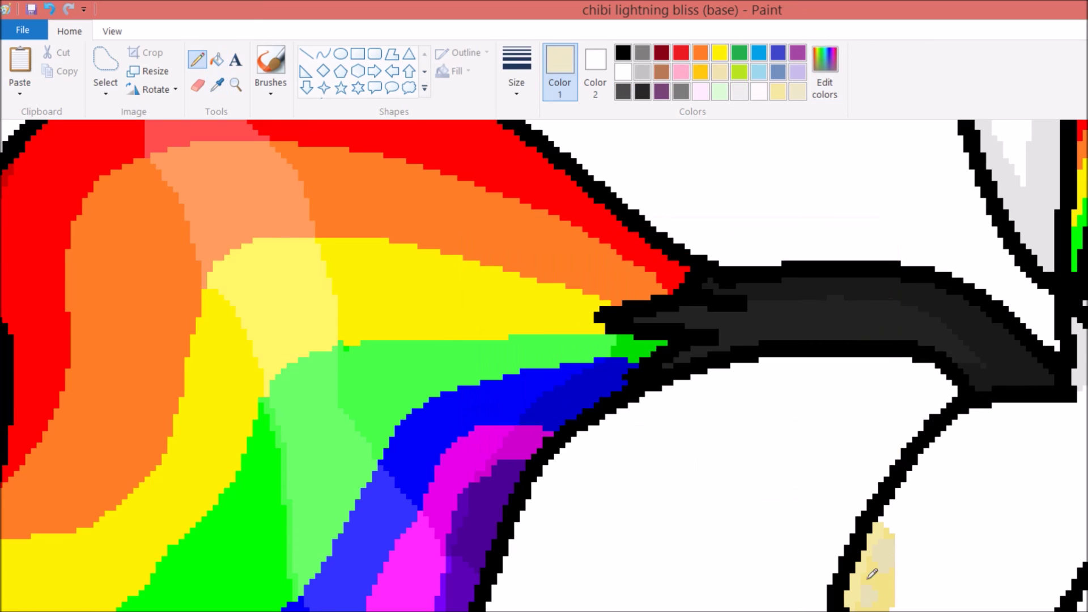
scroll(997, 546, "down", 3)
scroll(974, 567, "right", 3)
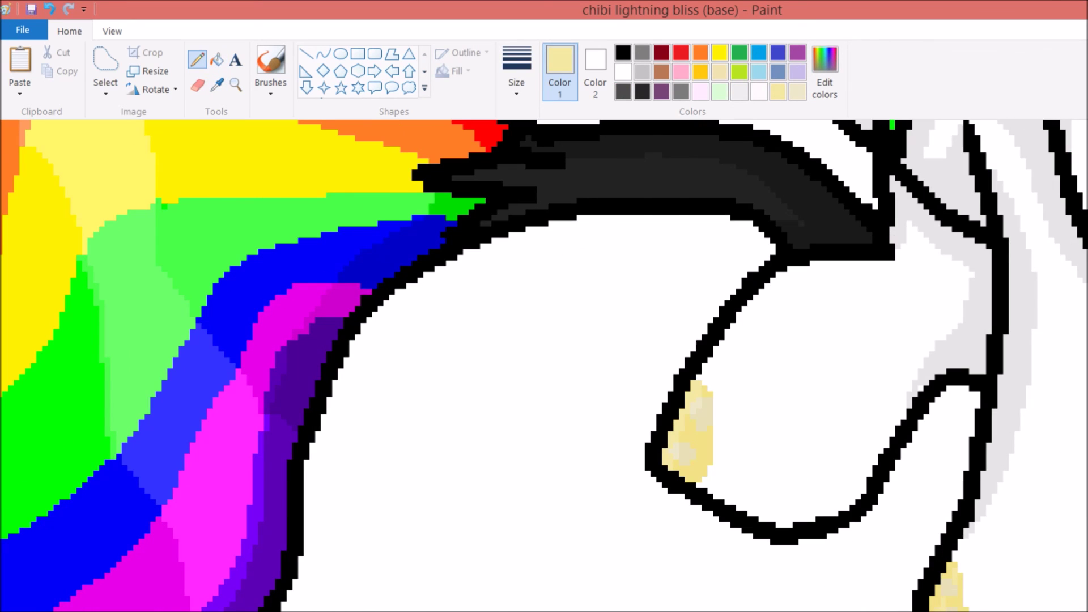
key("alt+Tab")
key("alt+Tab")
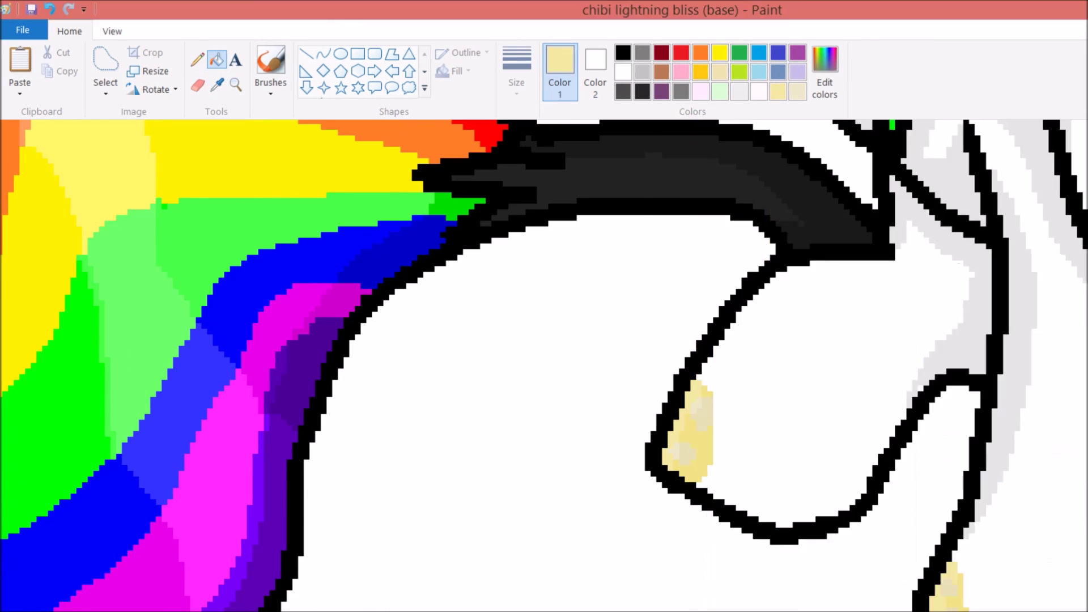
Highlight the spots on the remaining hooves' yellow patches with the paler beige
left_click(798, 90)
left_click(197, 58)
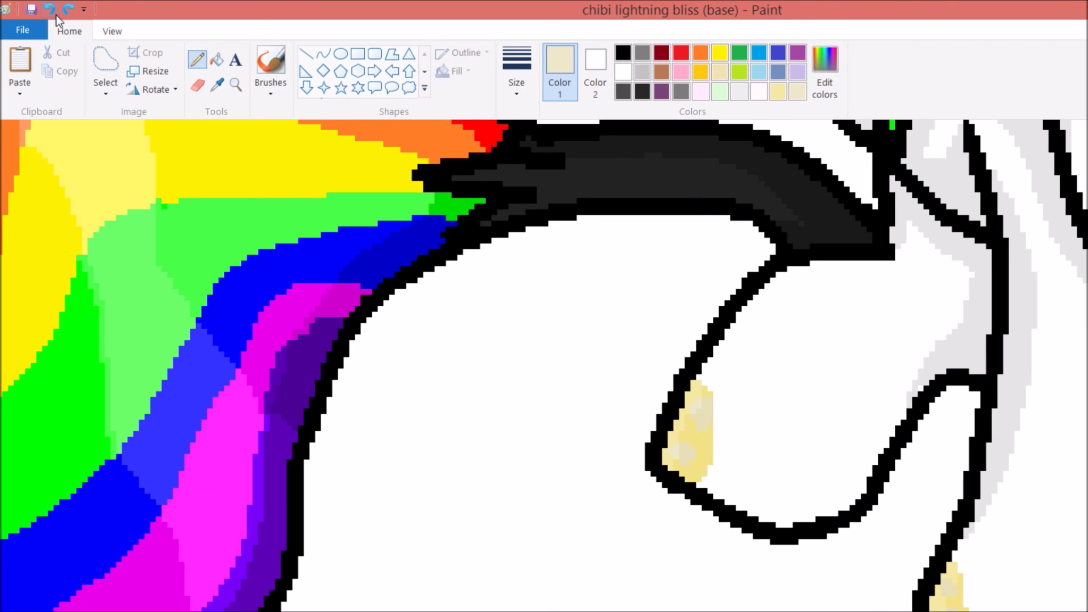
scroll(1076, 493, "right", 5)
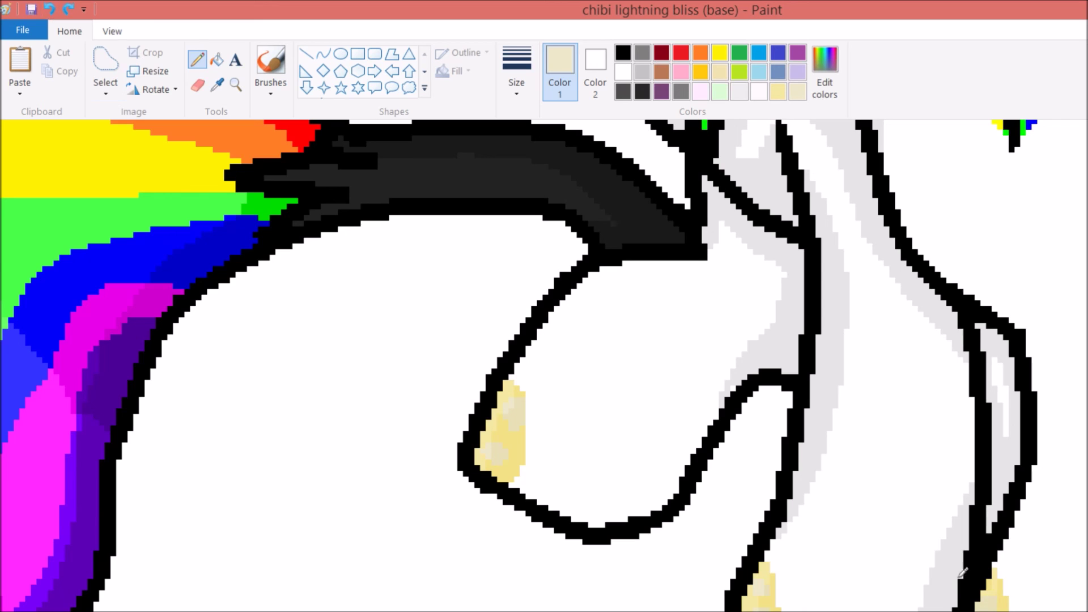
left_click(216, 59)
scroll(844, 504, "down", 3)
Switch to Skype, send "*looks at it*" and write "I like it", each prefixed with the character's name
key("alt+Tab")
left_click(775, 518)
left_click(1058, 552)
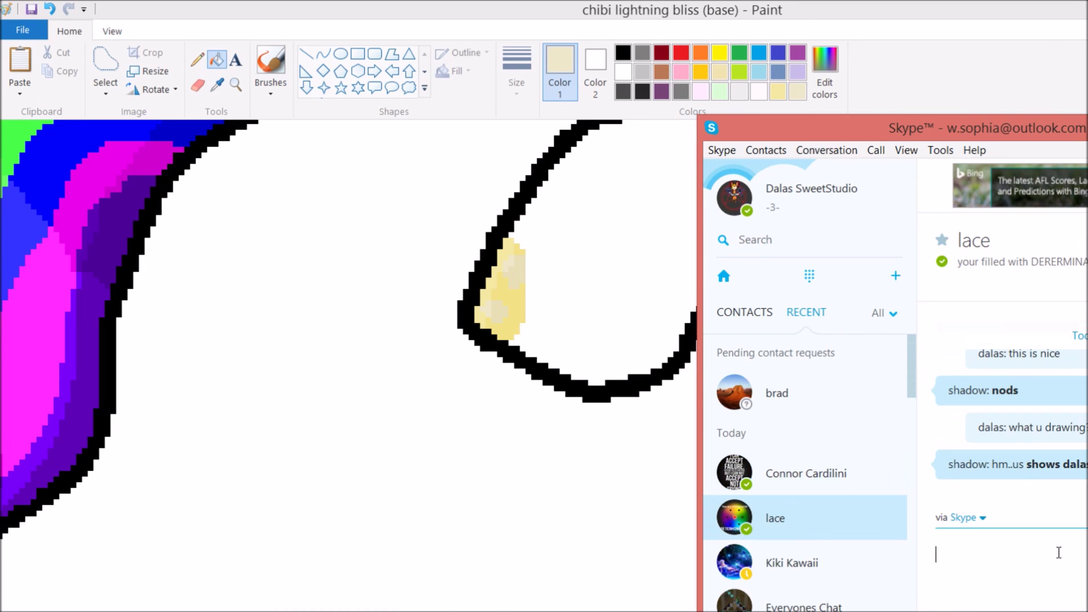
type("dalas: *looks at it*")
key("Return")
type("dalas: I like it")
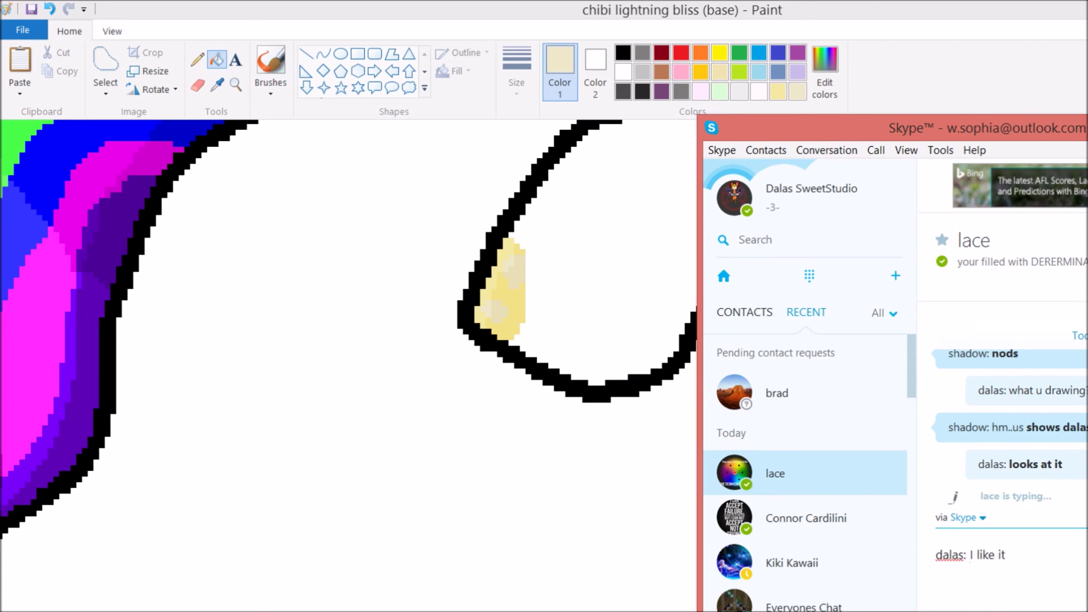
Switch back to Paint and mix a bright green drawing colour
key("alt+Tab")
left_click(825, 74)
left_click(505, 491)
Add "*smile" in the Skype chat and return to the drawing
key("alt+Tab")
type("*smile")
left_click(809, 516)
key("alt+Tab")
Sign the drawing in bright green beside the hooves and write the underlined year 2016 above the signature
left_click_drag(805, 412, 906, 405)
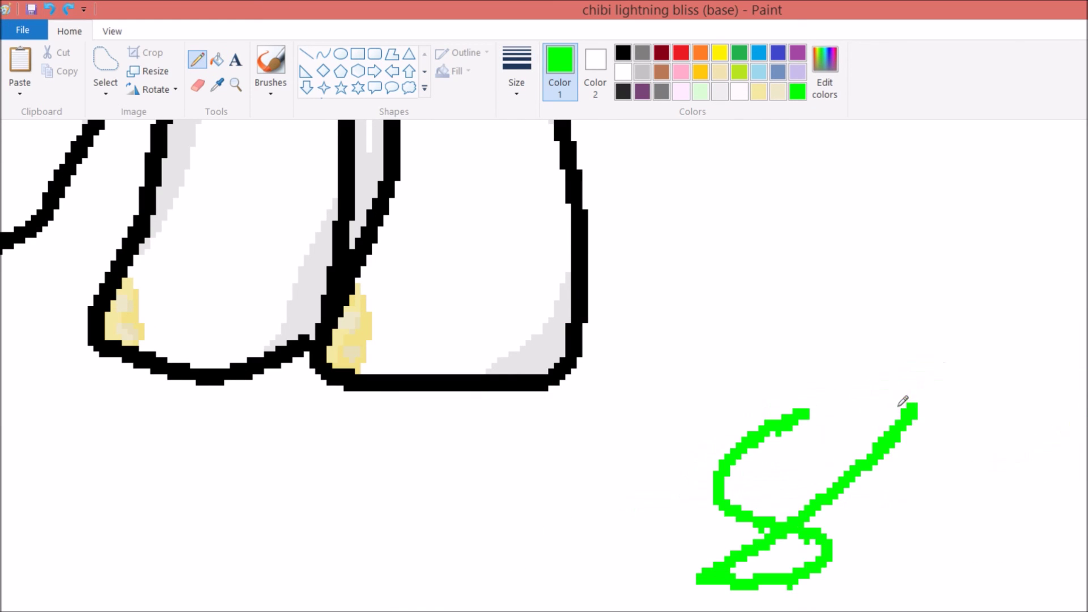
left_click_drag(589, 570, 1085, 391)
left_click_drag(658, 314, 739, 348)
left_click_drag(782, 280, 785, 284)
left_click_drag(819, 250, 850, 340)
key("ctrl+z")
left_click_drag(819, 250, 850, 340)
left_click_drag(671, 400, 974, 327)
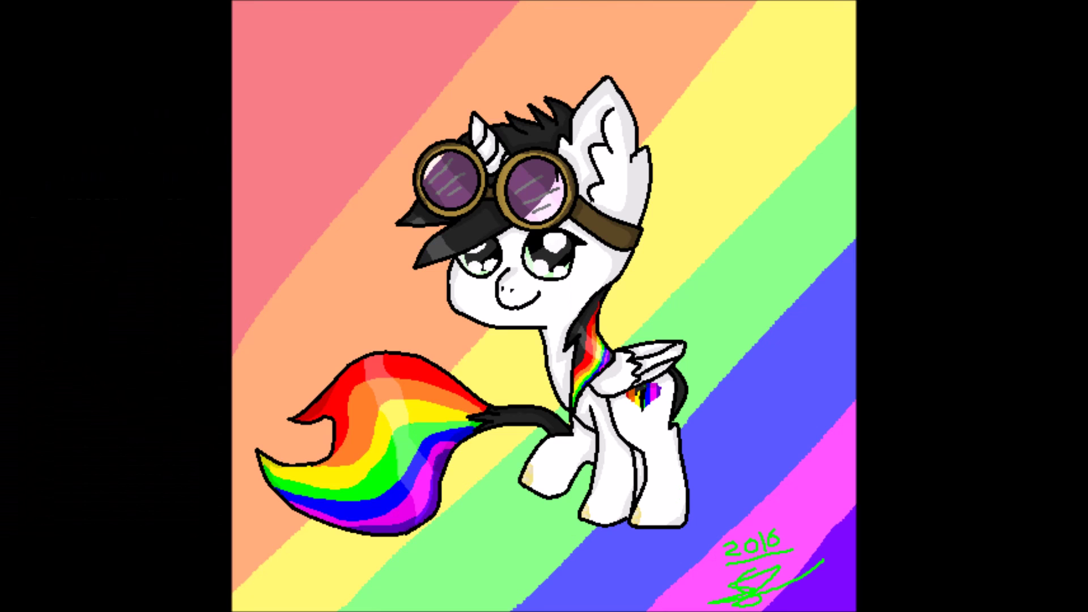